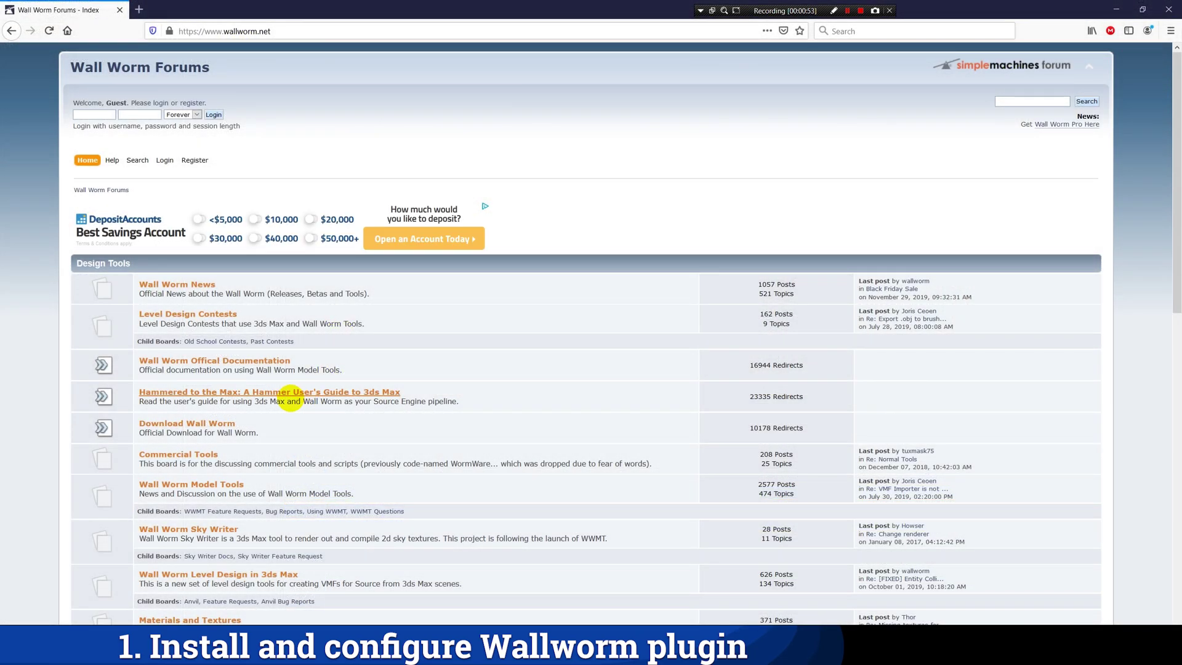
- Download WallWormFreeInstaller.exe from the Wall Worm website's compare page
{"action": "left_click", "coordinate": [233, 422]}
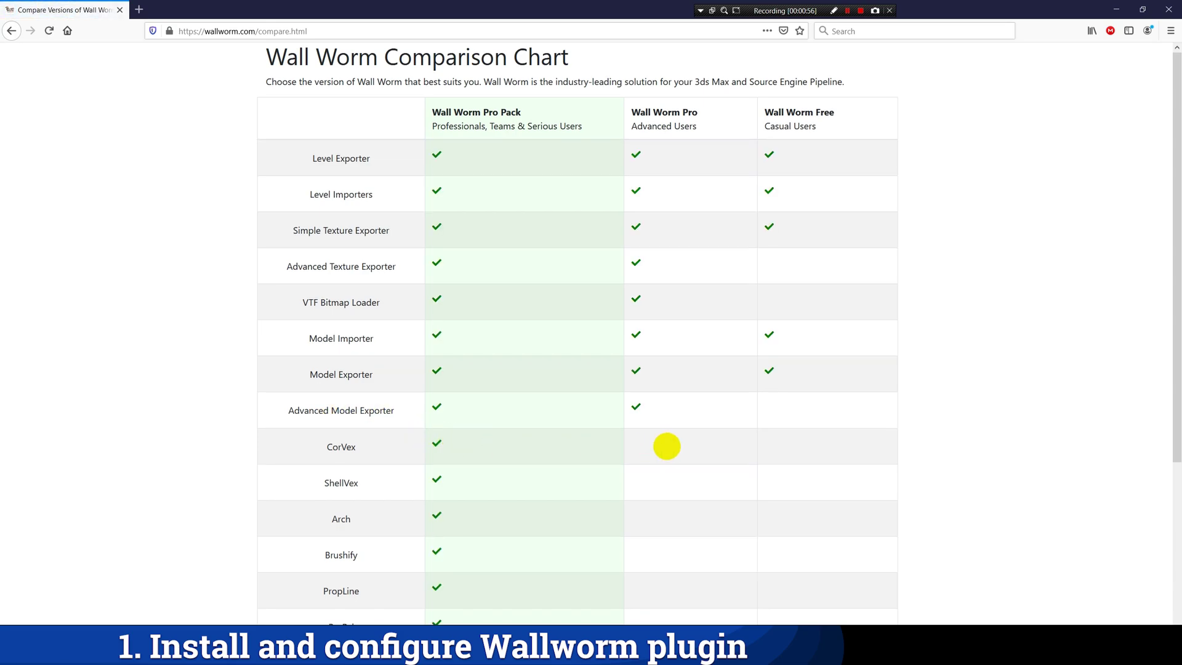
{"action": "scroll", "coordinate": [814, 568], "scroll_direction": "down", "scroll_amount": 4}
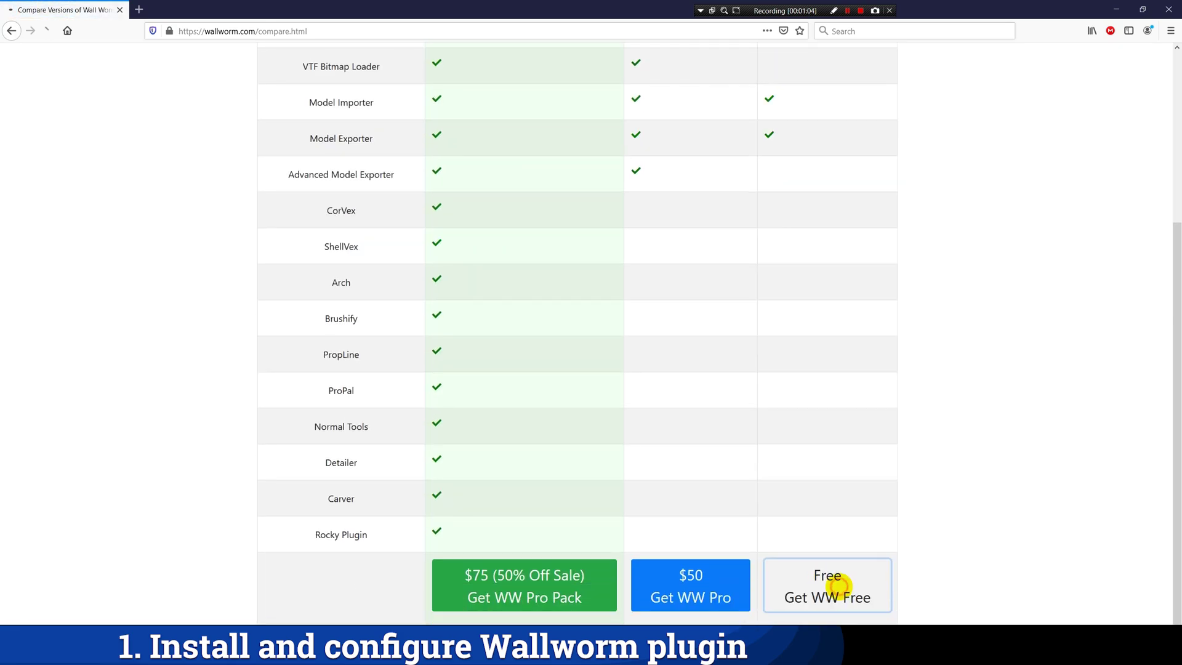
{"action": "left_click", "coordinate": [826, 598]}
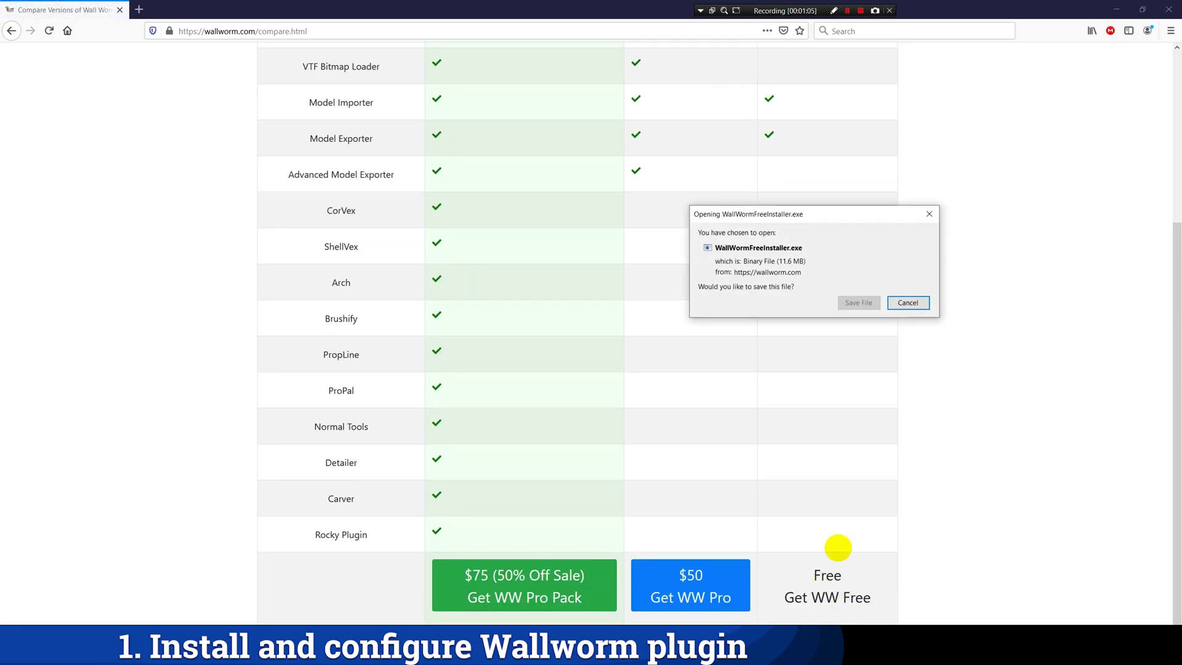
{"action": "left_click", "coordinate": [858, 303]}
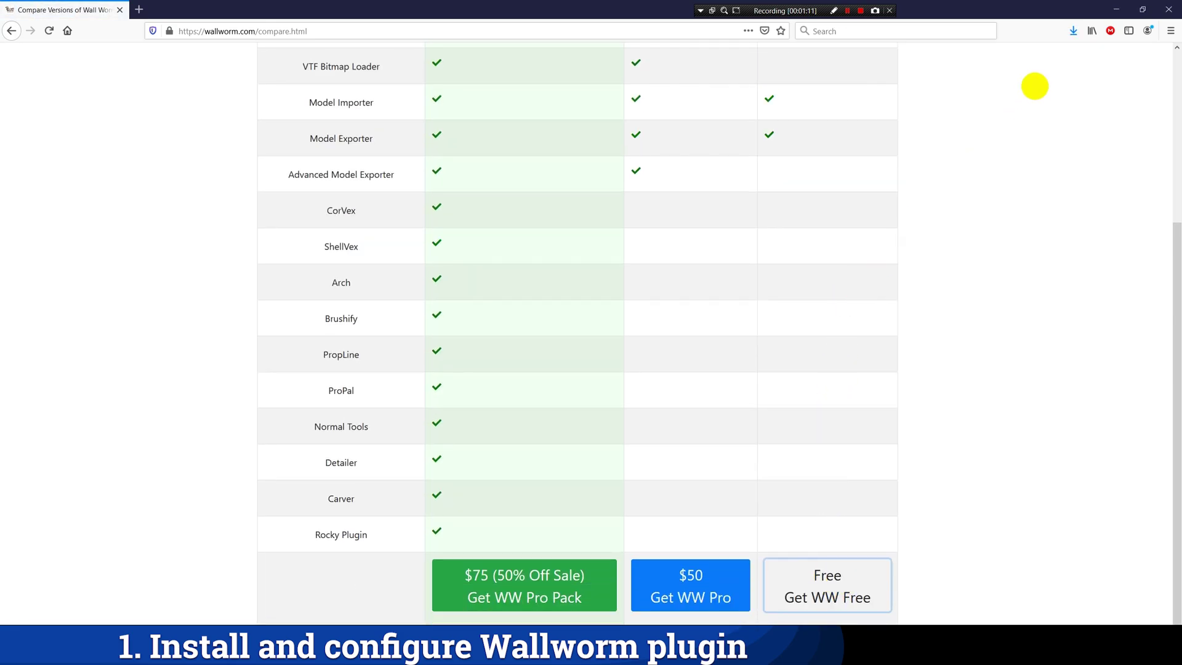
- Run the downloaded installer and approve it until Wall Worm Free 4.2.9 setup reports Success
{"action": "left_click", "coordinate": [1072, 31]}
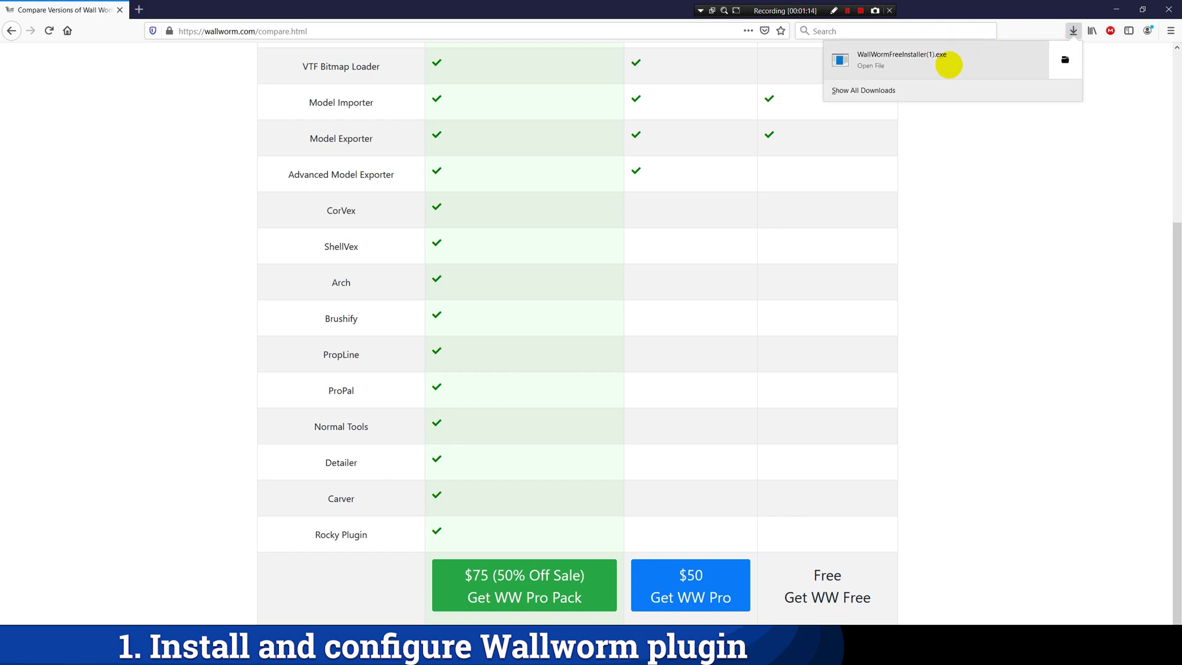
{"action": "left_click", "coordinate": [944, 64]}
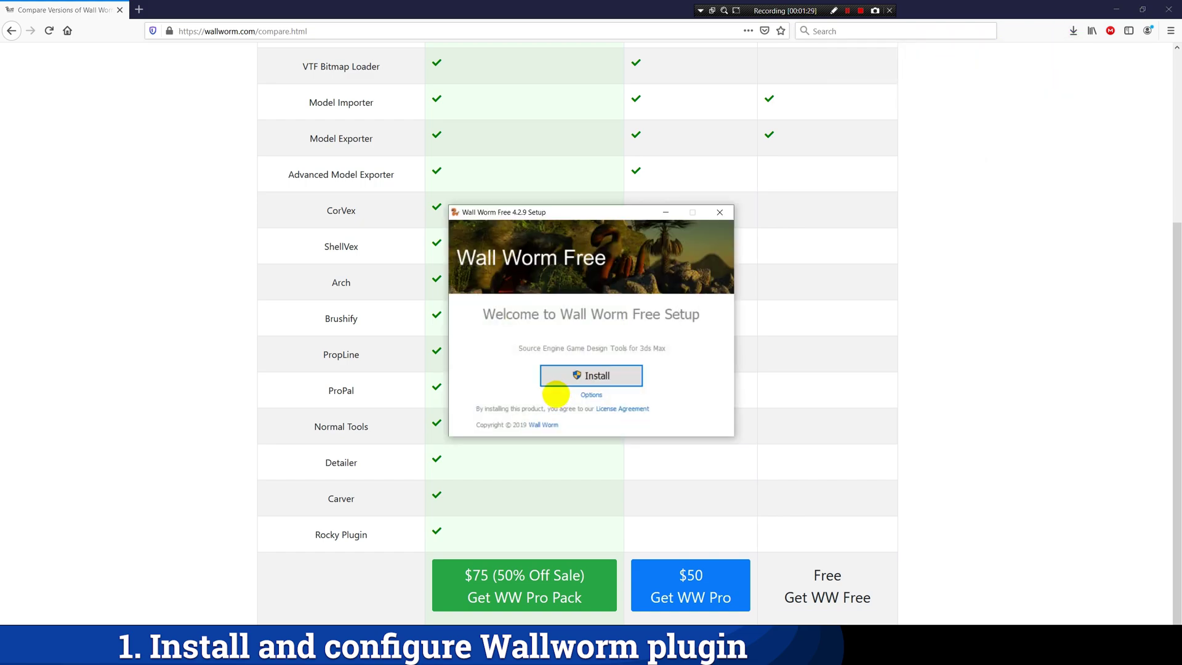
{"action": "left_click", "coordinate": [570, 374]}
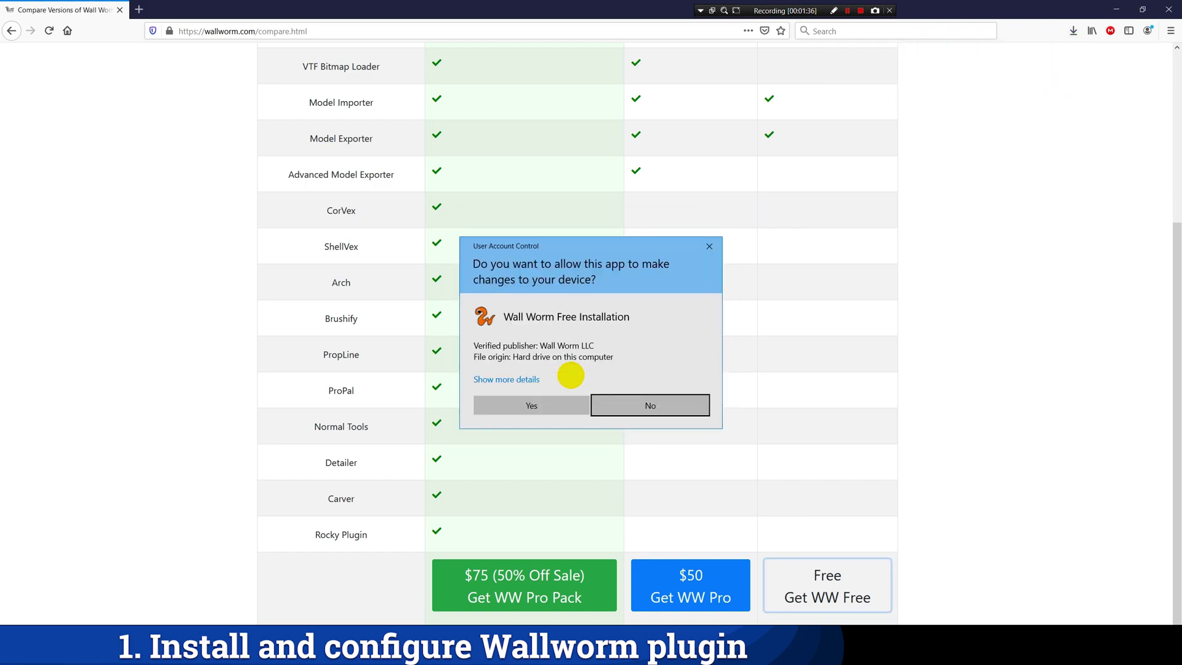
{"action": "left_click", "coordinate": [550, 399]}
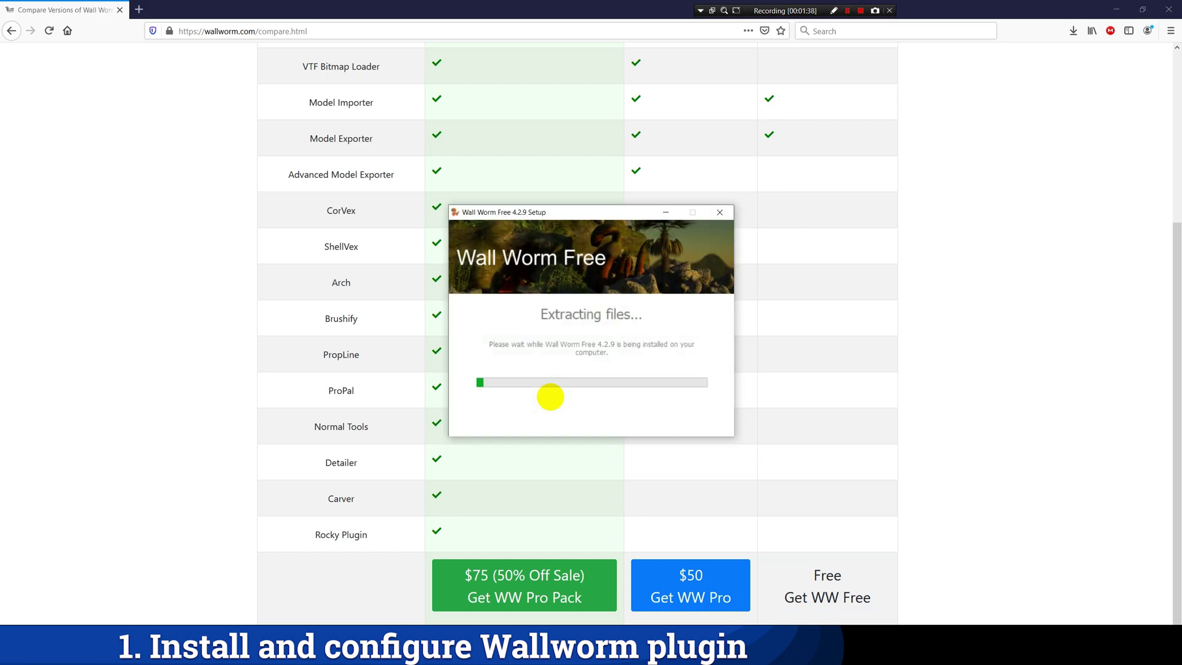
{"action": "left_click", "coordinate": [548, 378]}
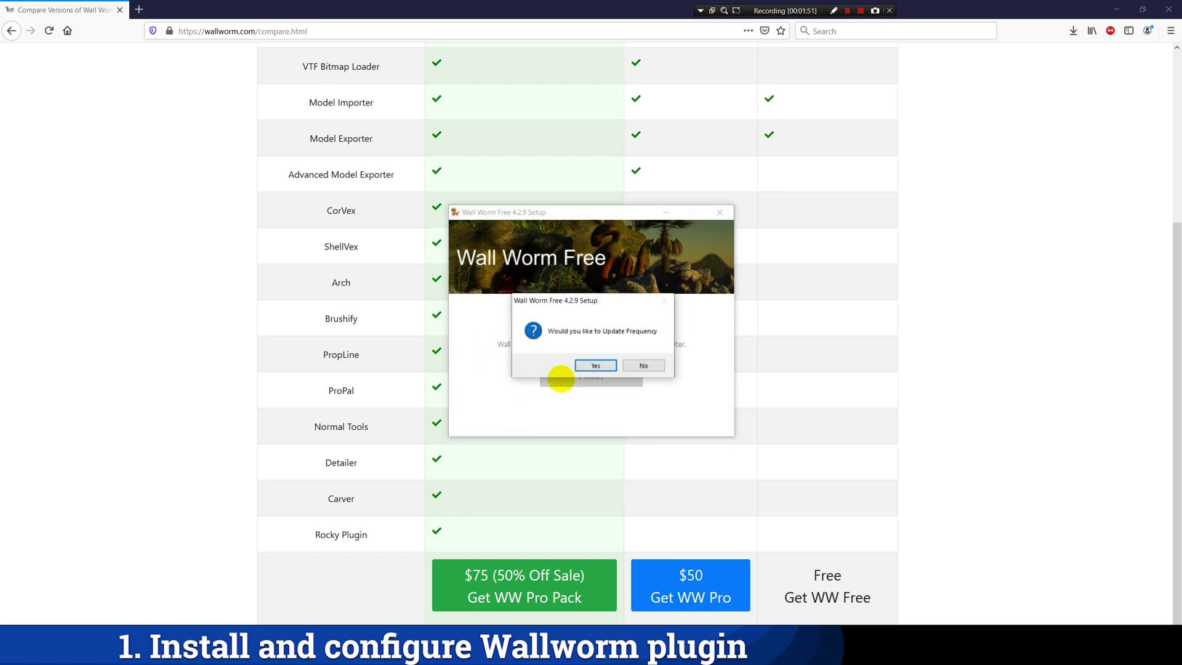
{"action": "left_click", "coordinate": [594, 365]}
{"action": "left_click", "coordinate": [591, 371]}
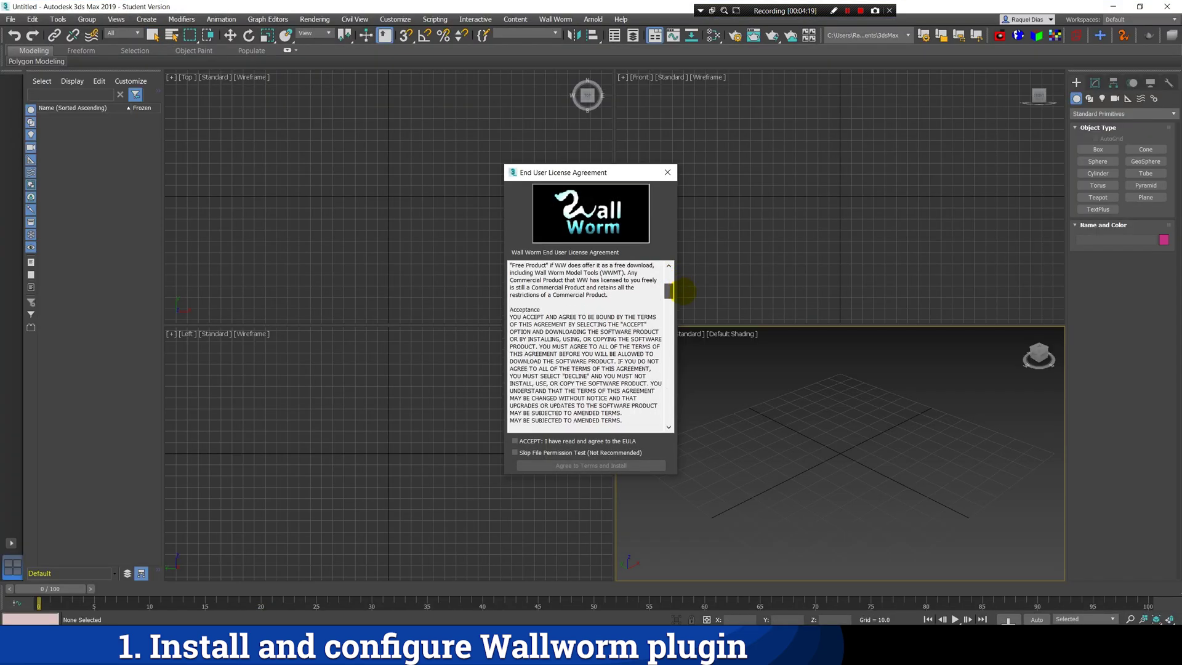
- Accept the Wall Worm licence terms and install it into 3ds Max 2019
{"action": "left_click_drag", "start_coordinate": [669, 290], "coordinate": [670, 427]}
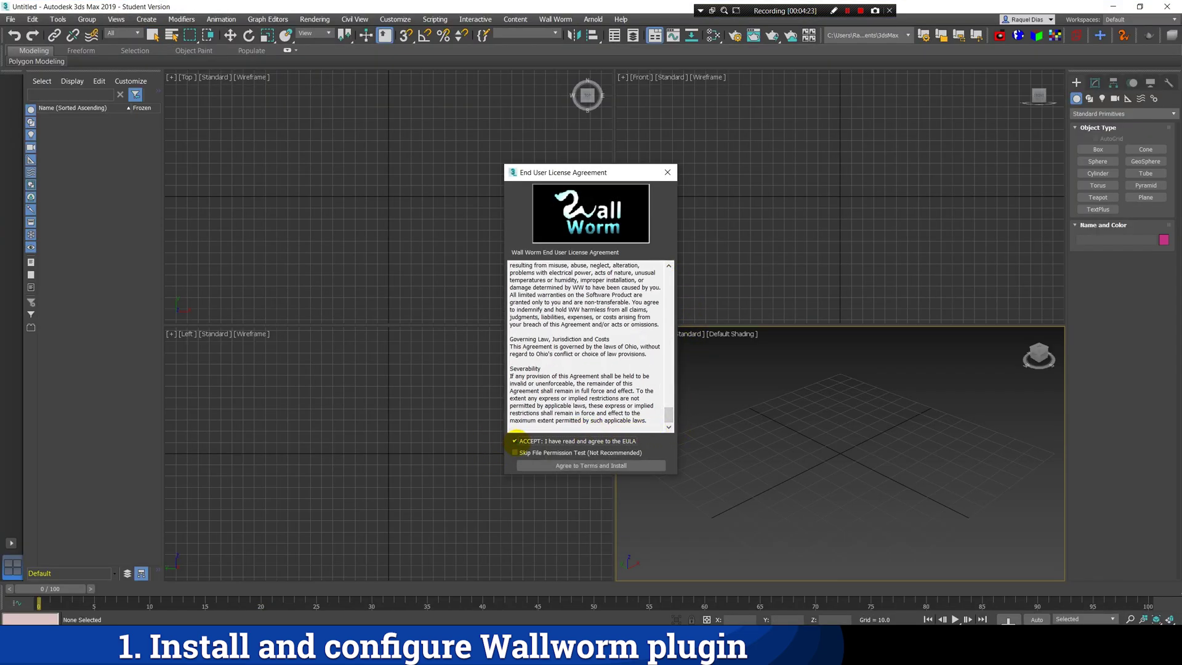
{"action": "left_click", "coordinate": [554, 466]}
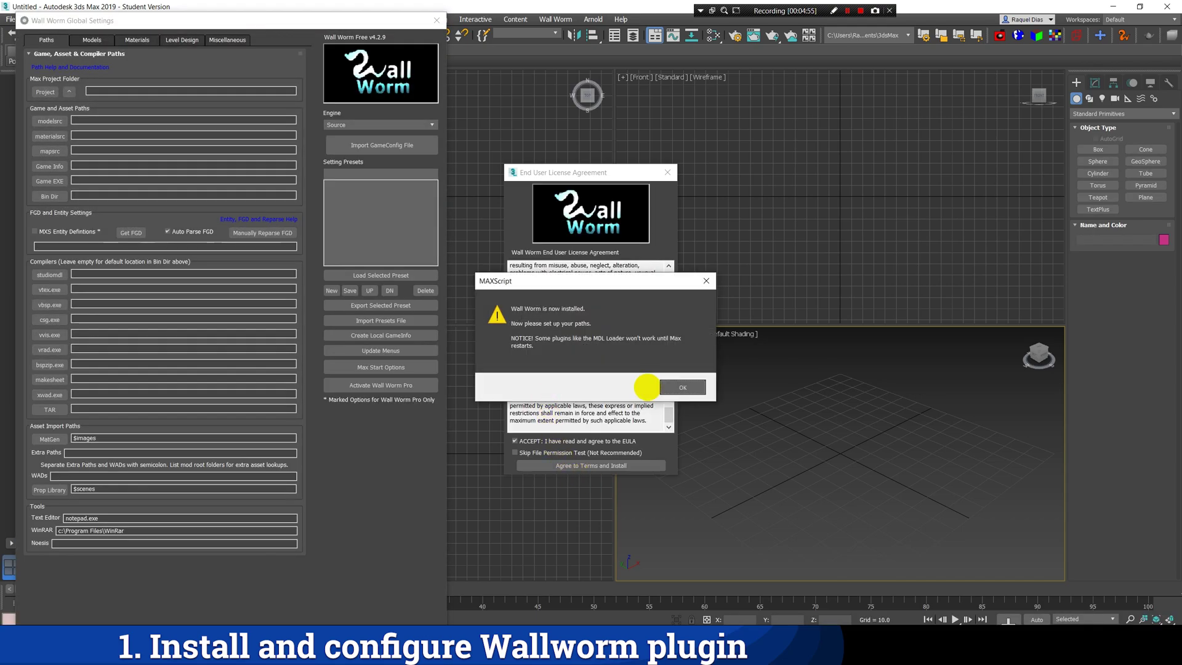
{"action": "left_click", "coordinate": [662, 387]}
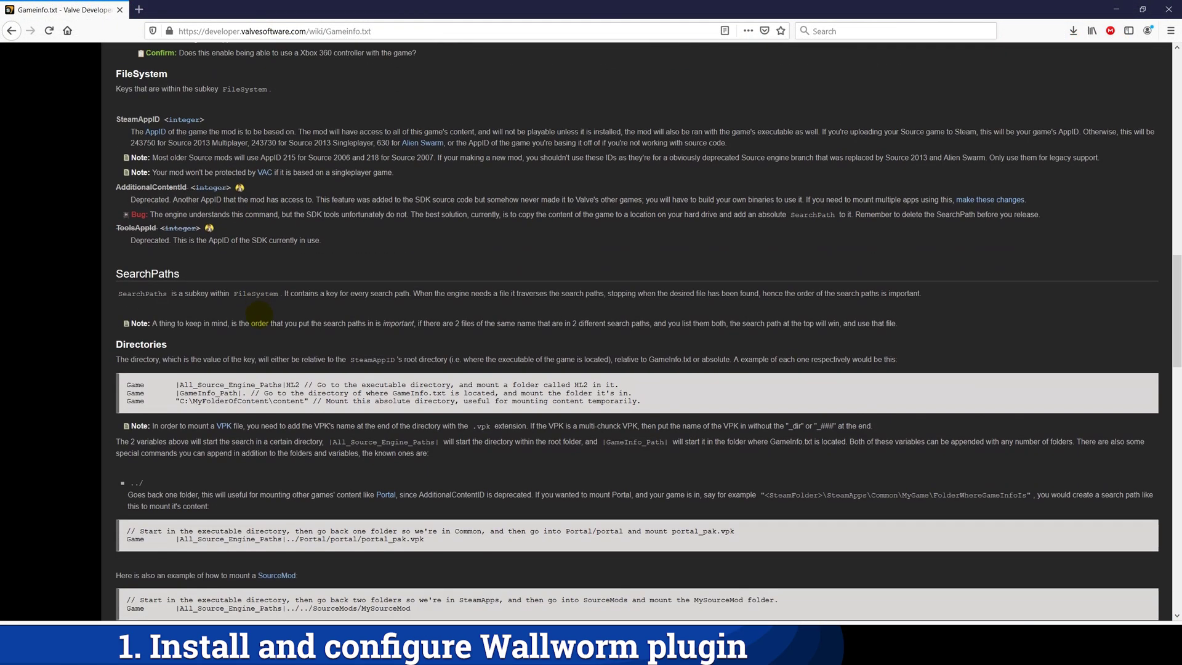
- Copy the example GameInfo code block from the Valve wiki page
{"action": "scroll", "coordinate": [259, 314], "scroll_direction": "down", "scroll_amount": 20}
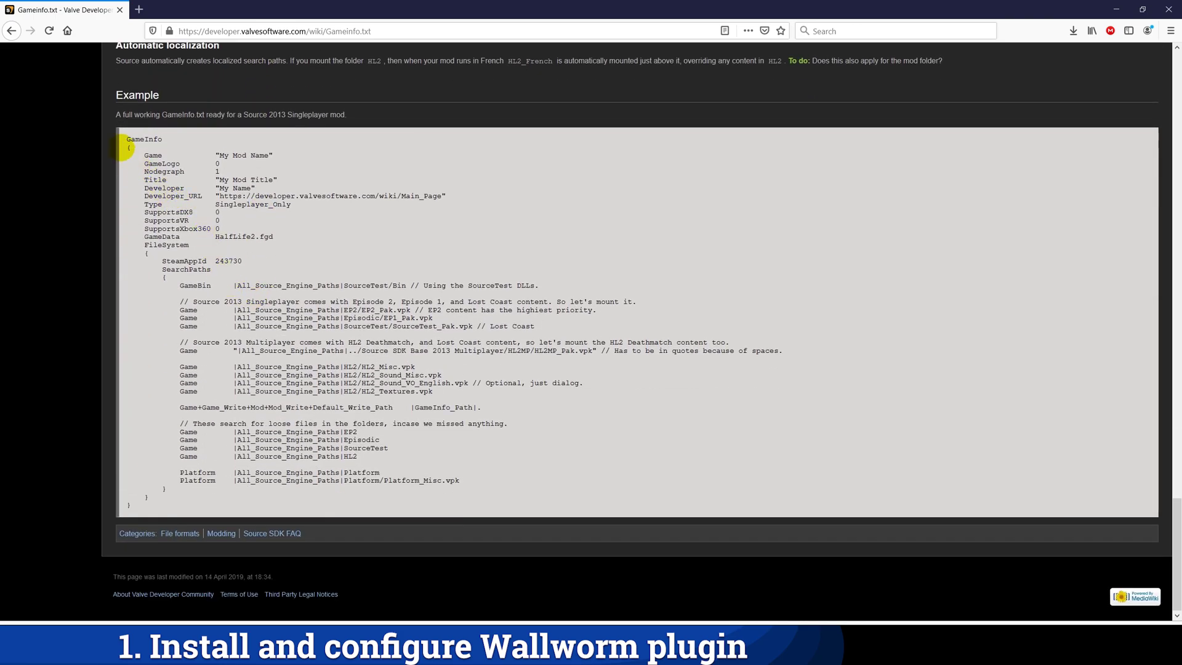
{"action": "left_click_drag", "start_coordinate": [125, 138], "coordinate": [358, 537]}
{"action": "right_click", "coordinate": [346, 443]}
{"action": "left_click", "coordinate": [349, 444]}
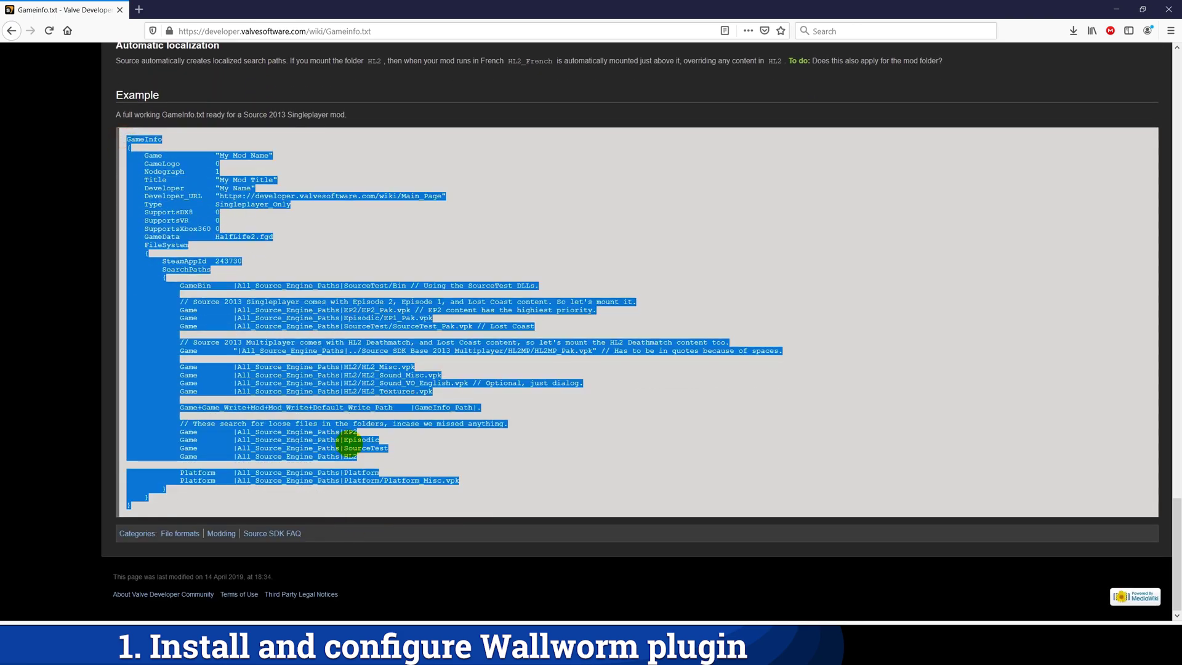
{"action": "key", "text": "alt+Tab"}
{"action": "right_click", "coordinate": [210, 138]}
- Create a new text document named GameInfo.txt in the tutorial SFM folder
{"action": "mouse_move", "coordinate": [185, 282]}
{"action": "left_click", "coordinate": [269, 448]}
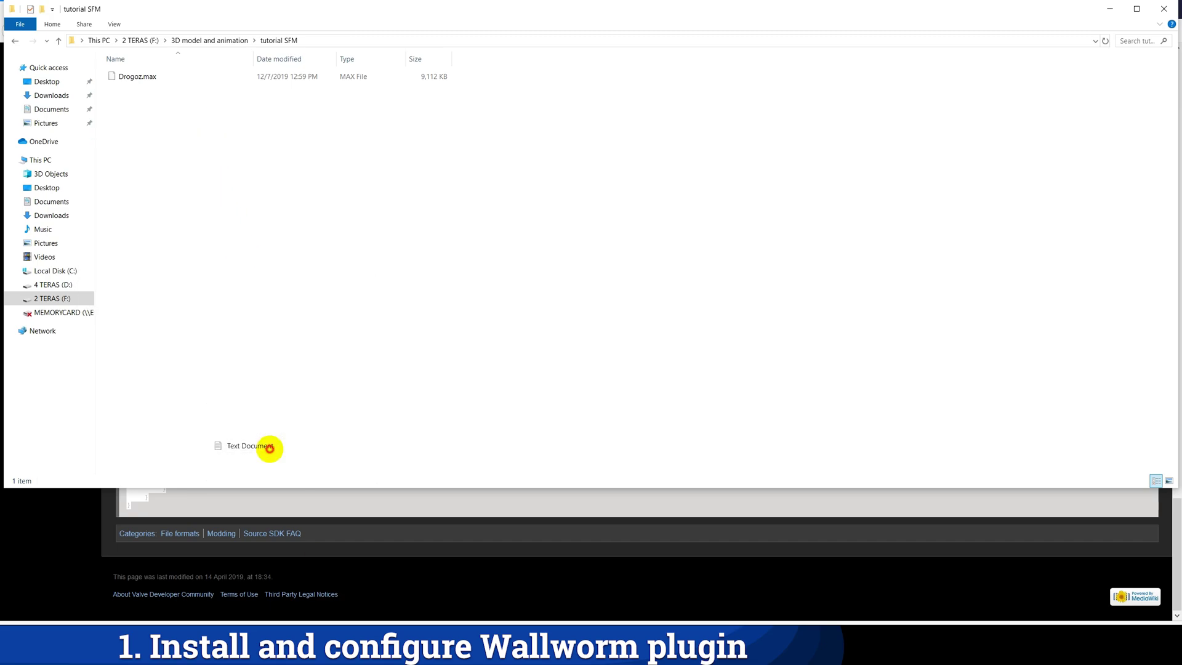
{"action": "type", "text": "GameInfo"}
{"action": "key", "text": "Return"}
{"action": "key", "text": "Return"}
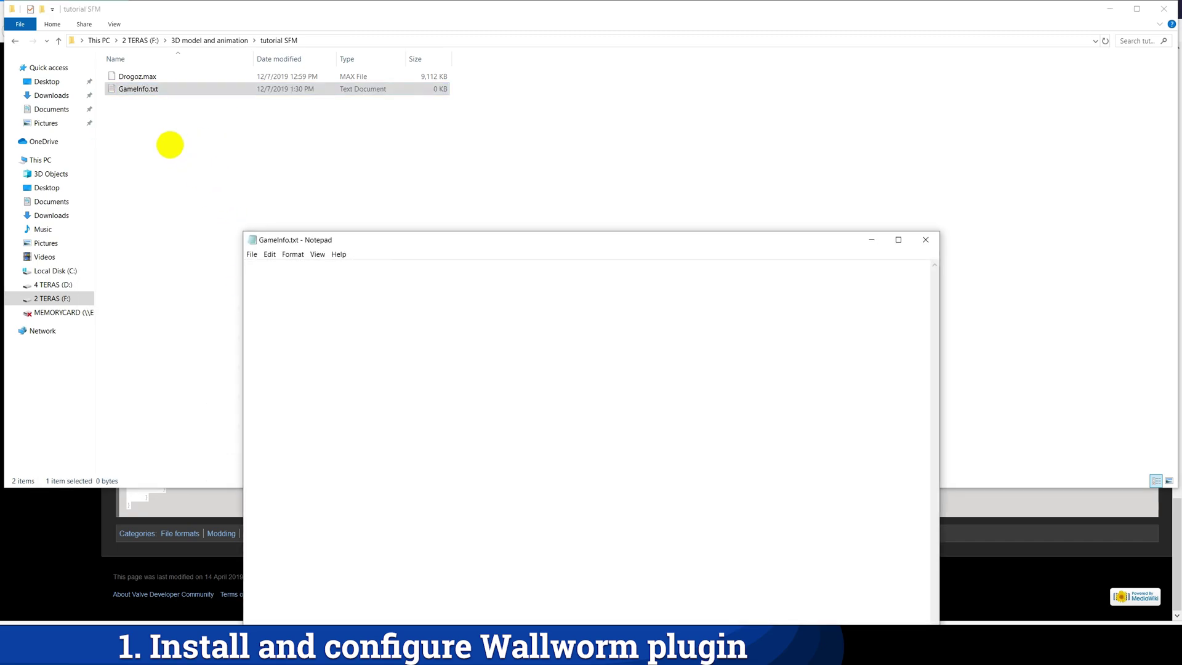
- Paste the example GameInfo code into GameInfo.txt, save it and close Notepad
{"action": "key", "text": "ctrl+v"}
{"action": "left_click_drag", "start_coordinate": [536, 239], "coordinate": [528, 19]}
{"action": "scroll", "coordinate": [542, 352], "scroll_direction": "up", "scroll_amount": 2}
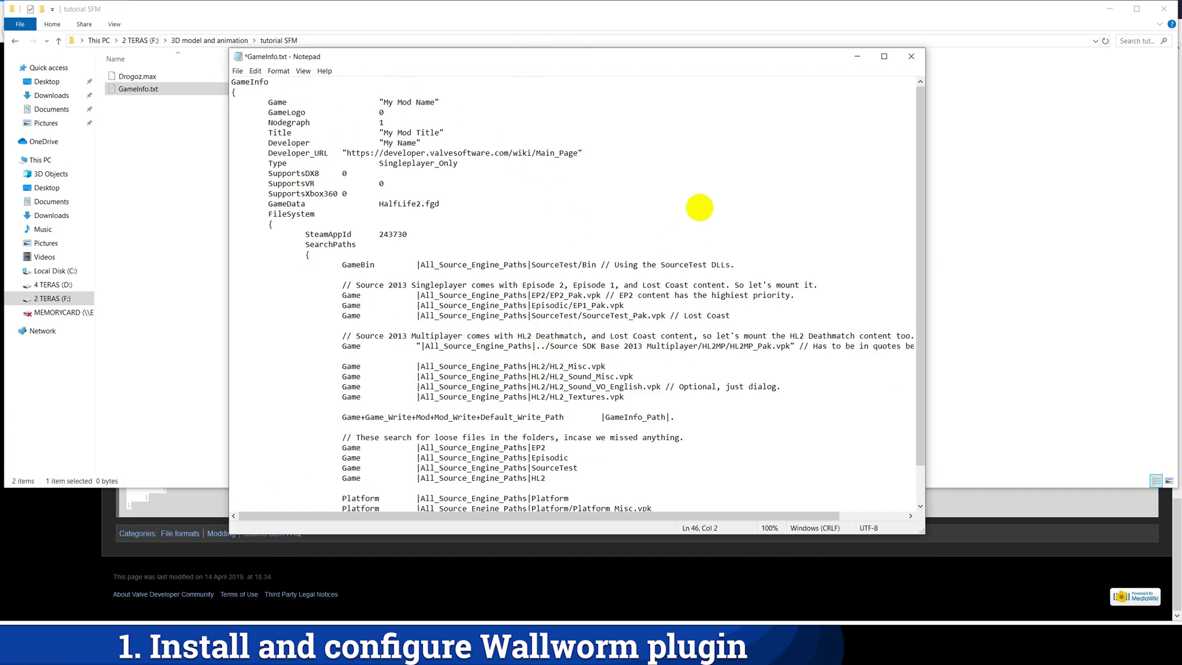
{"action": "left_click", "coordinate": [237, 71]}
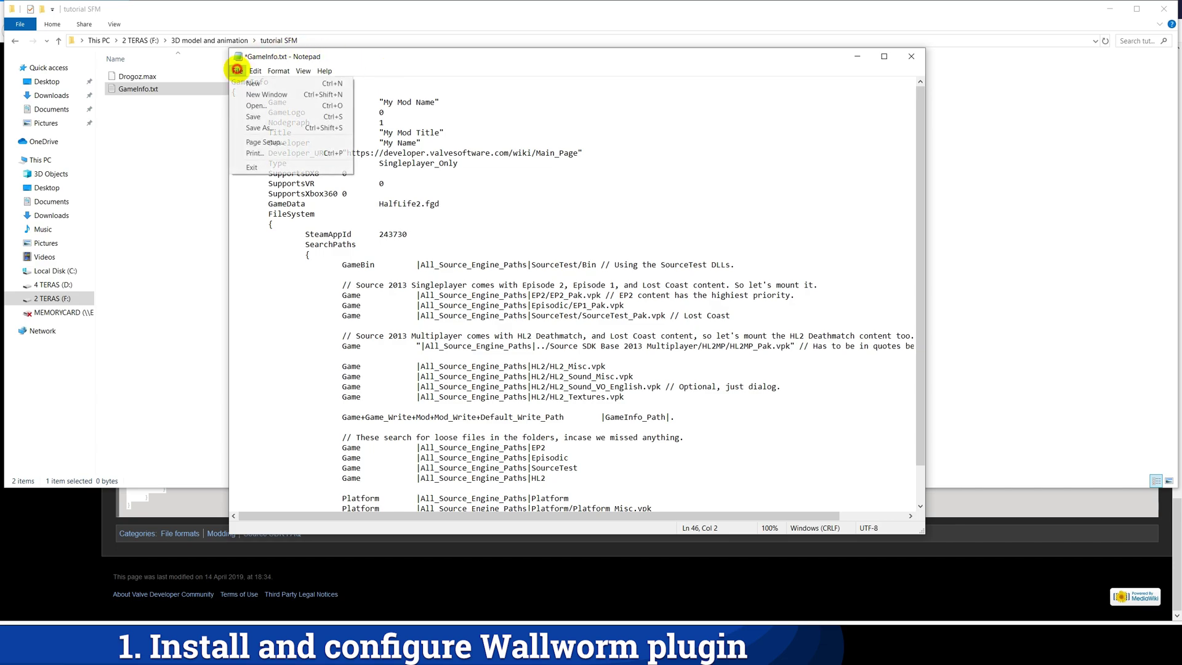
{"action": "left_click", "coordinate": [251, 115]}
{"action": "left_click", "coordinate": [911, 57]}
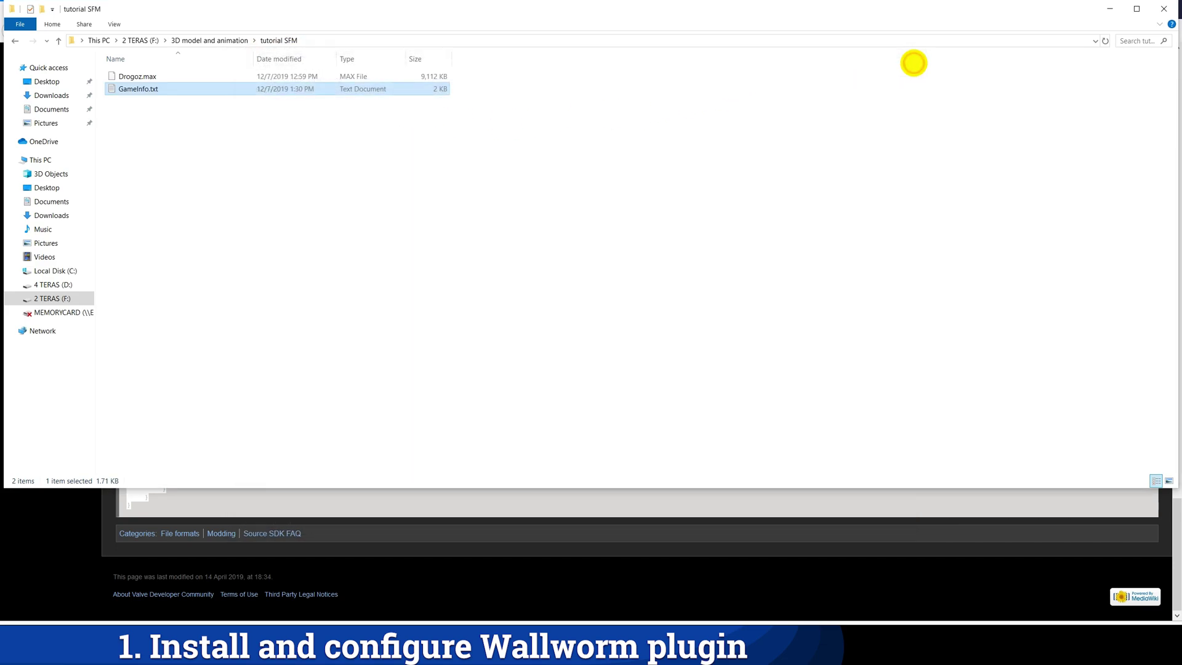
{"action": "left_click", "coordinate": [215, 202]}
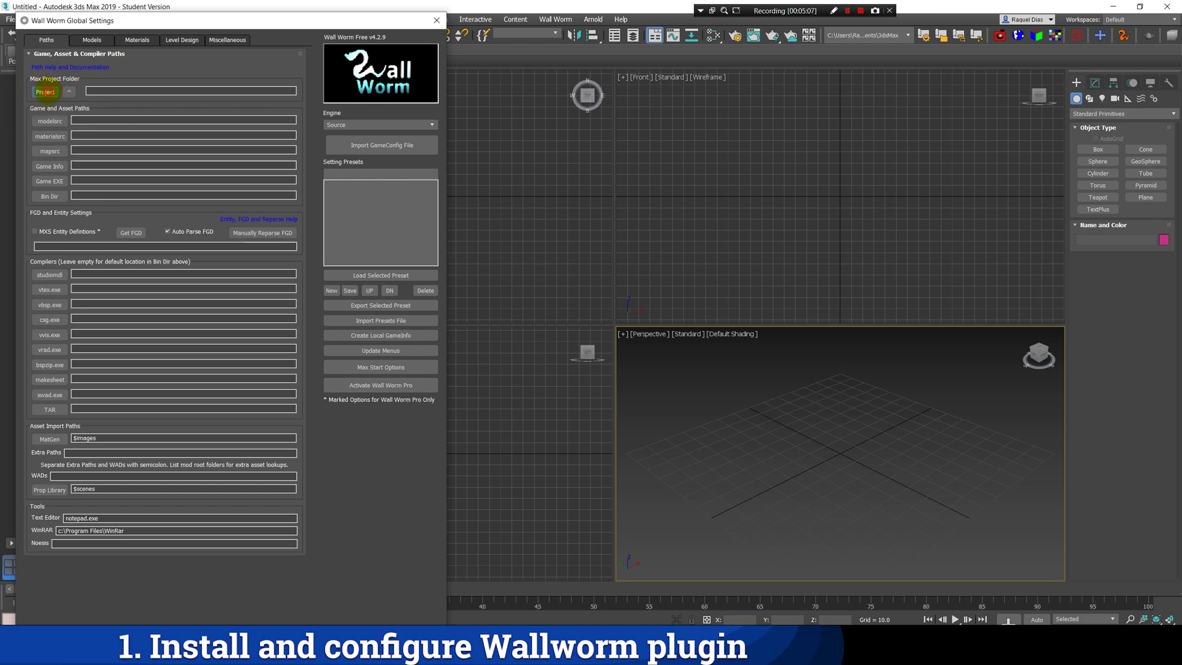
- Set the Max project folder to F:\3D model and animation\tutorial SFM and make it current
{"action": "left_click", "coordinate": [47, 92]}
{"action": "left_click", "coordinate": [68, 281]}
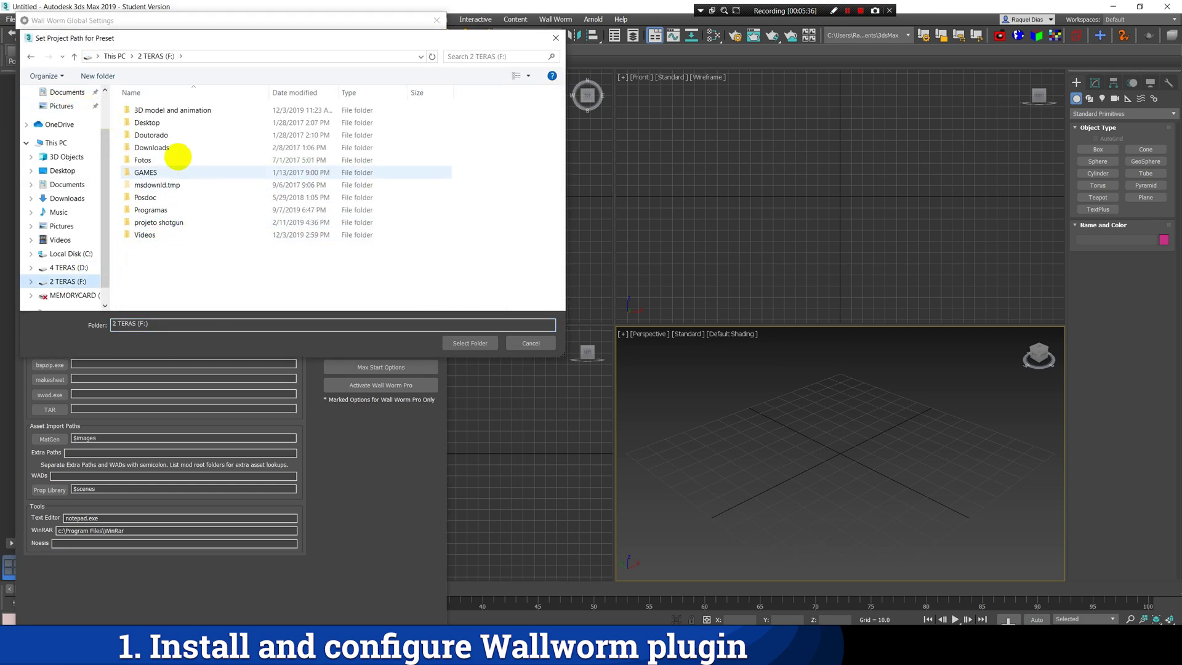
{"action": "double_click", "coordinate": [197, 110]}
{"action": "left_click", "coordinate": [311, 92]}
{"action": "left_click", "coordinate": [210, 110]}
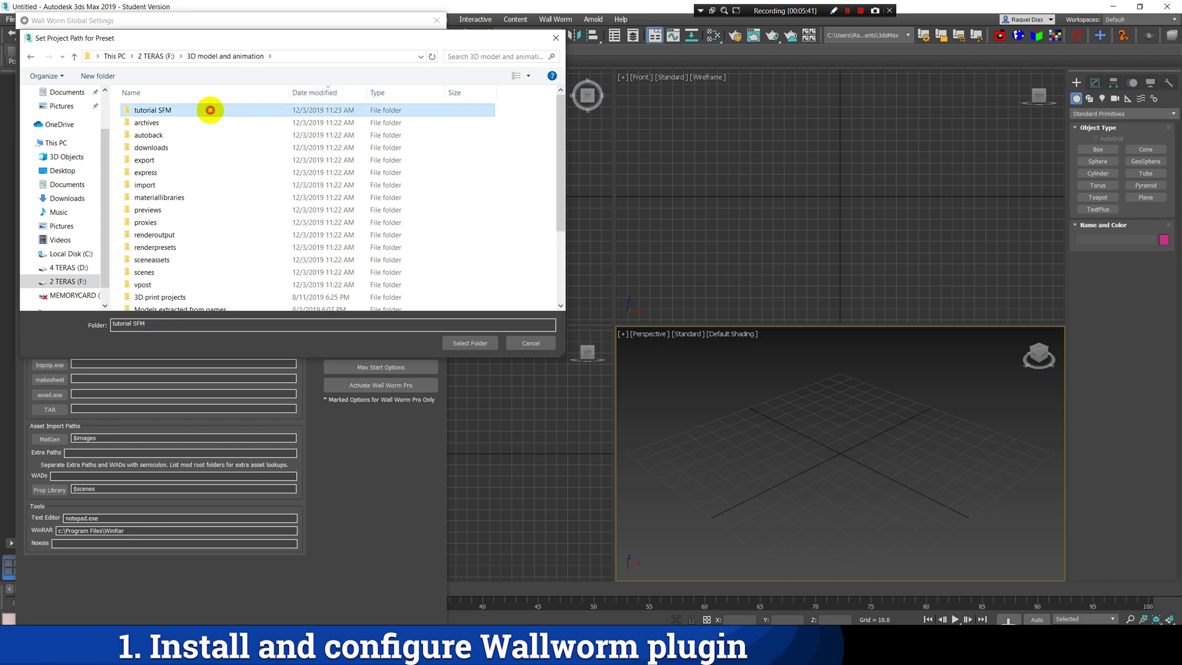
{"action": "double_click", "coordinate": [210, 110]}
{"action": "left_click", "coordinate": [468, 343]}
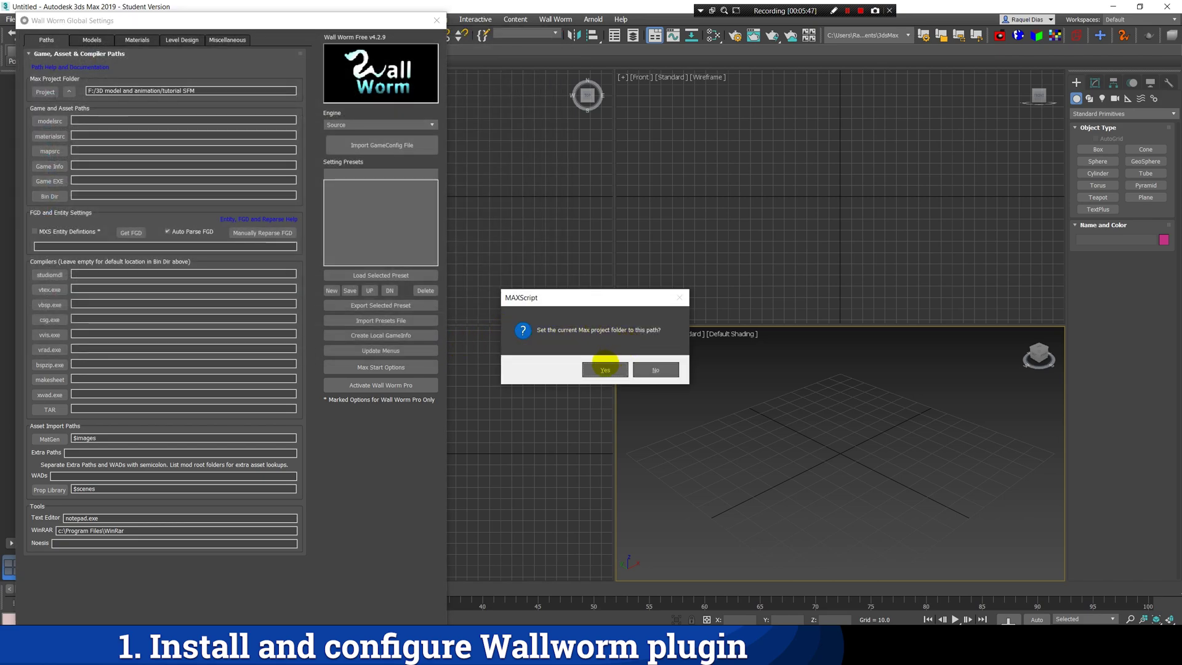
{"action": "left_click", "coordinate": [605, 368]}
- Point the modelsrc root export path and the remaining asset paths to tutorial SFM
{"action": "left_click", "coordinate": [50, 121]}
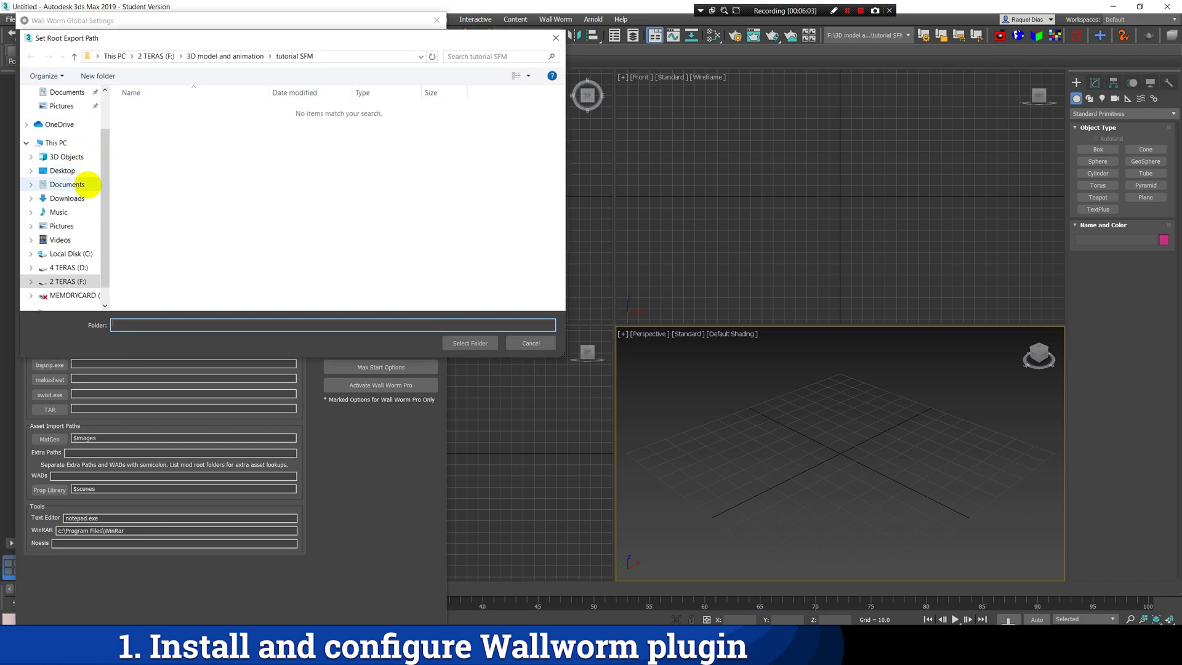
{"action": "left_click_drag", "start_coordinate": [136, 39], "coordinate": [477, 61]}
{"action": "left_click", "coordinate": [410, 288]}
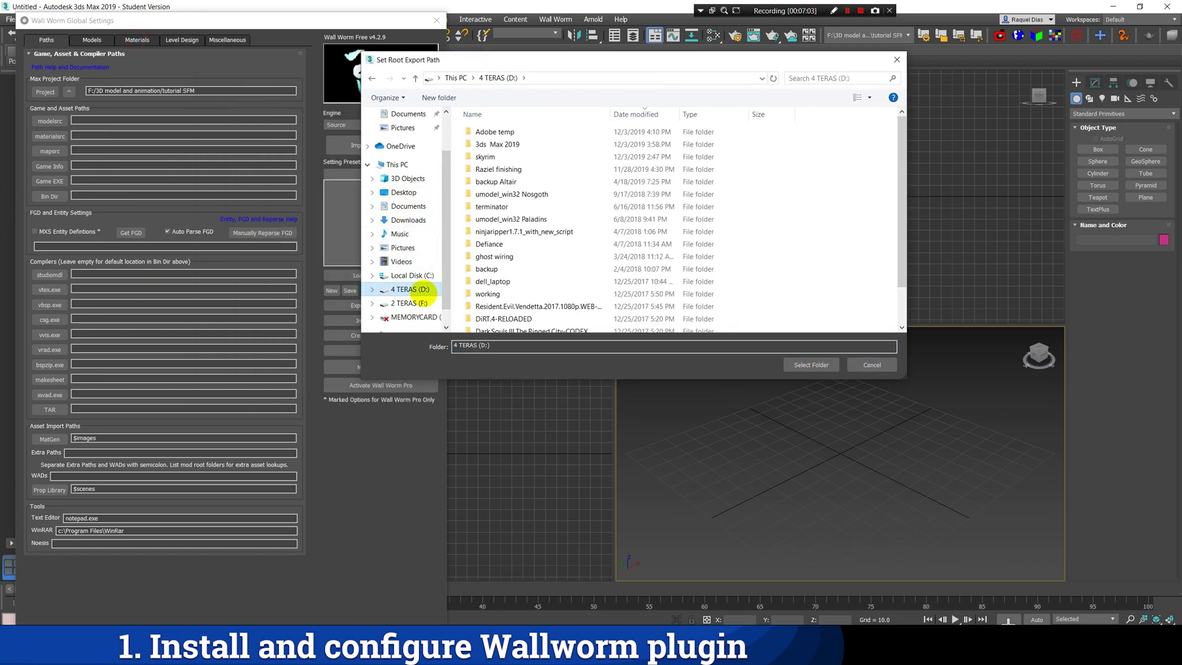
{"action": "left_click", "coordinate": [409, 303]}
{"action": "double_click", "coordinate": [497, 131]}
{"action": "double_click", "coordinate": [496, 131]}
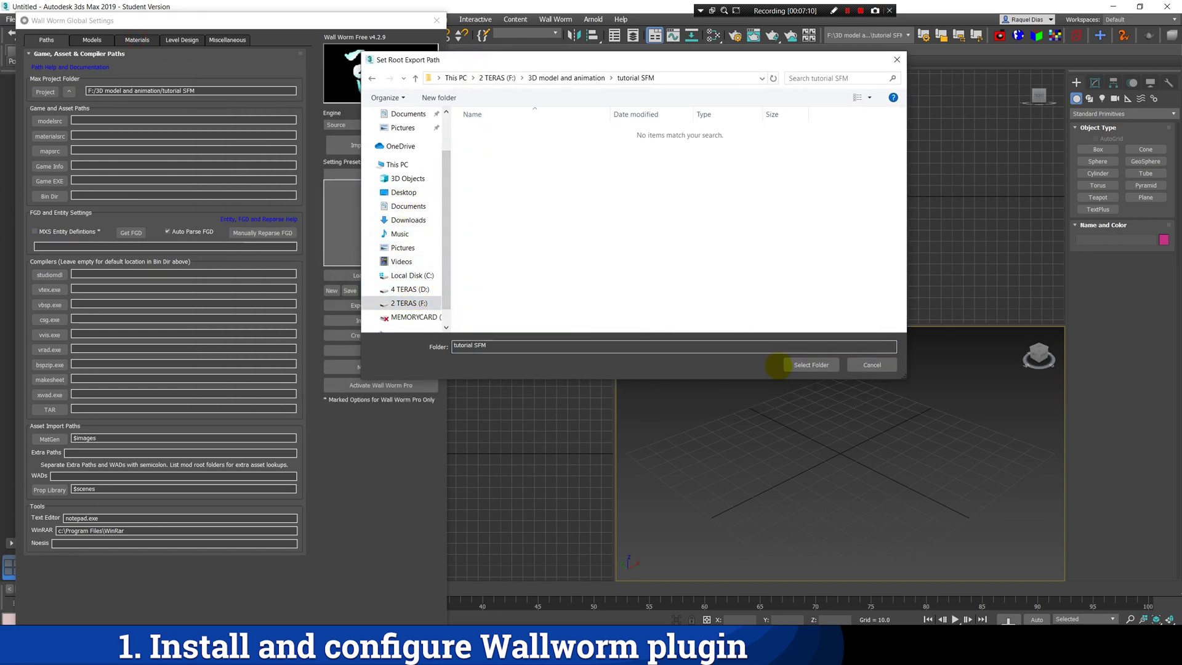
{"action": "left_click", "coordinate": [812, 364]}
{"action": "left_click", "coordinate": [50, 136]}
{"action": "left_click", "coordinate": [416, 78]}
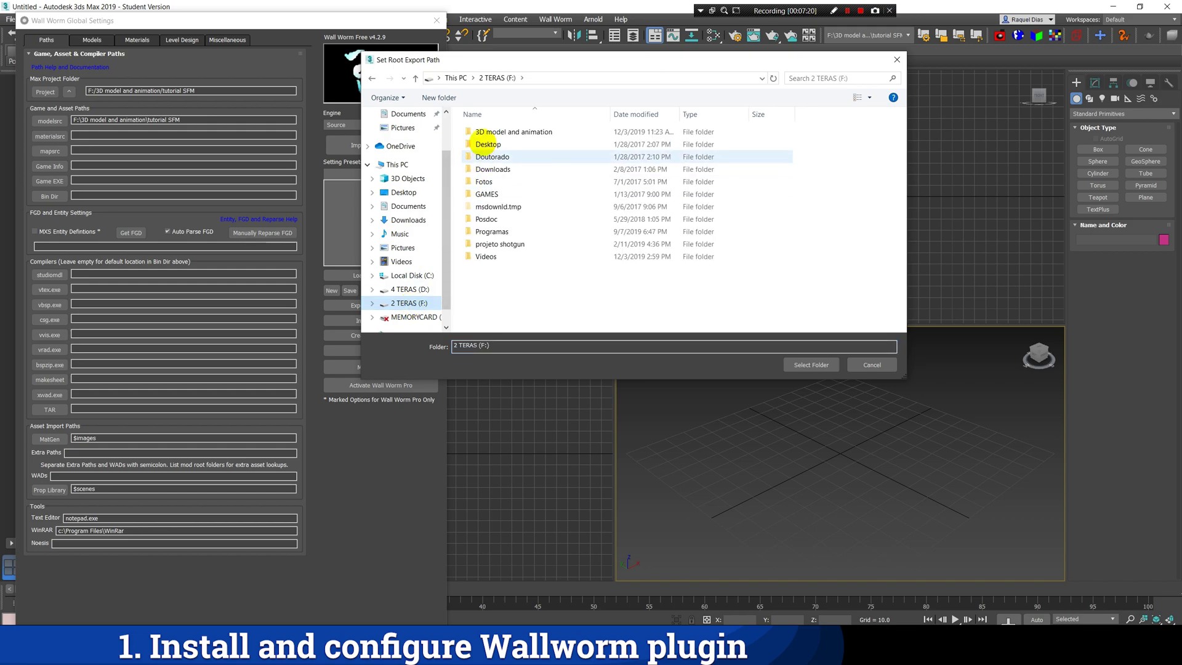
{"action": "double_click", "coordinate": [479, 132]}
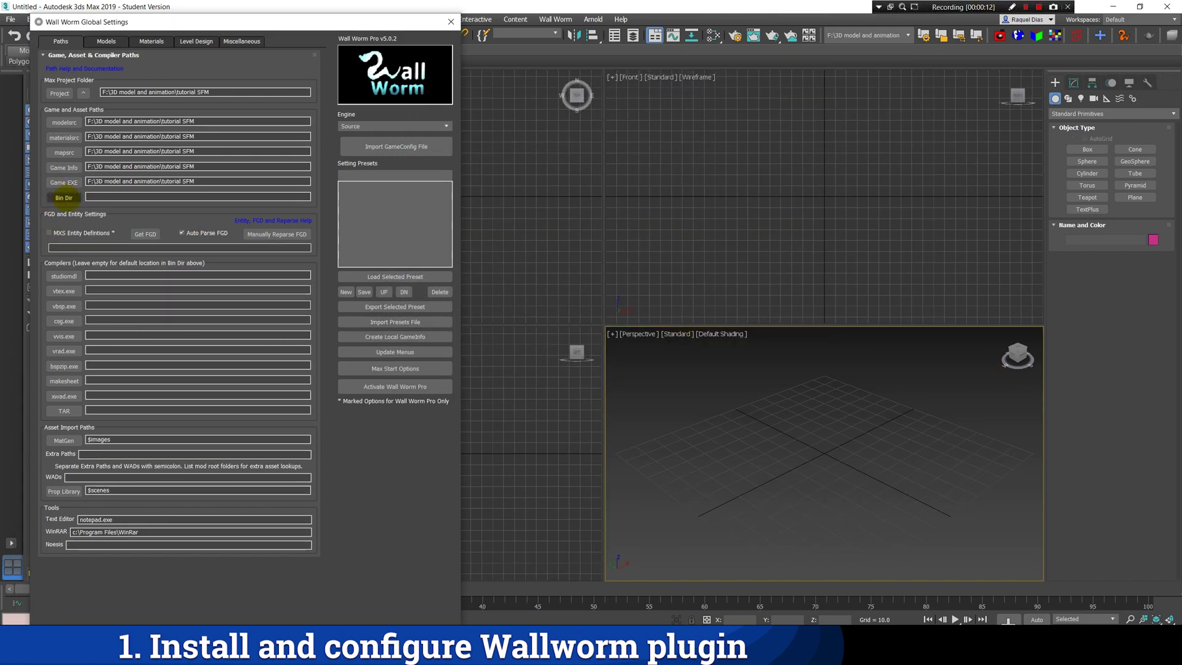
- Set Wall Worm's Bin Dir to Steam\steamapps\common\SourceFilmmaker\game\bin
{"action": "left_click", "coordinate": [64, 197]}
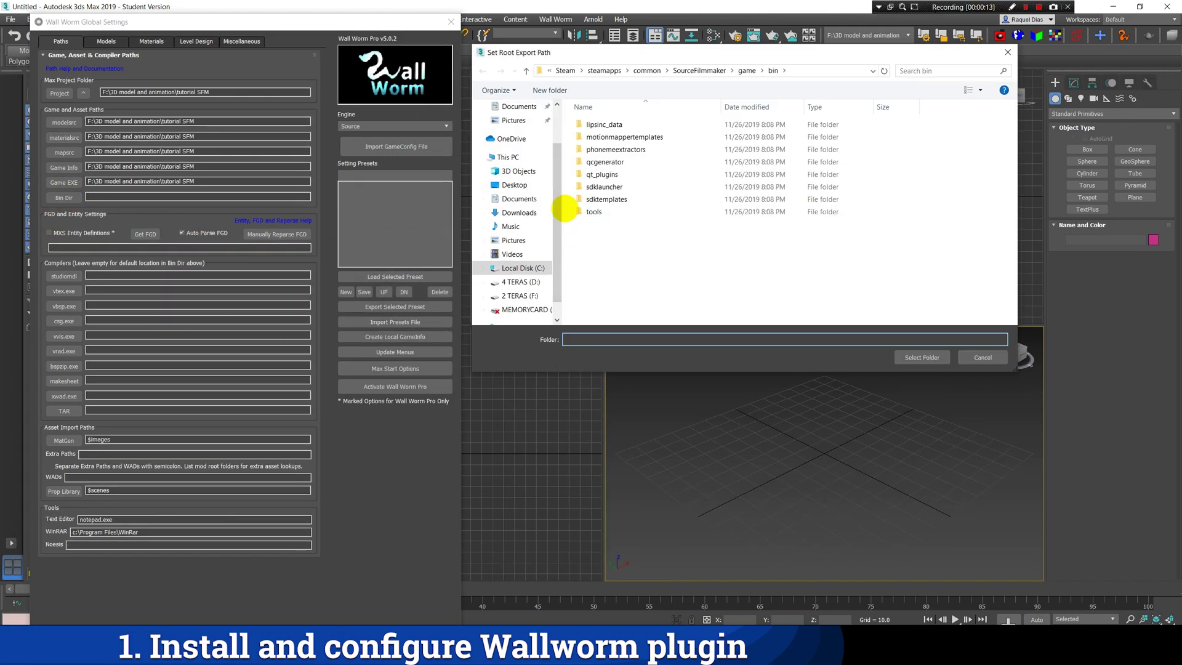
{"action": "left_click", "coordinate": [525, 268]}
{"action": "double_click", "coordinate": [601, 188]}
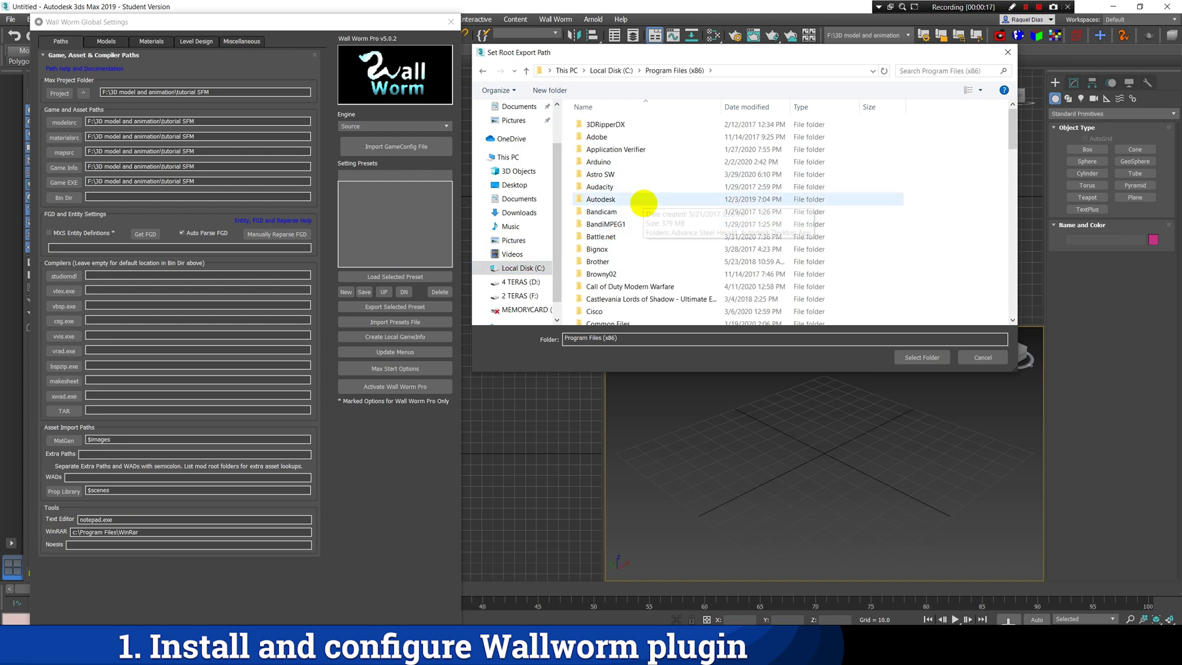
{"action": "scroll", "coordinate": [640, 234], "scroll_direction": "down", "scroll_amount": 5}
{"action": "left_click", "coordinate": [634, 256]}
{"action": "double_click", "coordinate": [634, 256]}
{"action": "scroll", "coordinate": [628, 271], "scroll_direction": "down", "scroll_amount": 2}
{"action": "left_click", "coordinate": [623, 281]}
{"action": "double_click", "coordinate": [623, 281]}
{"action": "double_click", "coordinate": [591, 124]}
{"action": "left_click", "coordinate": [616, 199]}
{"action": "double_click", "coordinate": [615, 199]}
{"action": "double_click", "coordinate": [593, 126]}
{"action": "left_click", "coordinate": [594, 124]}
{"action": "double_click", "coordinate": [594, 124]}
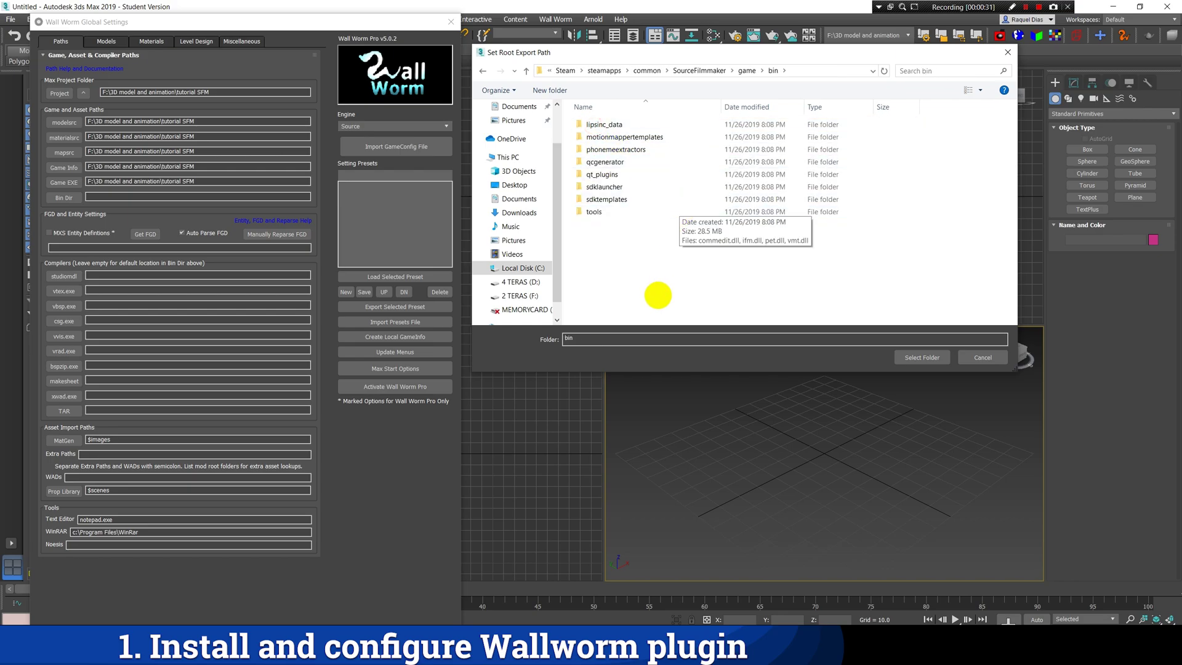
{"action": "left_click", "coordinate": [922, 358]}
- Set studiomdl.exe as the model compiler and vtex.exe as the texture compiler
{"action": "left_click", "coordinate": [64, 276]}
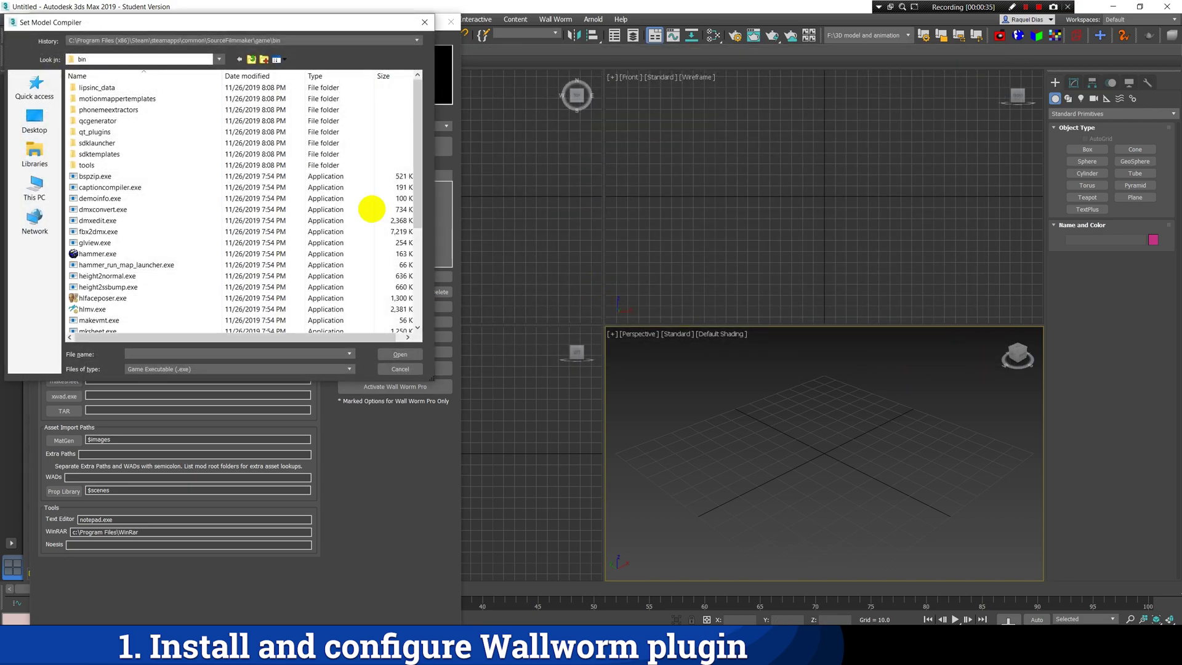
{"action": "left_click_drag", "start_coordinate": [187, 20], "coordinate": [673, 58]}
{"action": "scroll", "coordinate": [668, 232], "scroll_direction": "down", "scroll_amount": 5}
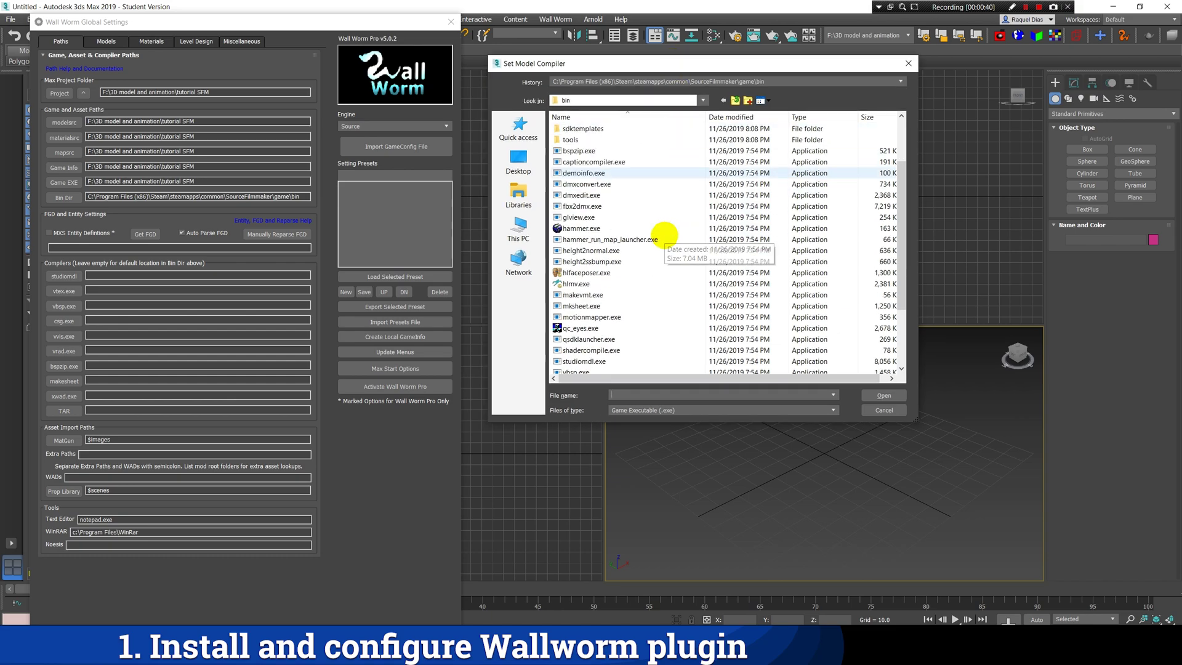
{"action": "left_click", "coordinate": [595, 274]}
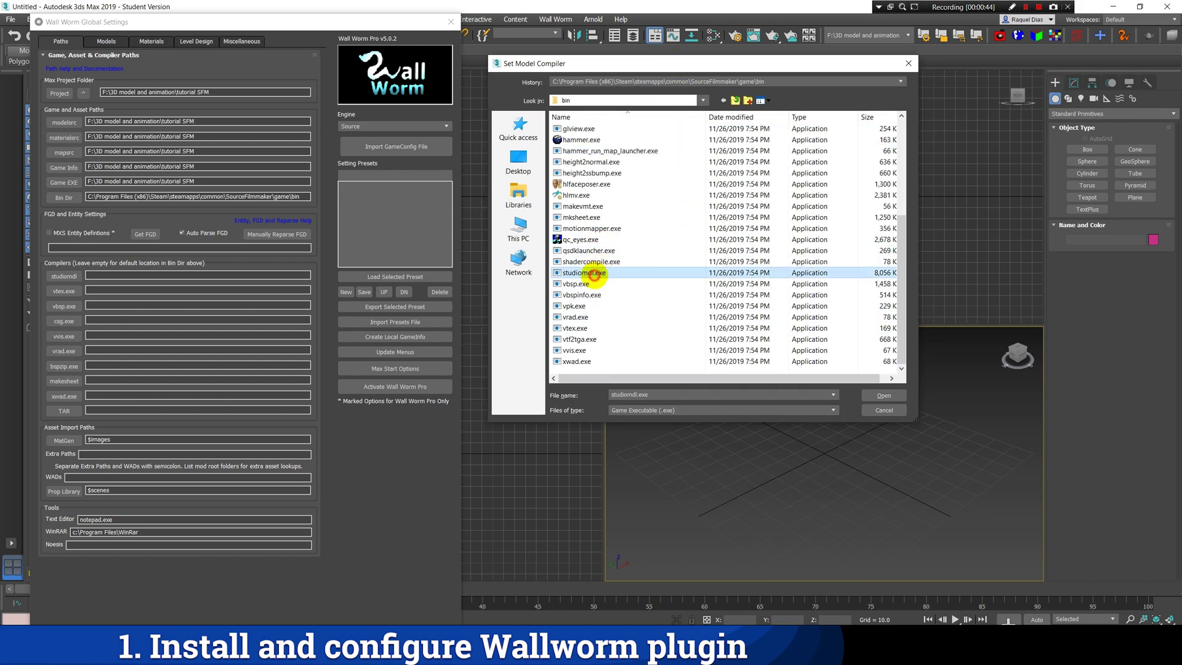
{"action": "double_click", "coordinate": [621, 275]}
{"action": "left_click", "coordinate": [64, 291]}
{"action": "scroll", "coordinate": [681, 336], "scroll_direction": "down", "scroll_amount": 5}
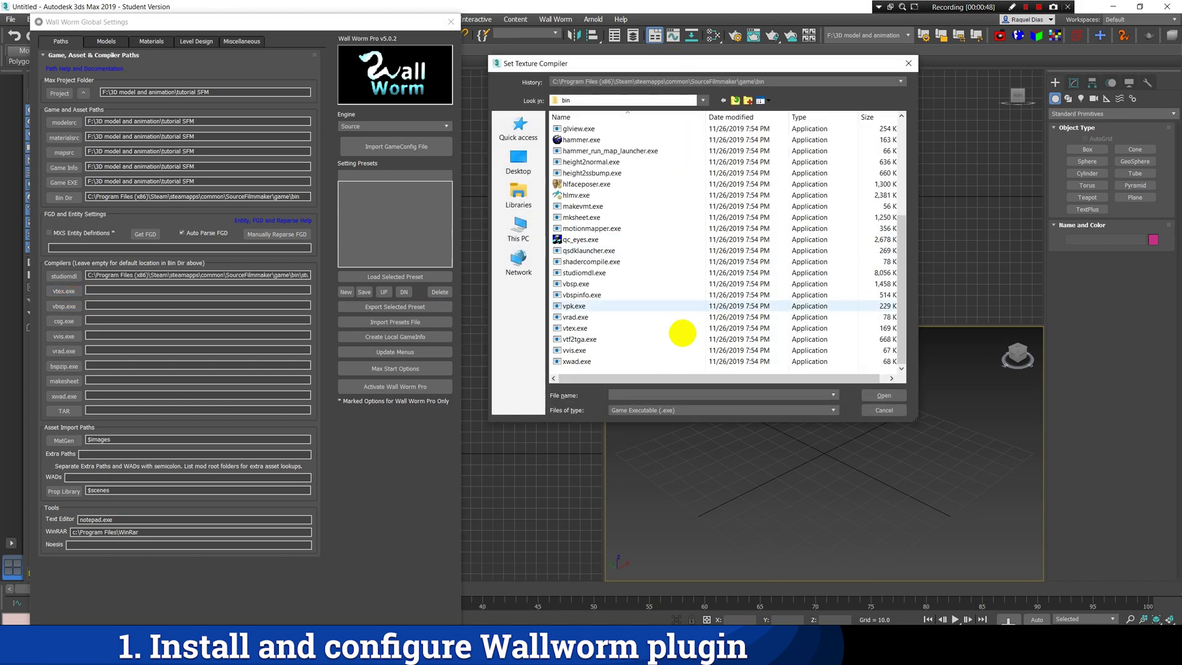
{"action": "double_click", "coordinate": [588, 328]}
- Set vbsp.exe, vvis.exe and vrad.exe as the VBSP, VVIS and VRAD compilers
{"action": "left_click", "coordinate": [64, 306]}
{"action": "scroll", "coordinate": [686, 325], "scroll_direction": "down", "scroll_amount": 5}
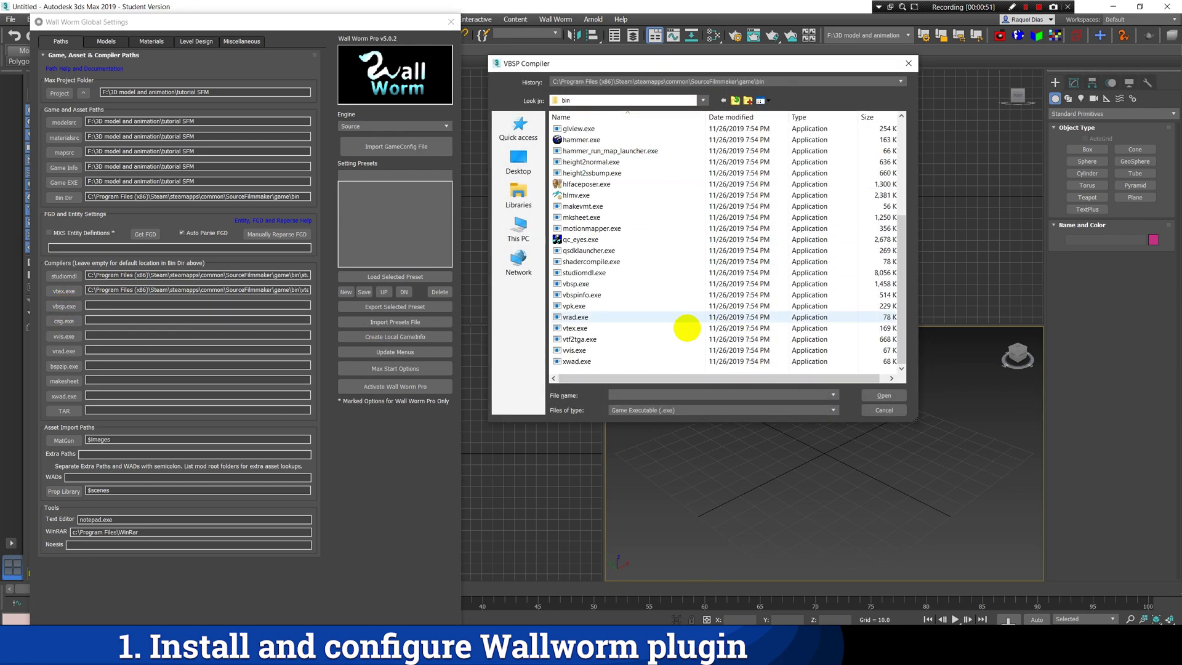
{"action": "double_click", "coordinate": [582, 284]}
{"action": "left_click", "coordinate": [64, 336]}
{"action": "left_click", "coordinate": [614, 351]}
{"action": "double_click", "coordinate": [615, 351]}
{"action": "left_click", "coordinate": [64, 351]}
{"action": "scroll", "coordinate": [670, 335], "scroll_direction": "down", "scroll_amount": 5}
{"action": "double_click", "coordinate": [602, 317]}
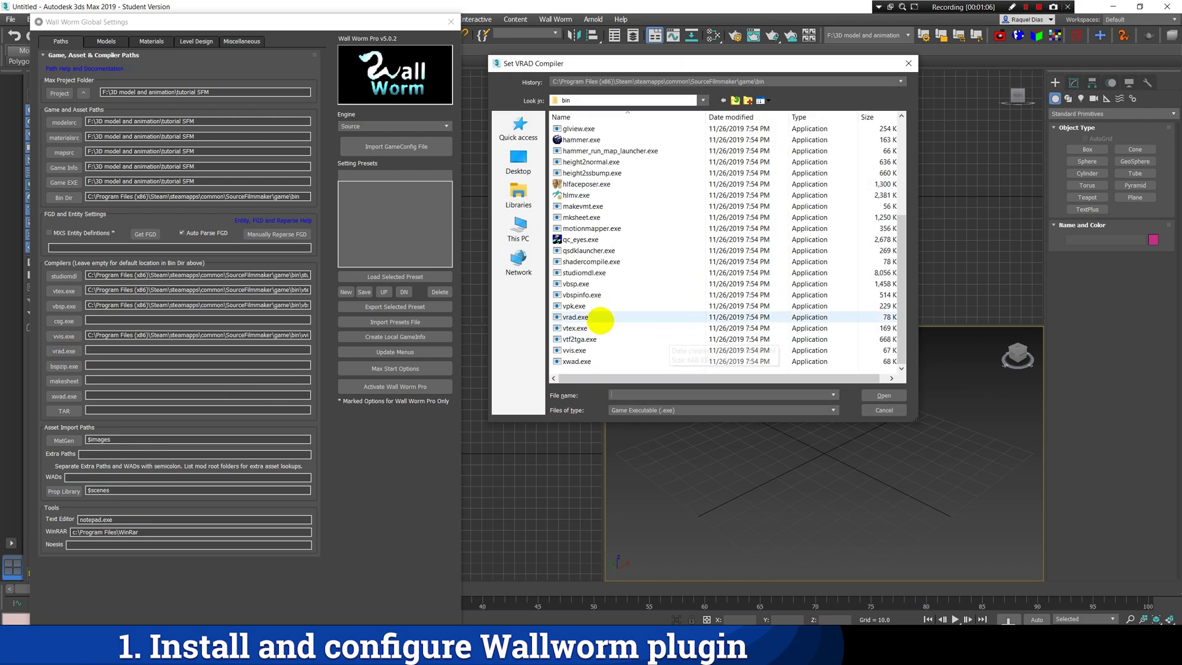
- Set bspzip.exe, mksheet.exe and the xwad executable for the remaining tool paths
{"action": "left_click", "coordinate": [64, 367]}
{"action": "double_click", "coordinate": [612, 272]}
{"action": "left_click", "coordinate": [64, 381]}
{"action": "scroll", "coordinate": [682, 284], "scroll_direction": "down", "scroll_amount": 5}
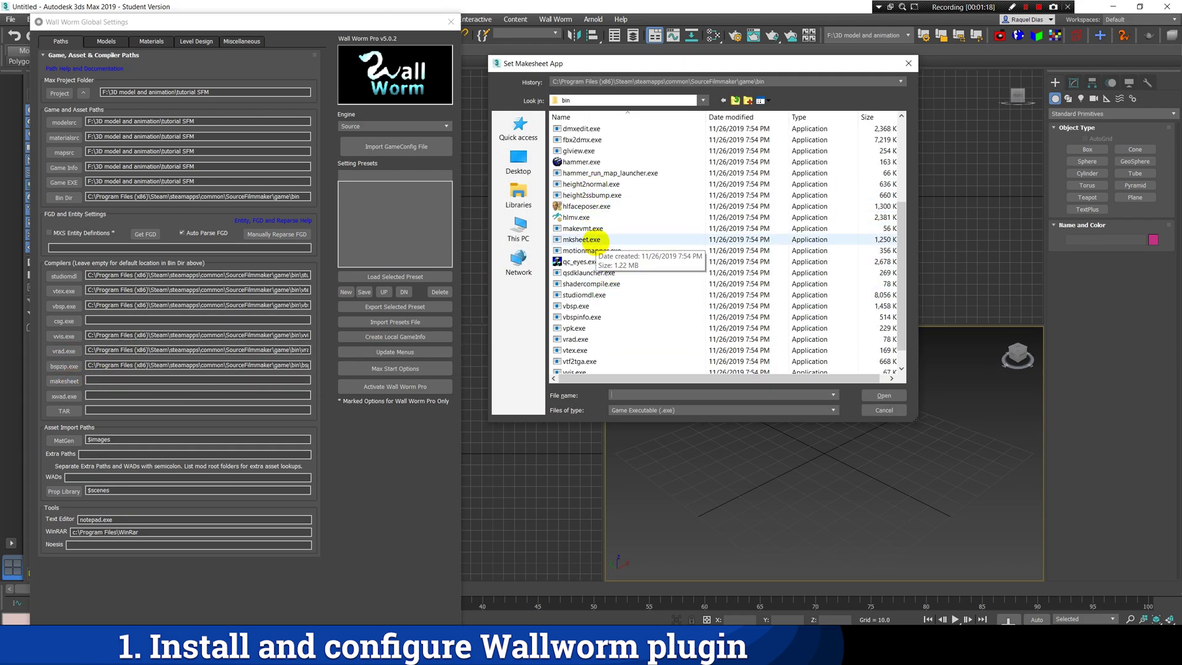
{"action": "double_click", "coordinate": [582, 240]}
{"action": "left_click", "coordinate": [64, 396]}
{"action": "scroll", "coordinate": [633, 322], "scroll_direction": "down", "scroll_amount": 5}
{"action": "double_click", "coordinate": [616, 332]}
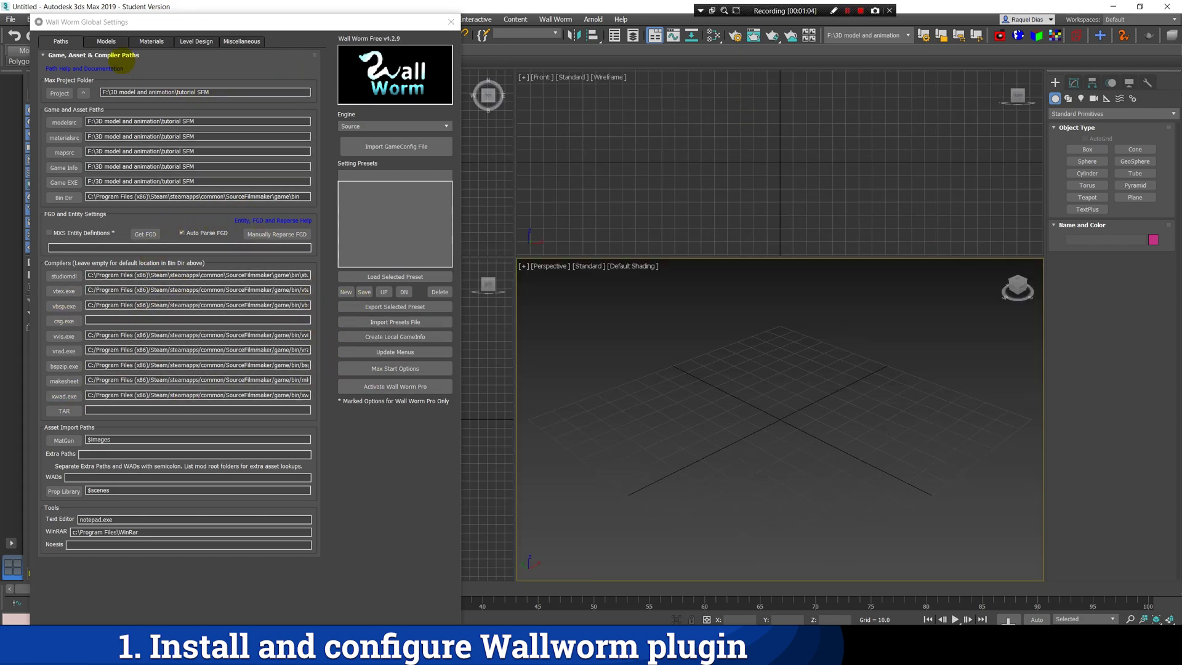
- Review the Models, Materials, Level Design and Miscellaneous tabs, then close Wall Worm Global Settings
{"action": "left_click", "coordinate": [106, 41]}
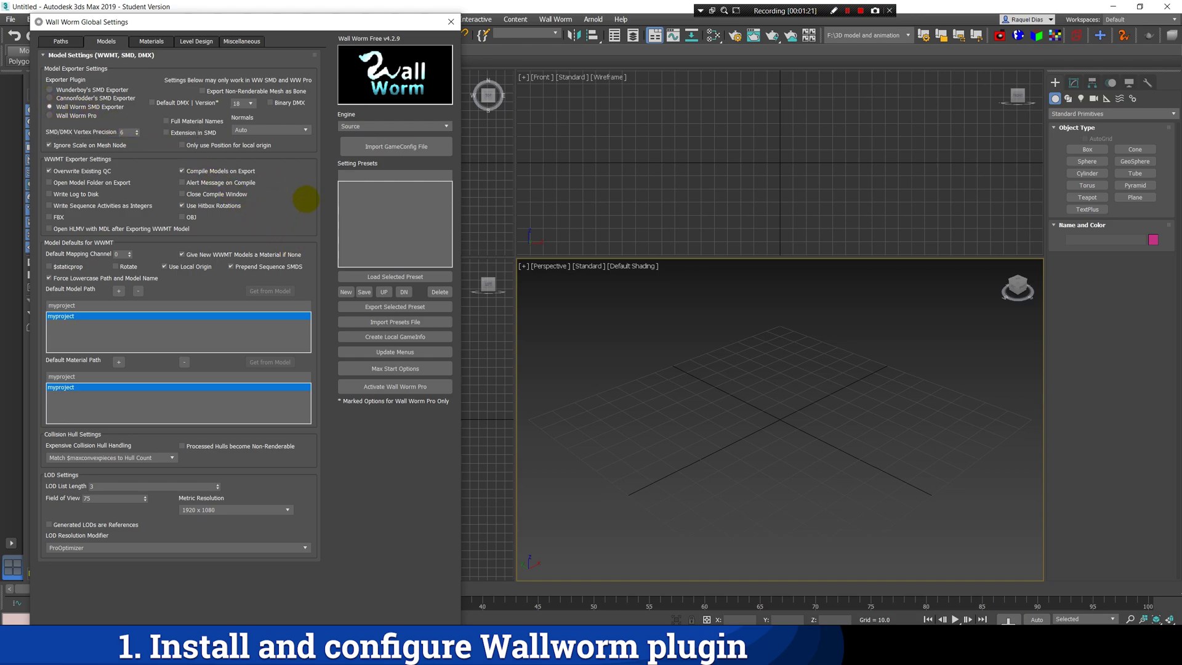
{"action": "left_click", "coordinate": [152, 42]}
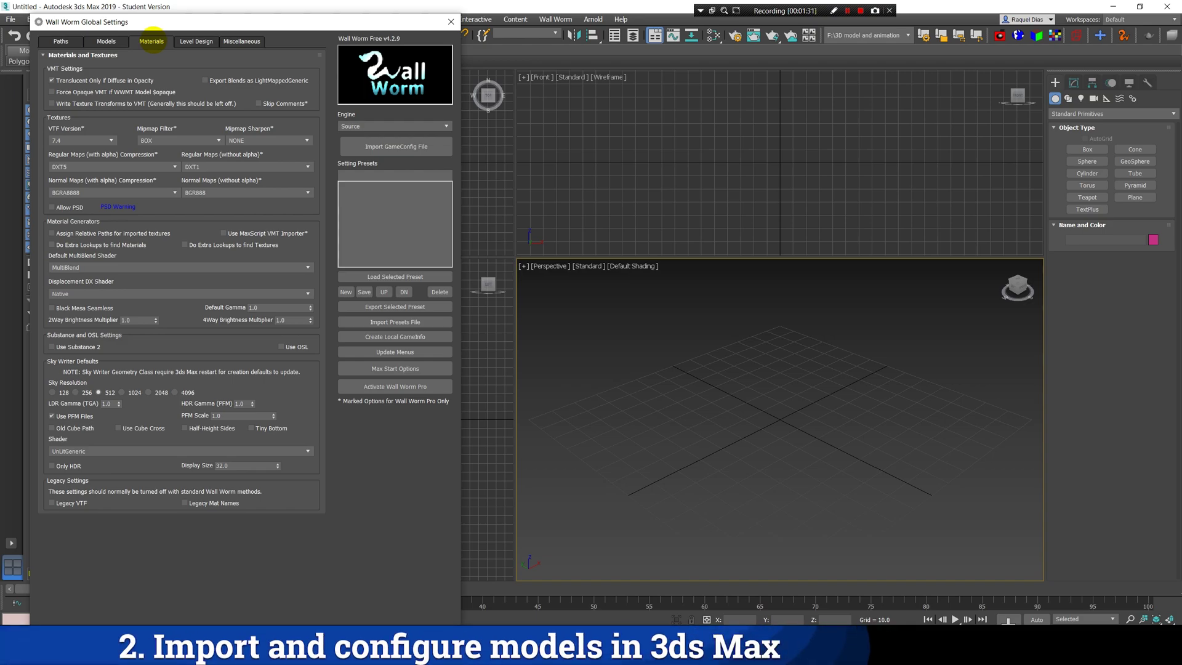
{"action": "left_click", "coordinate": [195, 41]}
{"action": "left_click", "coordinate": [241, 41]}
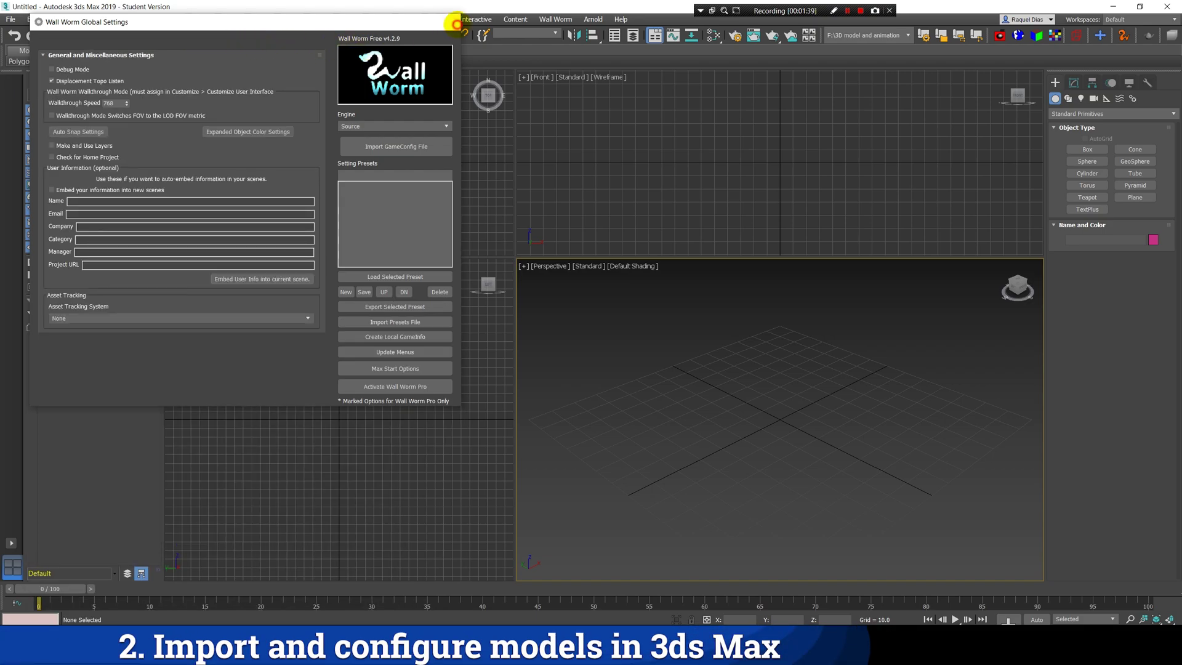
{"action": "left_click", "coordinate": [451, 22]}
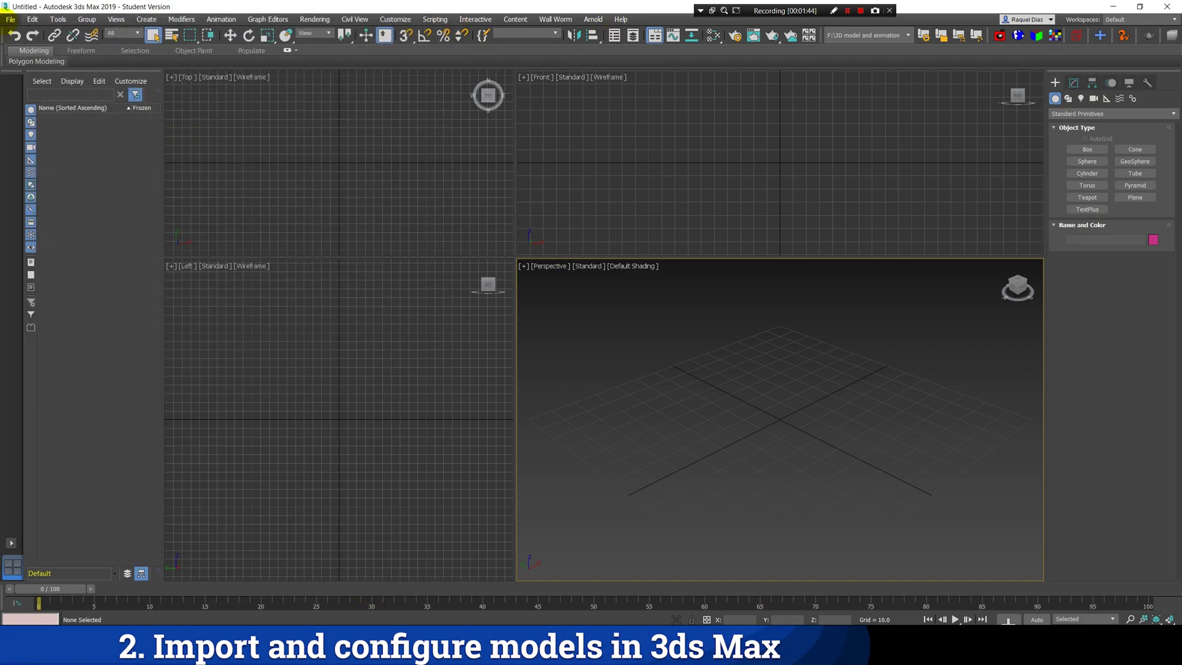
- Start a File > Import and browse the AS_PC_Drogoz_3p FBX files
{"action": "left_click", "coordinate": [10, 19]}
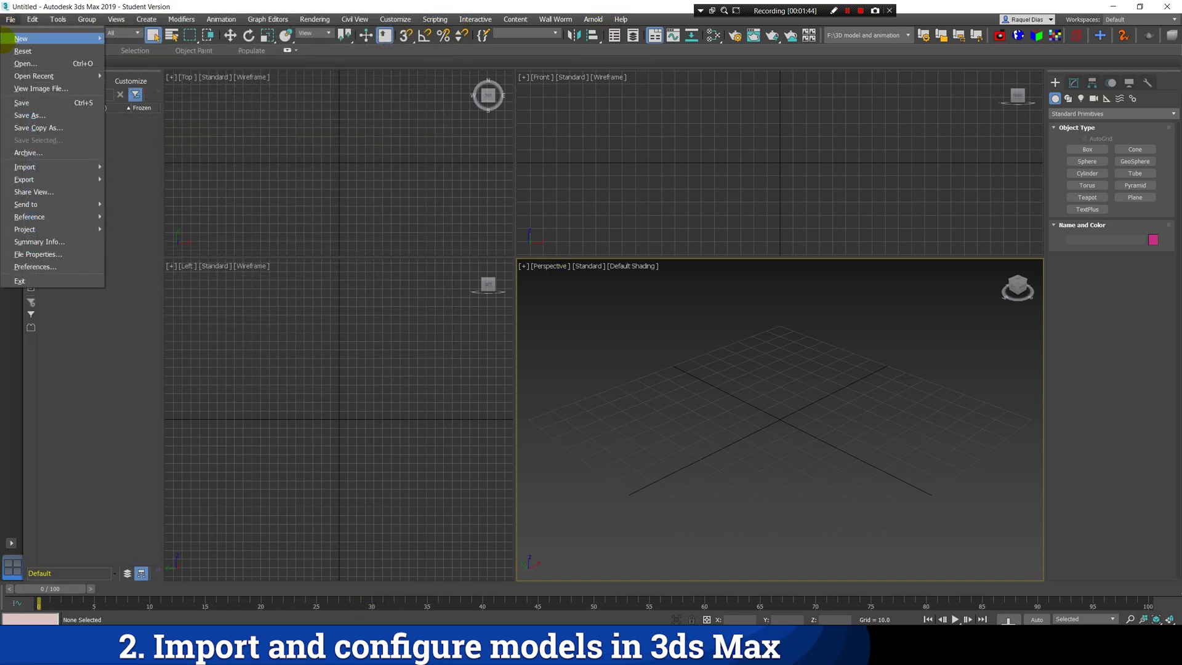
{"action": "mouse_move", "coordinate": [22, 165]}
{"action": "left_click", "coordinate": [125, 176]}
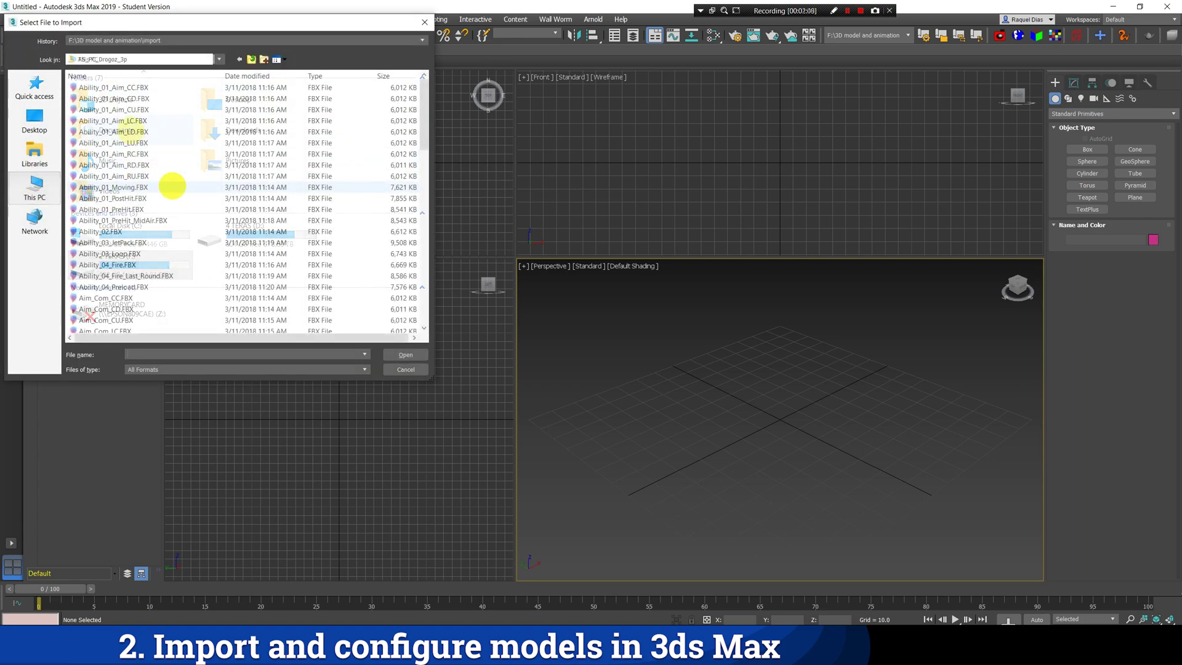
{"action": "scroll", "coordinate": [193, 197], "scroll_direction": "down", "scroll_amount": 5}
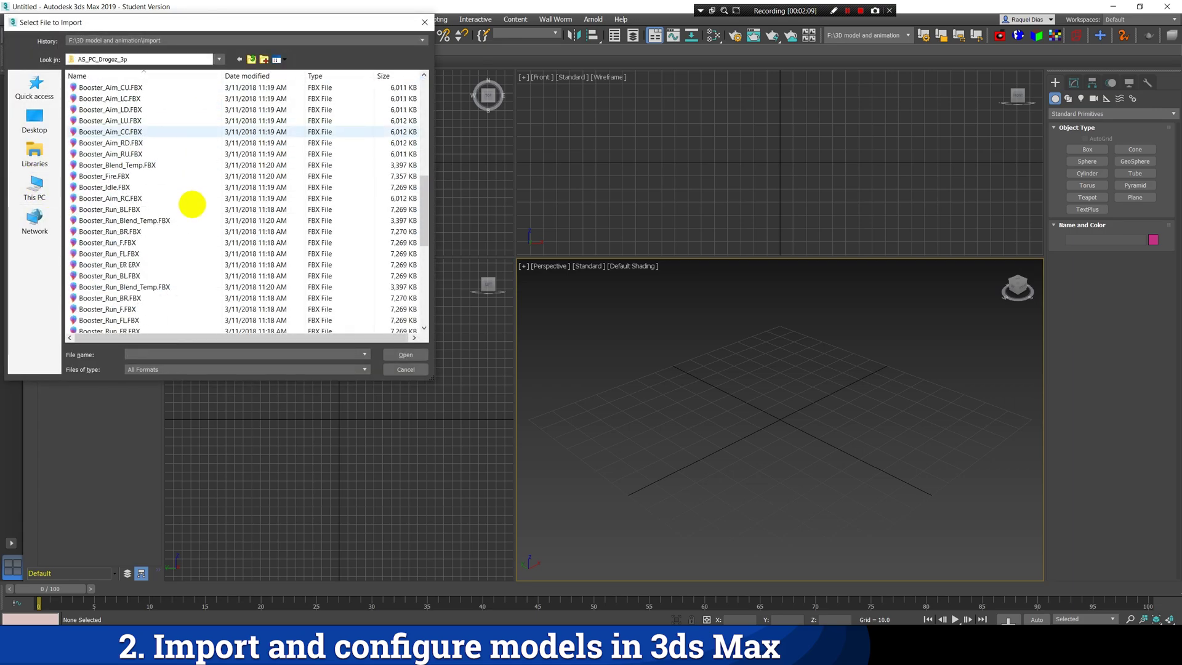
- Import Intro.FBX with Intro as the animation take, accepting the FBX import options
{"action": "double_click", "coordinate": [118, 220]}
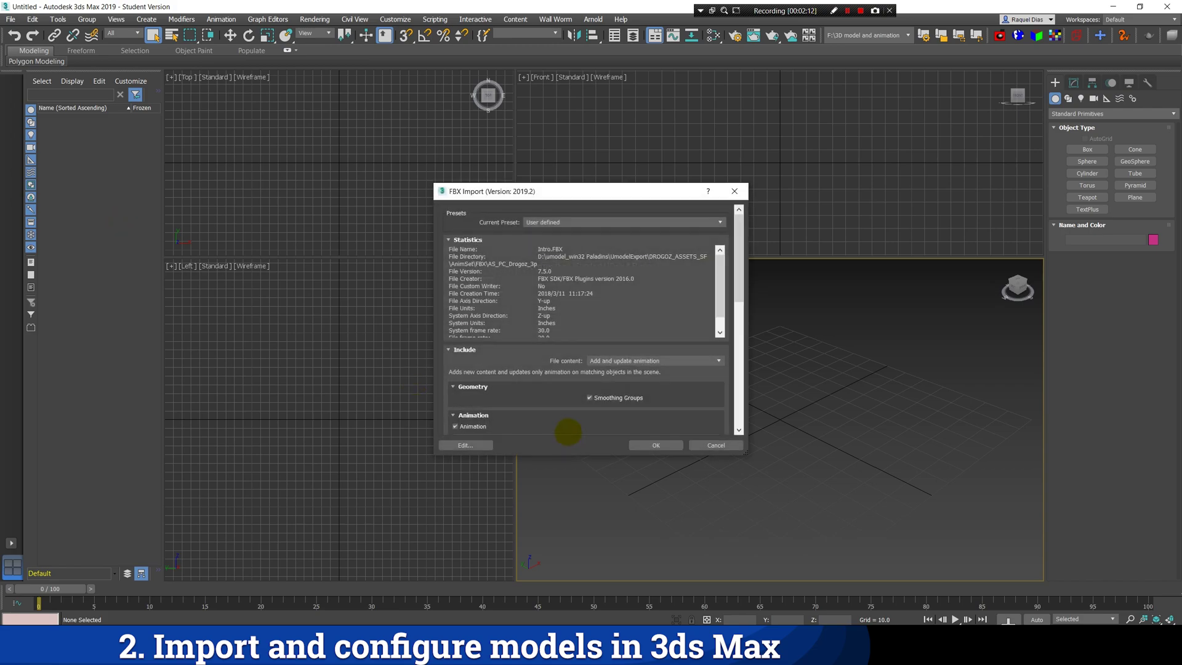
{"action": "left_click_drag", "start_coordinate": [739, 268], "coordinate": [742, 334]}
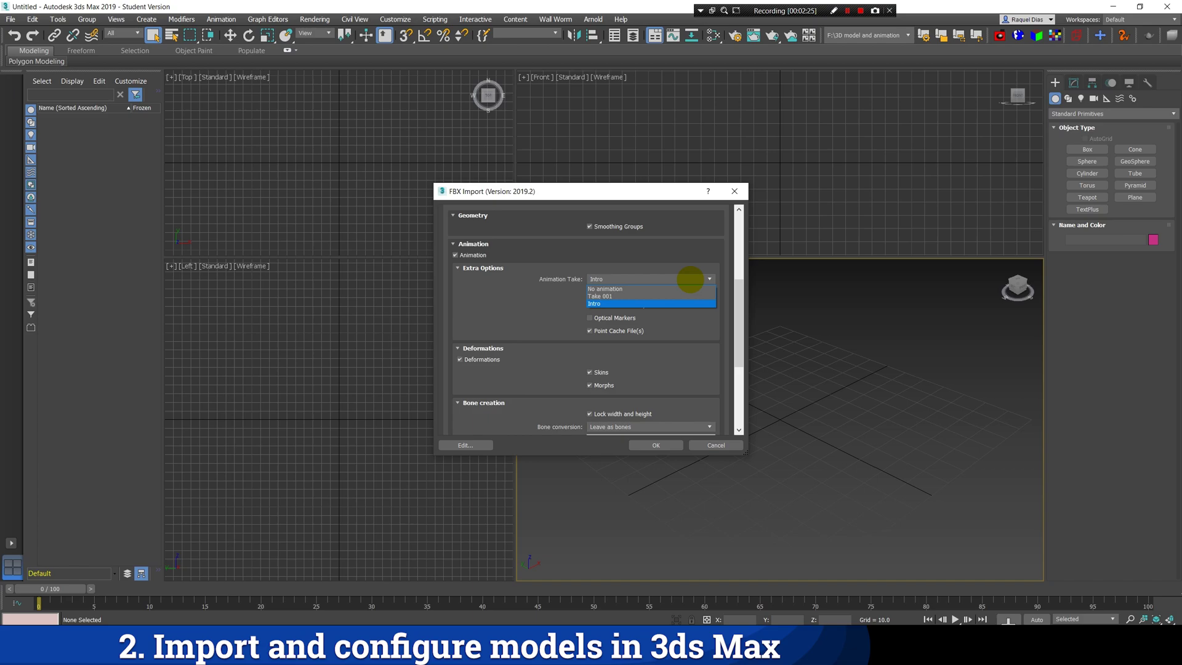
{"action": "left_click", "coordinate": [691, 279]}
{"action": "scroll", "coordinate": [720, 309], "scroll_direction": "down", "scroll_amount": 3}
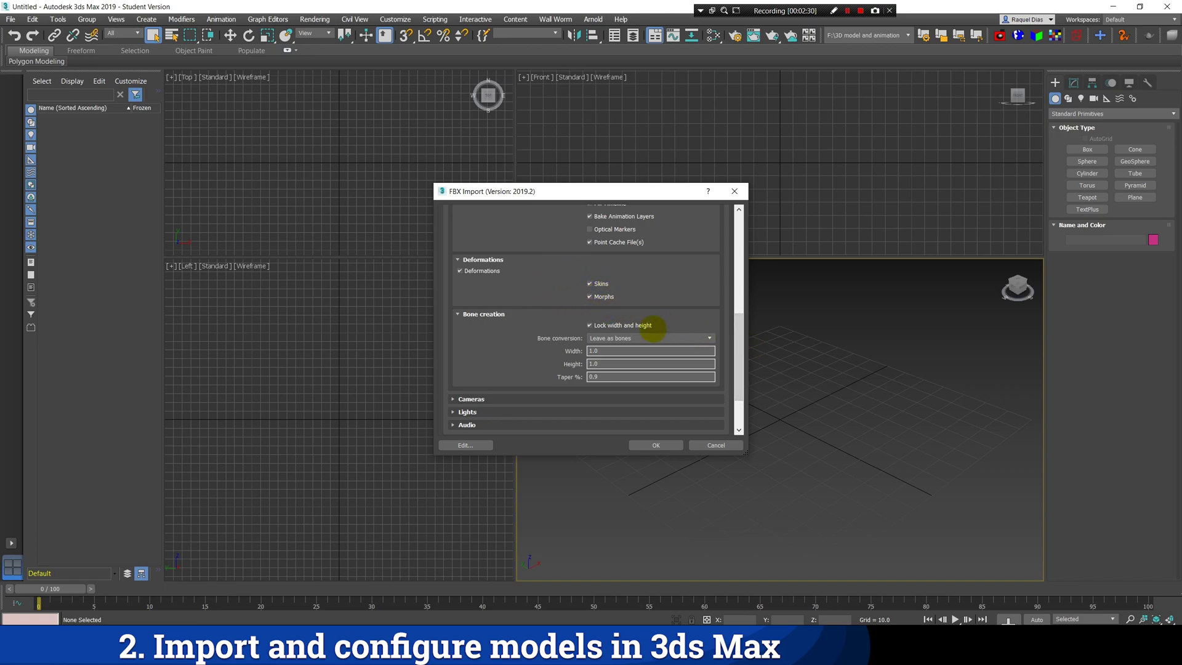
{"action": "left_click_drag", "start_coordinate": [735, 342], "coordinate": [736, 370]}
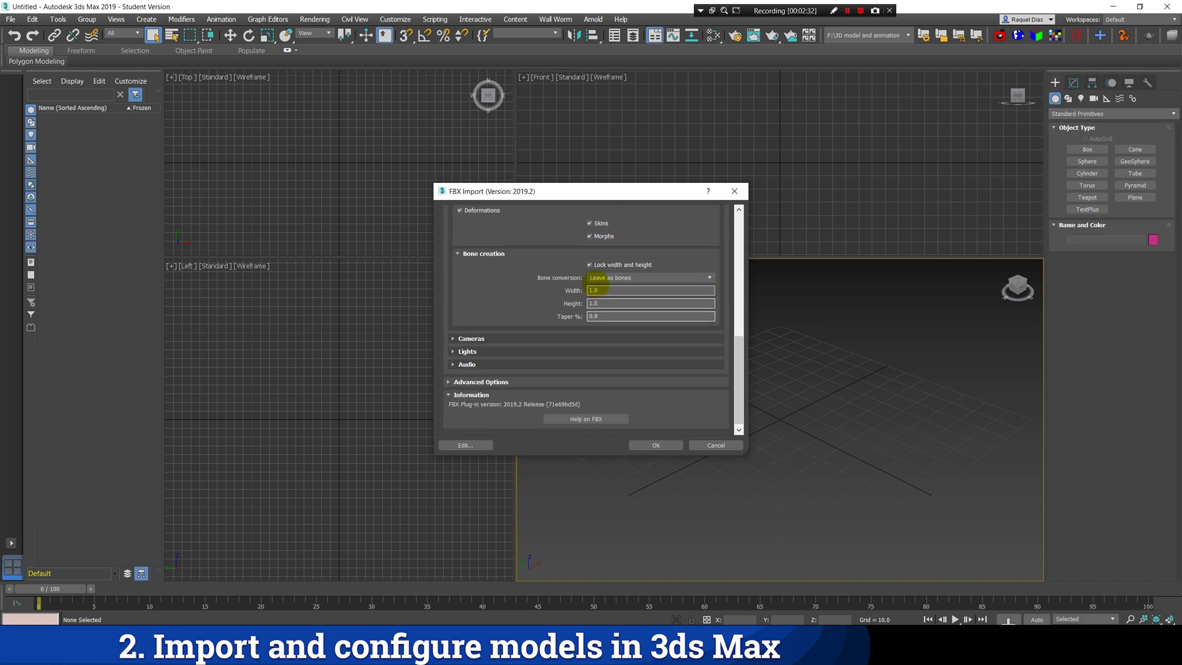
{"action": "left_click", "coordinate": [657, 445]}
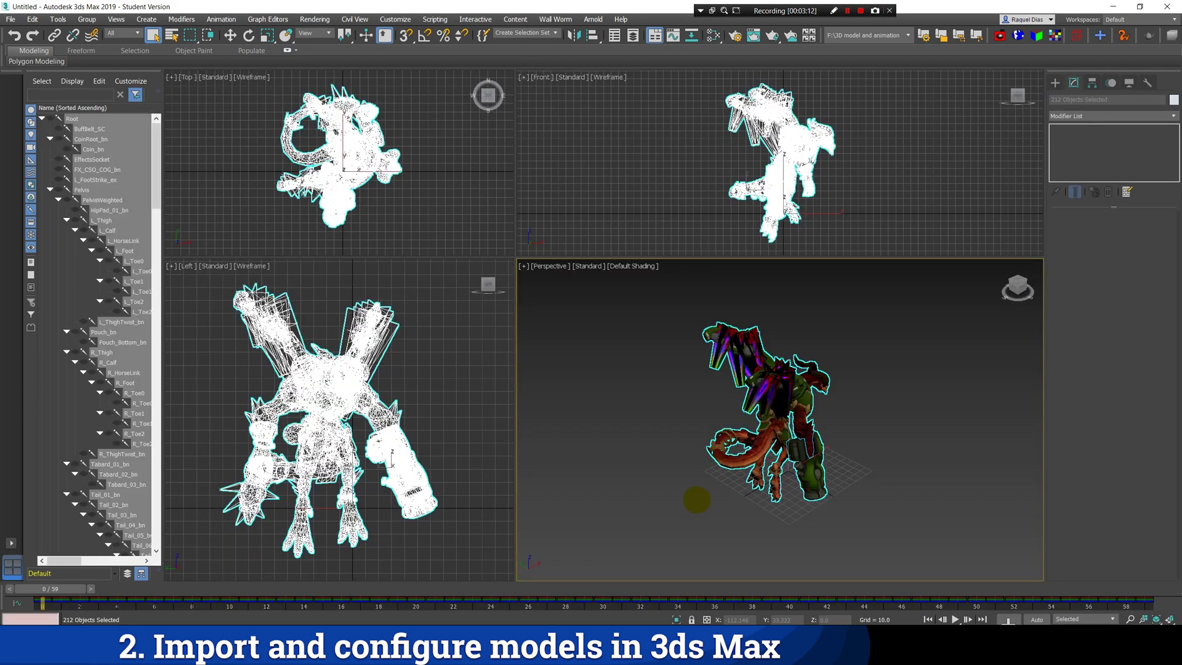
- Orbit to an angled front view, play the intro animation, scrub to frame 21, and deselect all
{"action": "left_click", "coordinate": [1019, 288]}
{"action": "left_click_drag", "start_coordinate": [1019, 284], "coordinate": [1005, 263]}
{"action": "scroll", "coordinate": [875, 464], "scroll_direction": "up", "scroll_amount": 3}
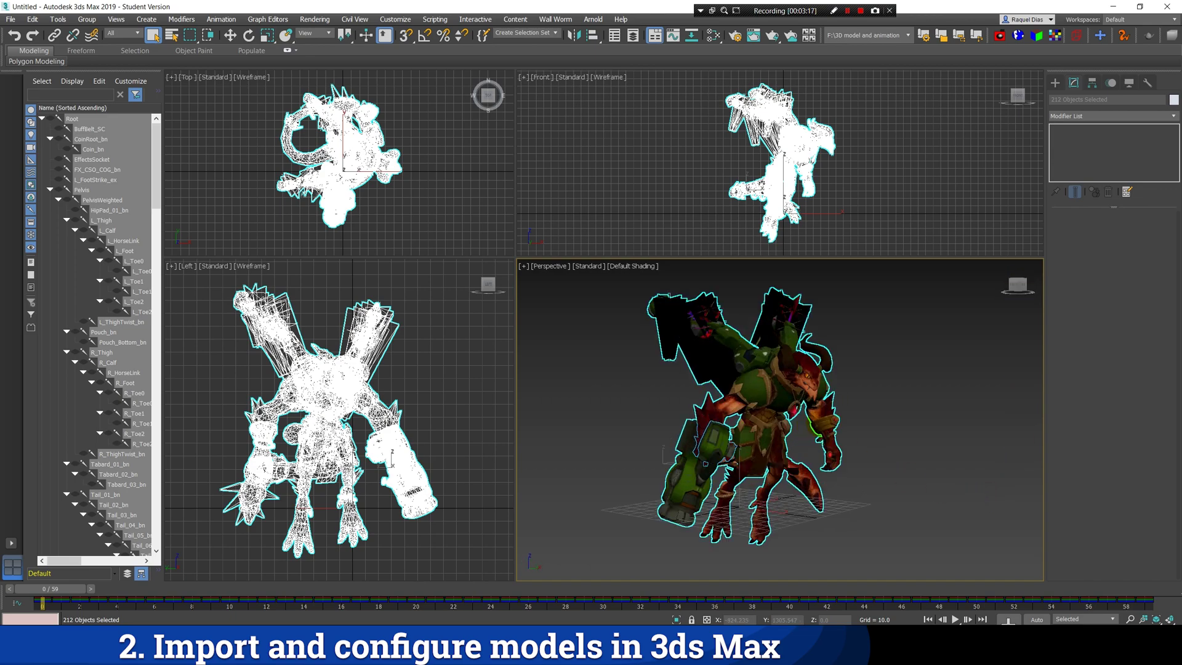
{"action": "left_click", "coordinate": [955, 619]}
{"action": "left_click_drag", "start_coordinate": [42, 596], "coordinate": [94, 571]}
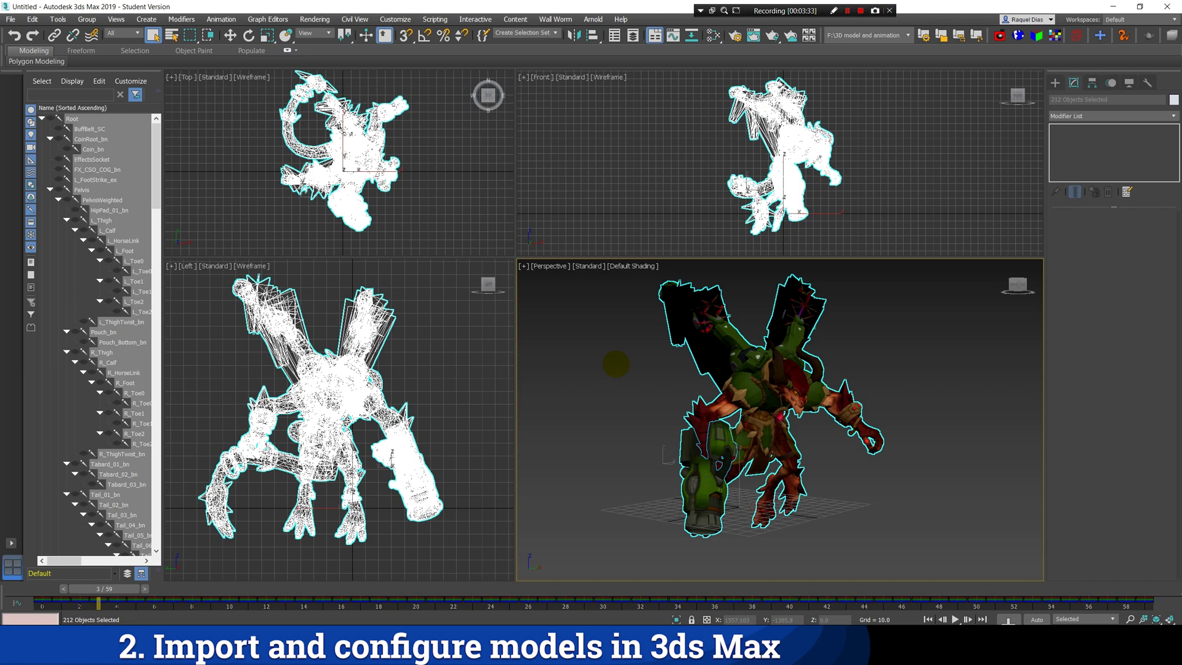
{"action": "key", "text": "ctrl+d"}
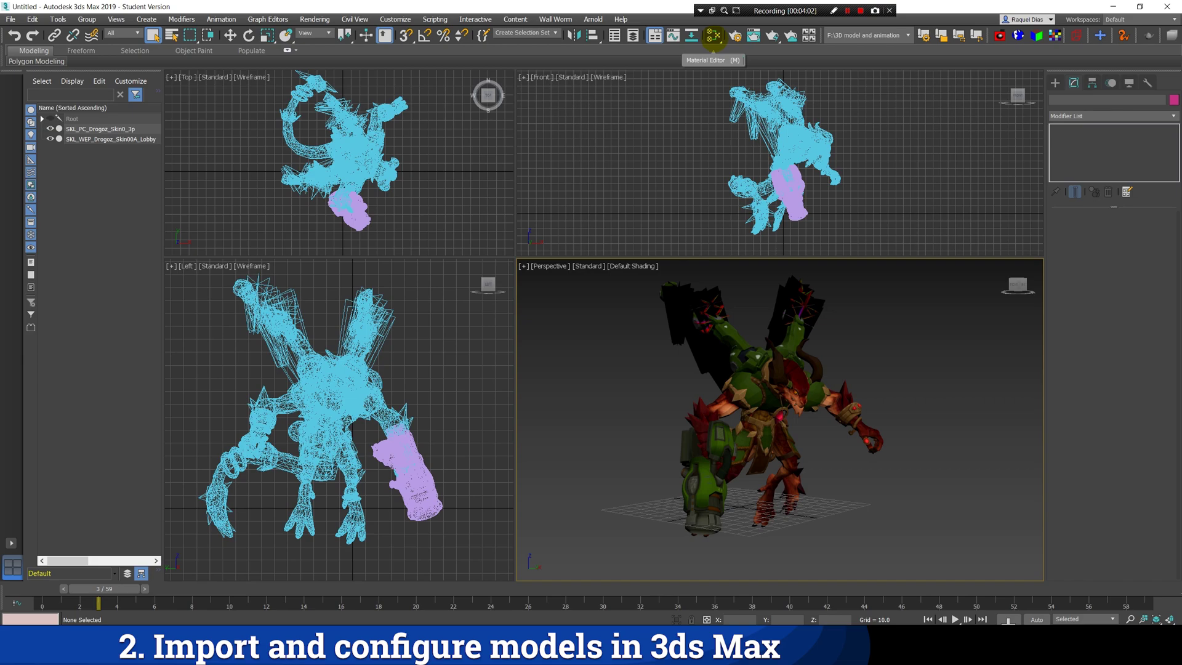
- Load the Drogoz multi/sub material into the Slate Material Editor node view
{"action": "left_click", "coordinate": [714, 35]}
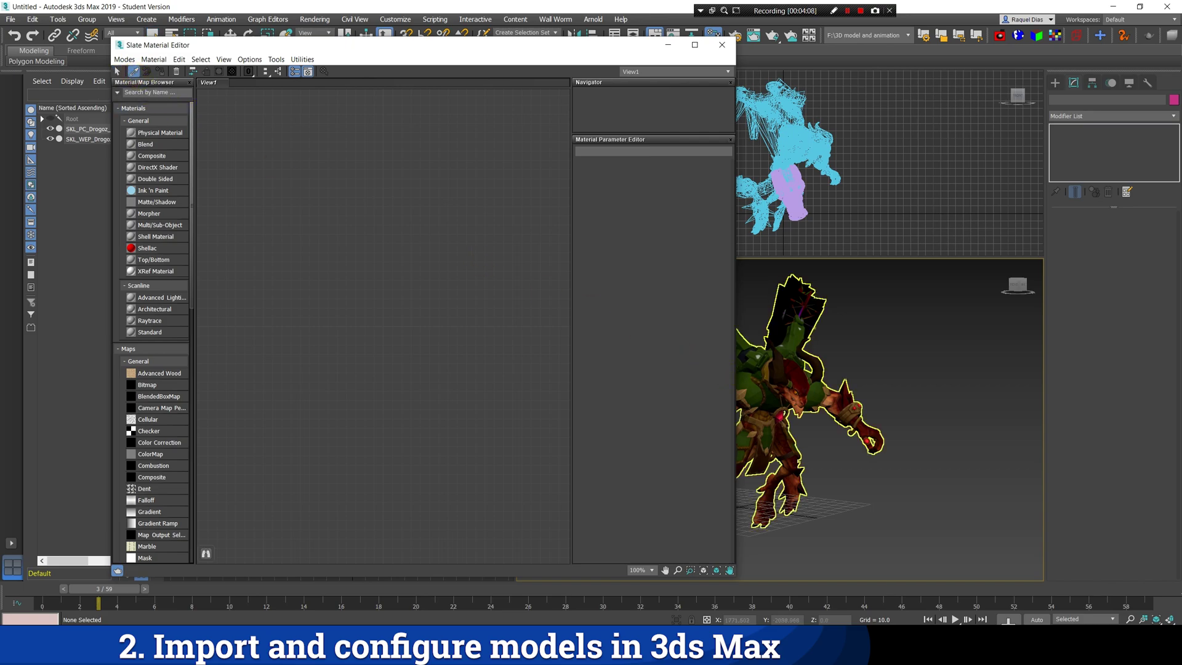
{"action": "left_click", "coordinate": [785, 376]}
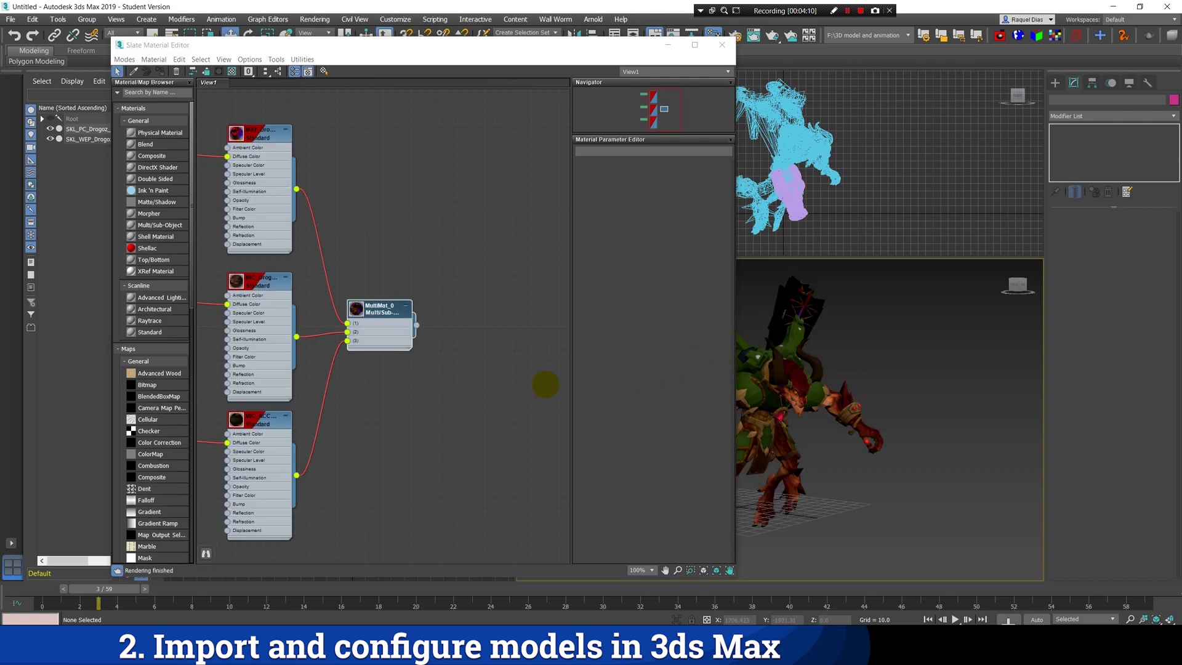
{"action": "scroll", "coordinate": [345, 412], "scroll_direction": "down", "scroll_amount": 2}
{"action": "scroll", "coordinate": [500, 422], "scroll_direction": "up", "scroll_amount": 1}
{"action": "middle_click_drag", "start_coordinate": [501, 422], "coordinate": [520, 401]}
{"action": "scroll", "coordinate": [455, 415], "scroll_direction": "up", "scroll_amount": 2}
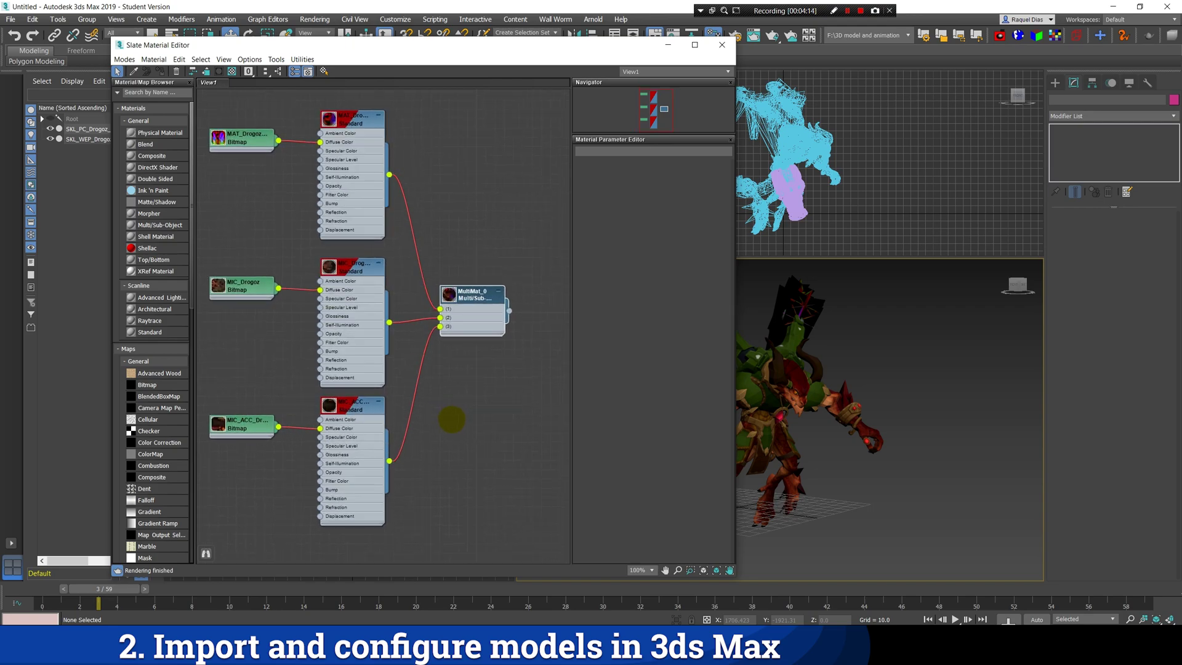
- Inspect the file paths of the MAT_DrogozWings_A, MIC_Drogoz body and head accessory bitmaps
{"action": "left_click", "coordinate": [232, 128]}
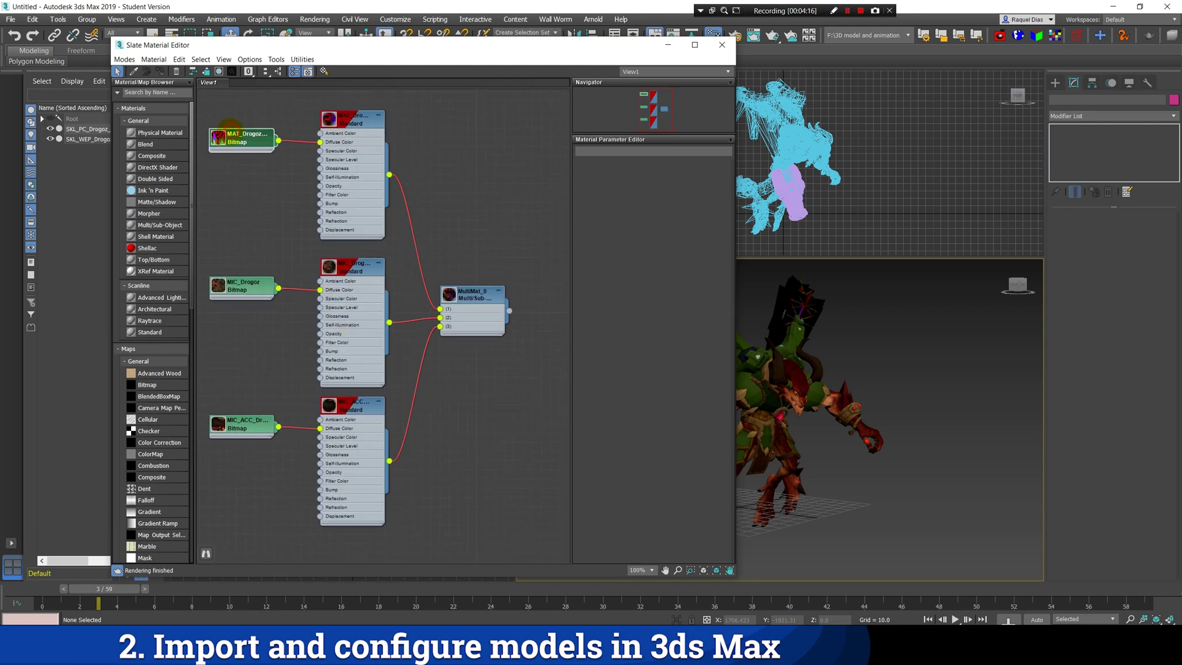
{"action": "double_click", "coordinate": [231, 131]}
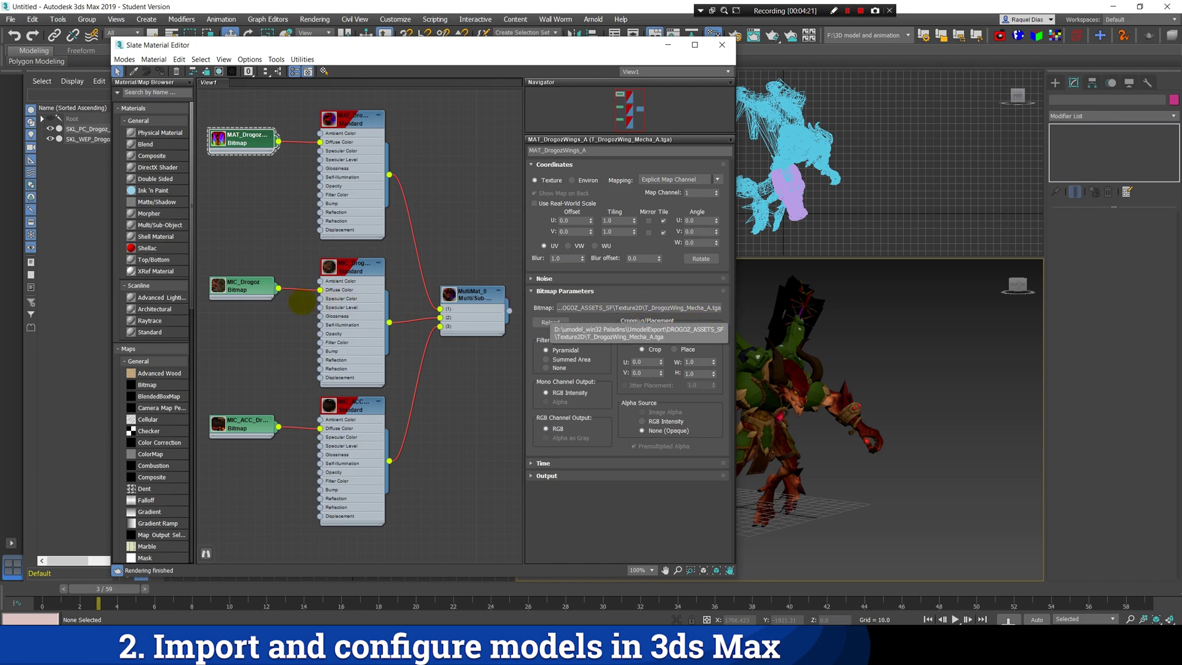
{"action": "double_click", "coordinate": [243, 286]}
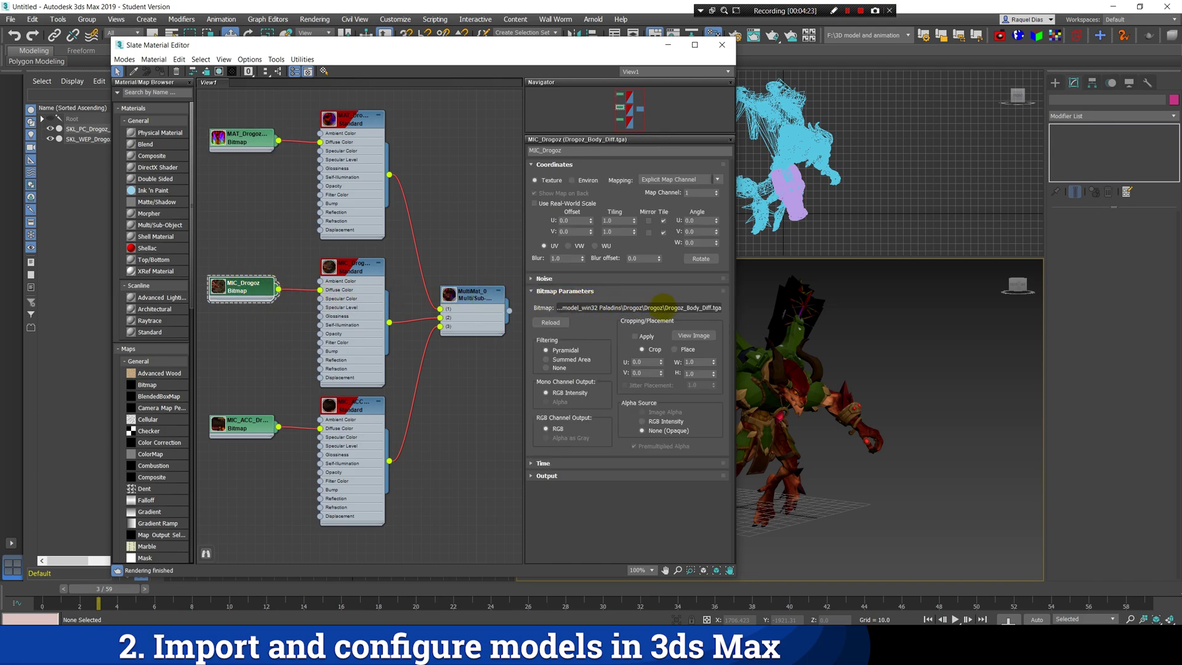
{"action": "double_click", "coordinate": [245, 423]}
- Load the Drogoz MDL into the shot, orbit the viewport, and expand its Body controls
{"action": "double_click", "coordinate": [519, 333]}
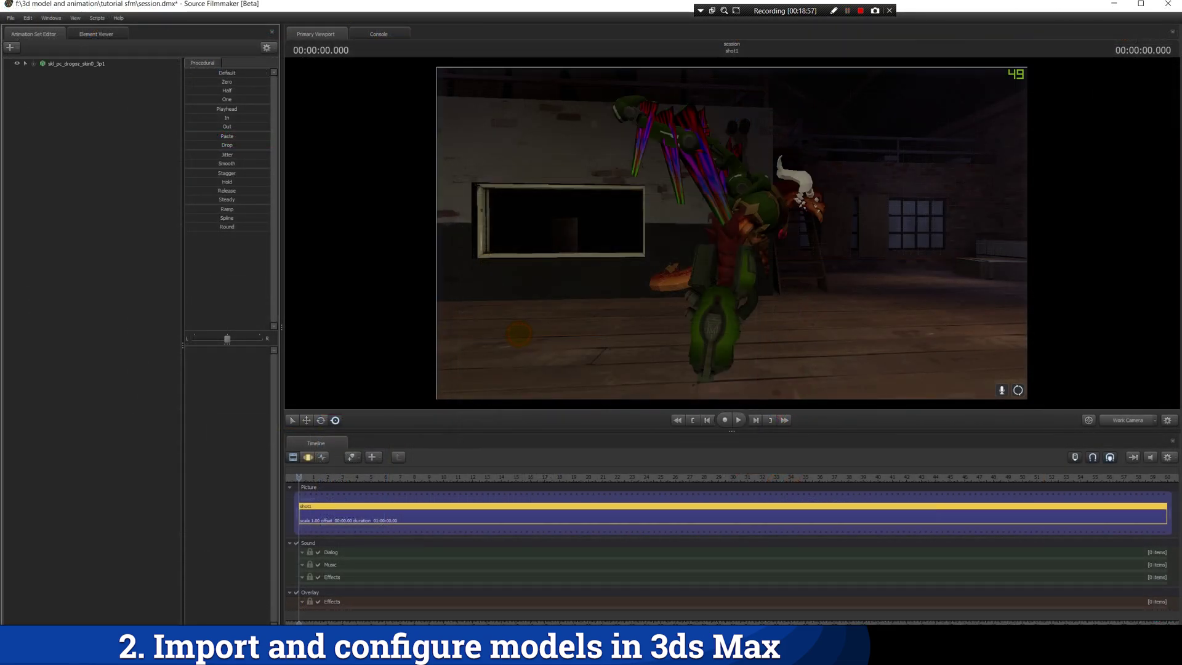
{"action": "left_click_drag", "start_coordinate": [731, 233], "coordinate": [759, 238]}
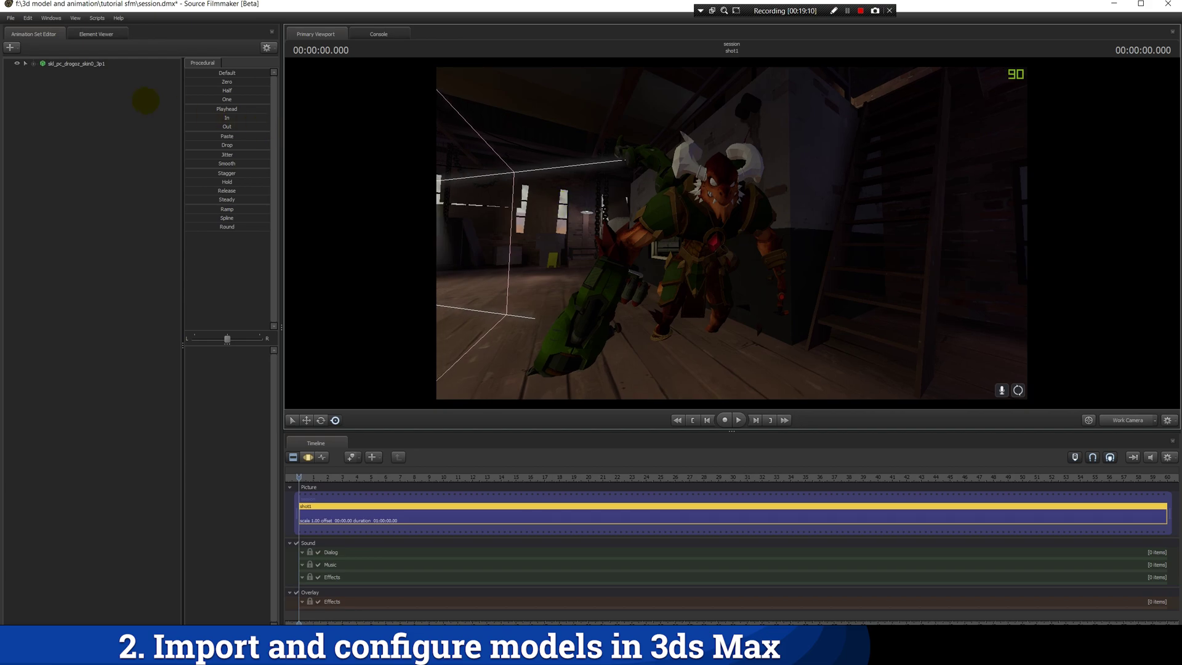
{"action": "left_click", "coordinate": [25, 63]}
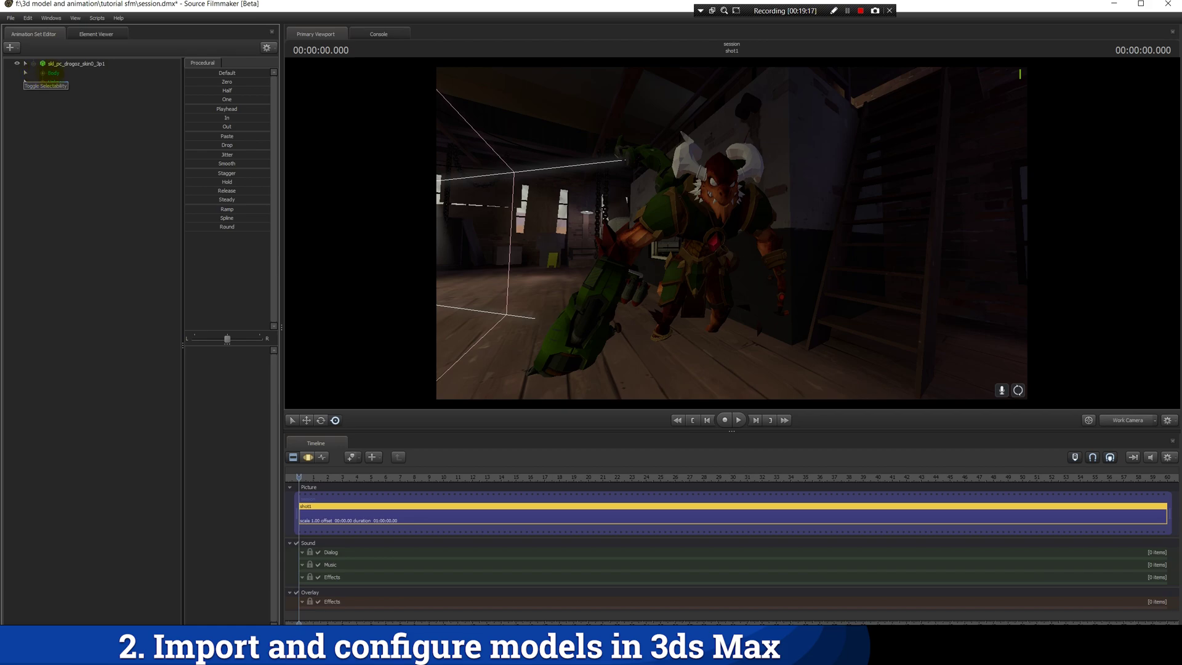
{"action": "left_click", "coordinate": [52, 74]}
{"action": "left_click", "coordinate": [41, 73]}
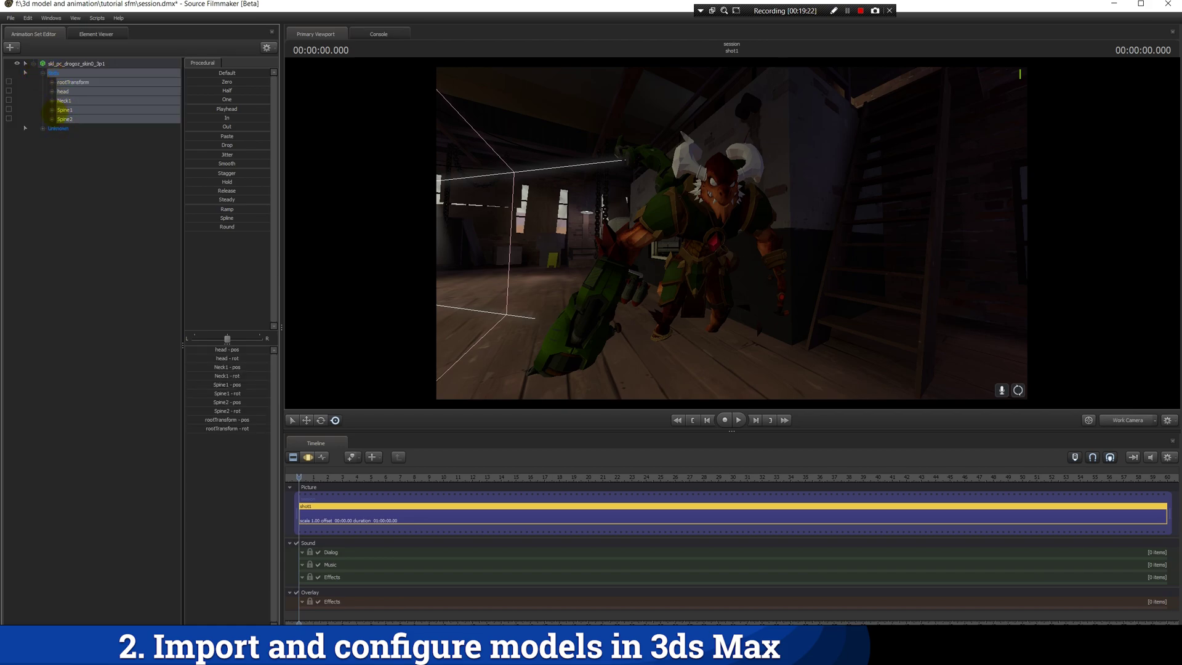
{"action": "left_click", "coordinate": [41, 128]}
{"action": "left_click", "coordinate": [40, 128]}
{"action": "left_click", "coordinate": [39, 128]}
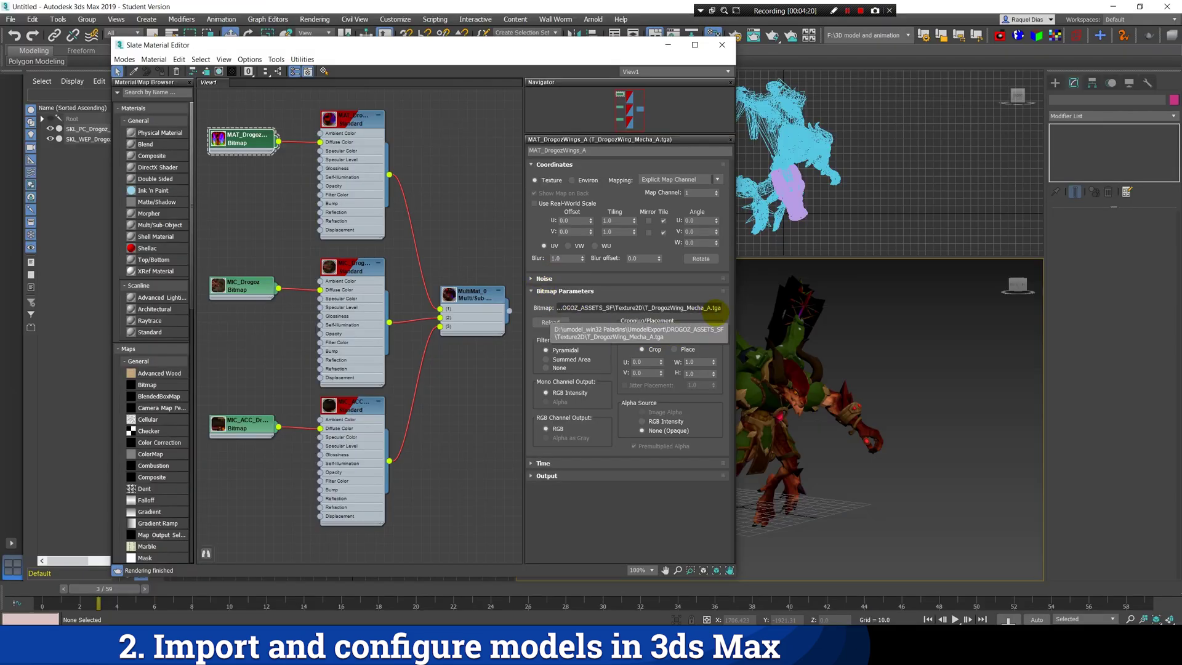
- Replace the head accessory bitmap with Drogoz_Head_Diff.tga
{"action": "double_click", "coordinate": [245, 287]}
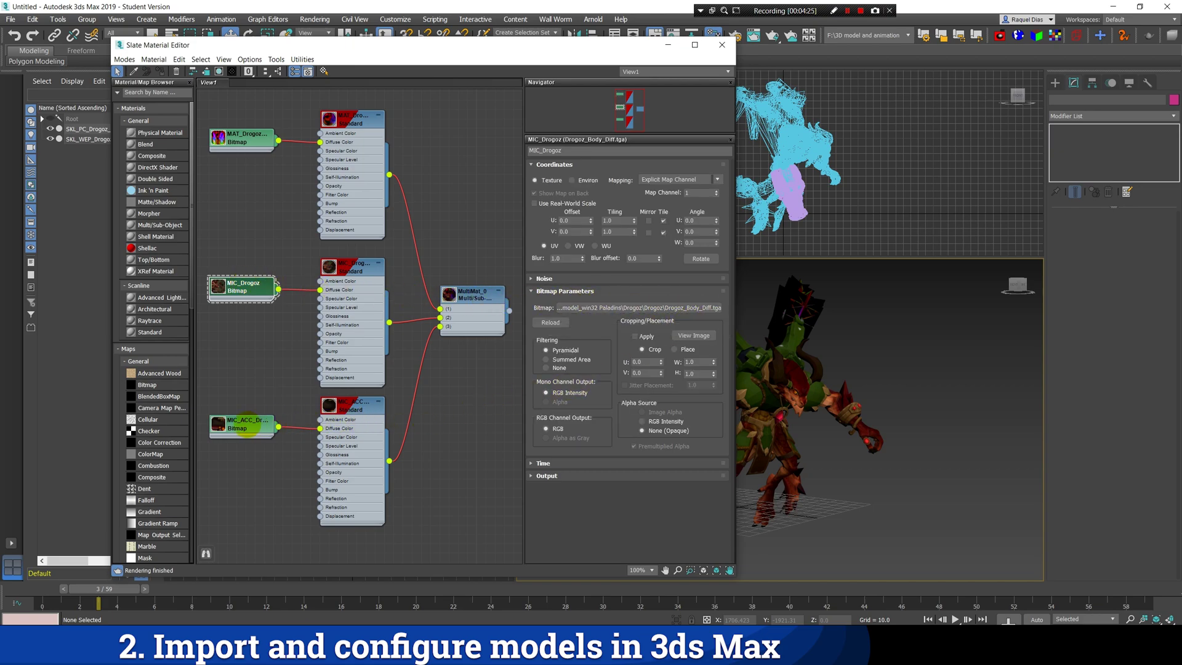
{"action": "double_click", "coordinate": [245, 425]}
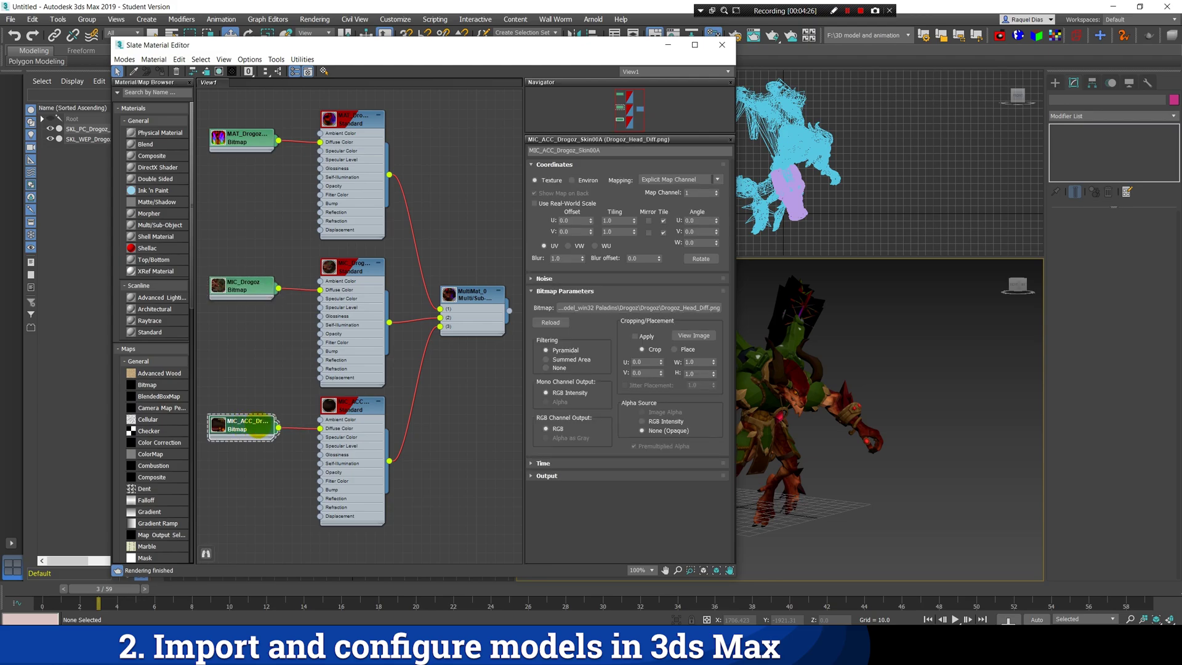
{"action": "left_click", "coordinate": [715, 308]}
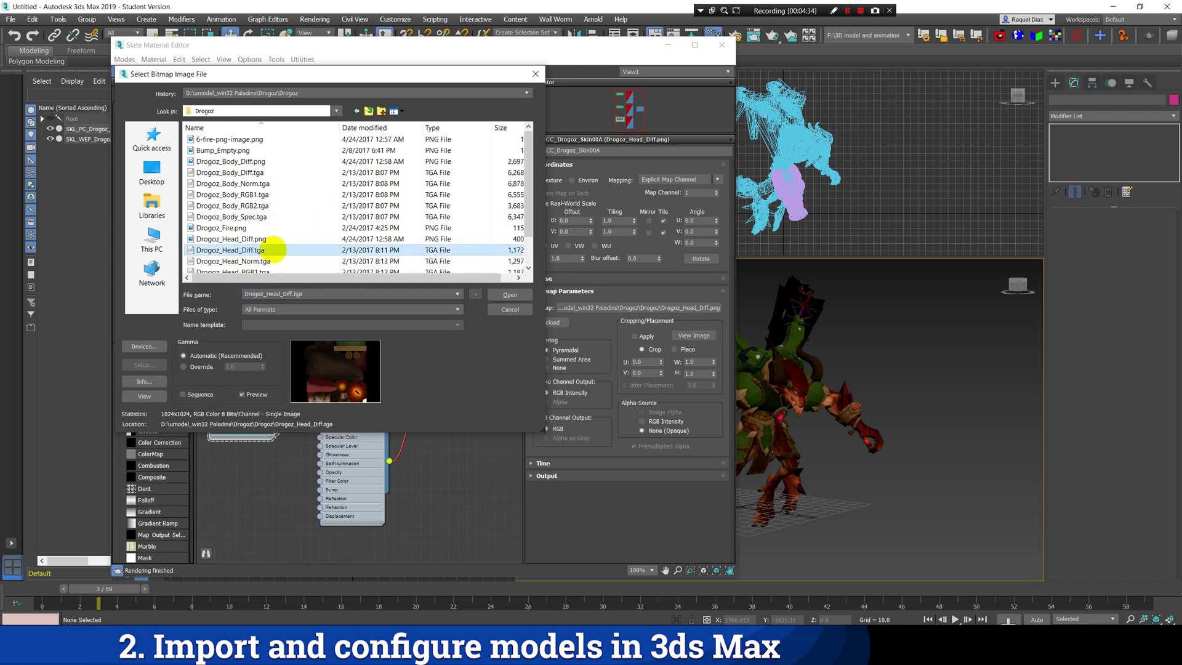
{"action": "double_click", "coordinate": [275, 249]}
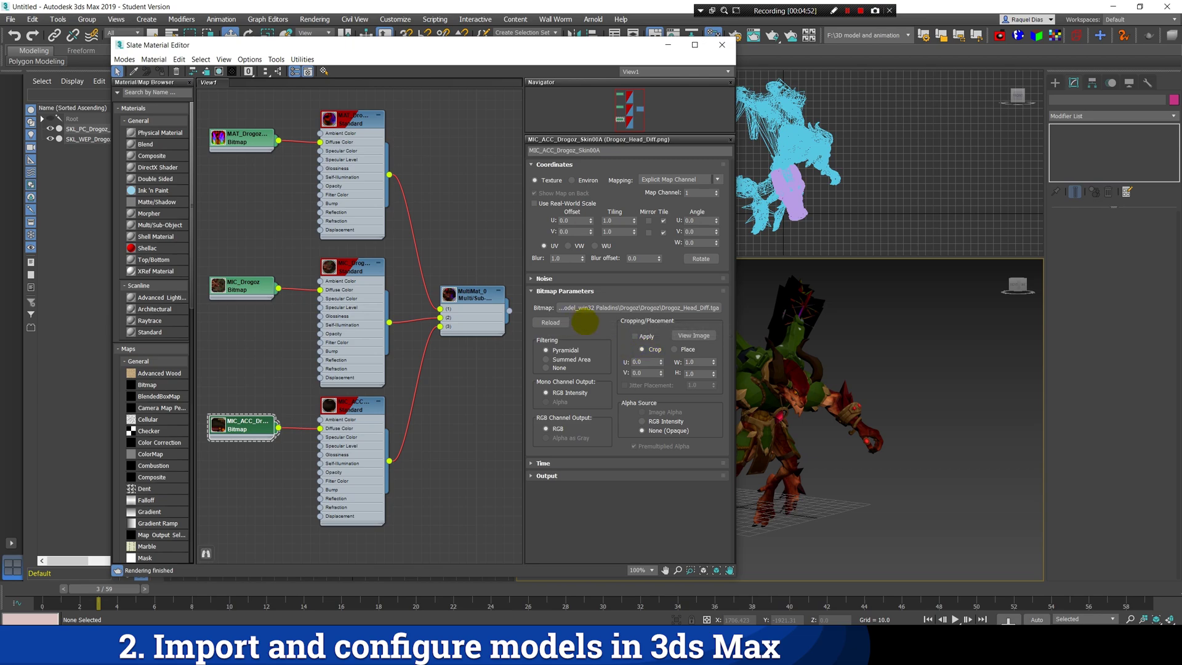
- Assign the MultiMat_0 multi-material to the selected Drogoz character
{"action": "left_click", "coordinate": [791, 380]}
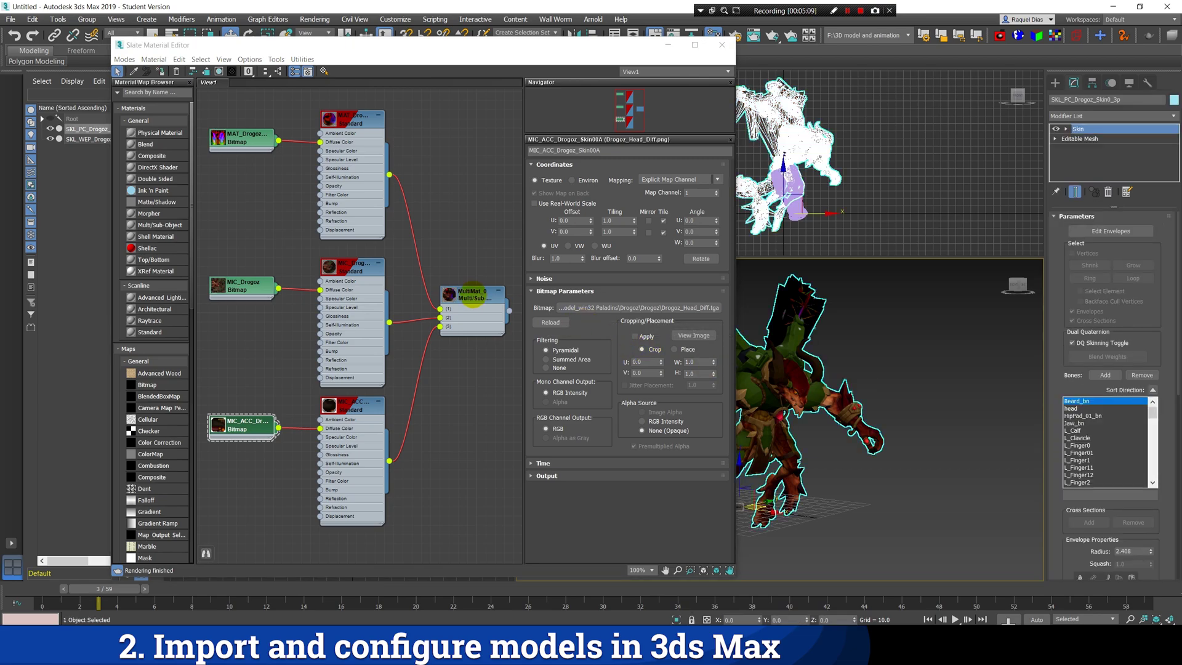
{"action": "double_click", "coordinate": [466, 289]}
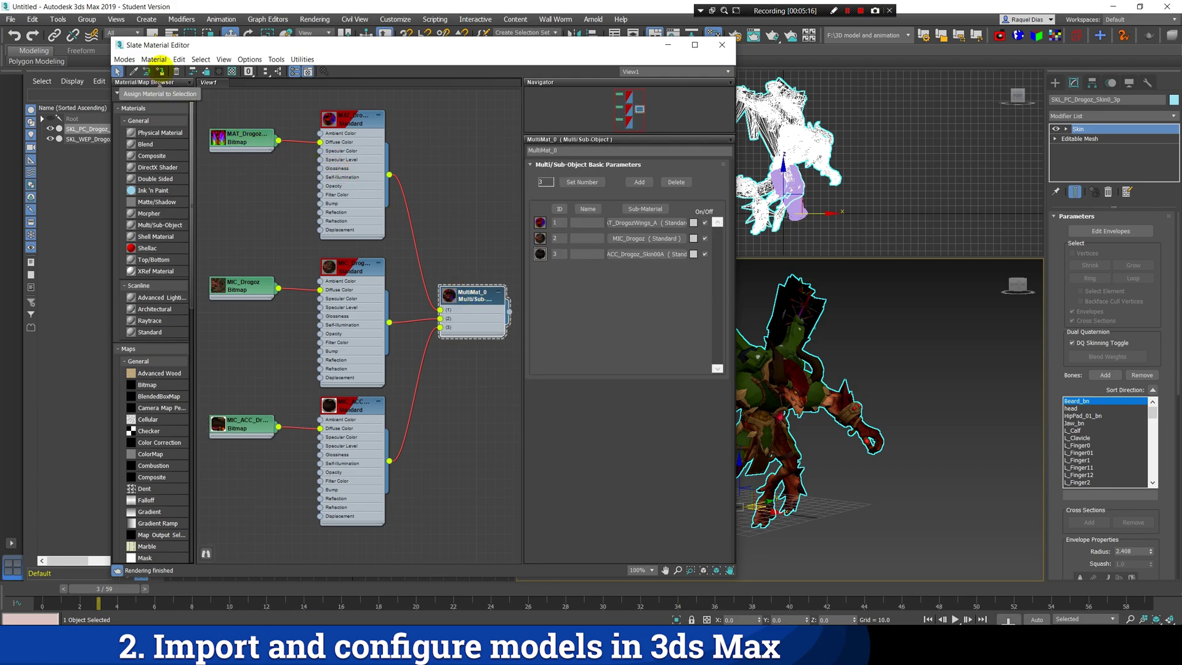
{"action": "left_click", "coordinate": [158, 66]}
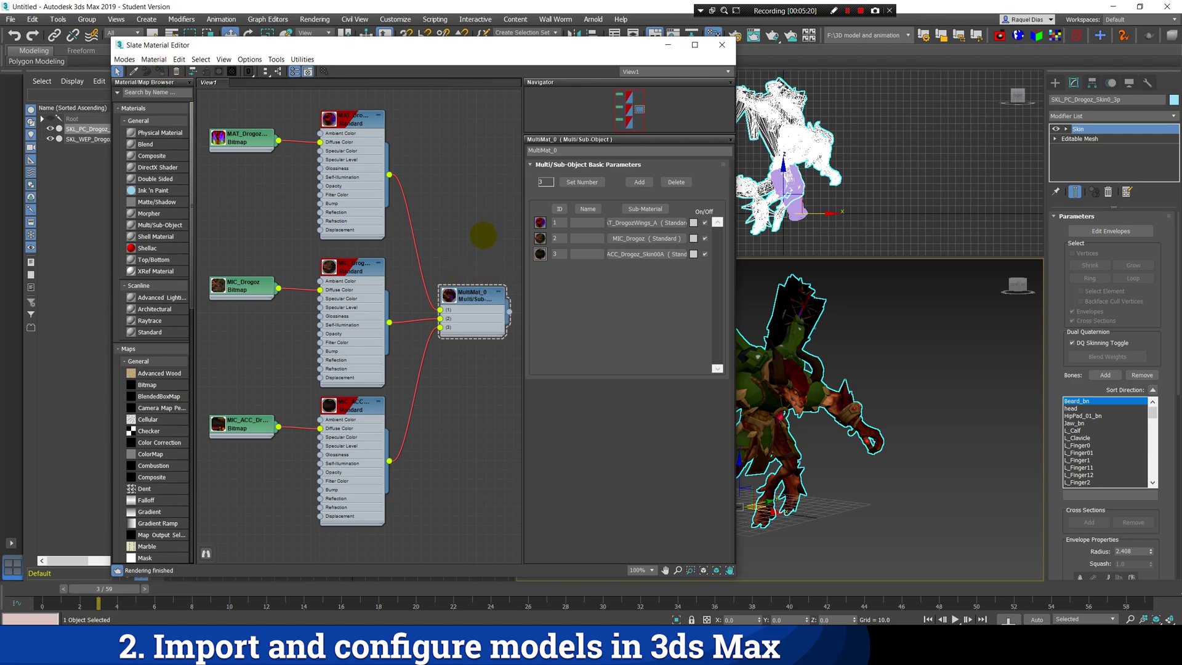
- Undo the accidental node deletion, recheck the head bitmap, then close the Slate editor and deselect
{"action": "key", "text": "ctrl+a"}
{"action": "key", "text": "Delete"}
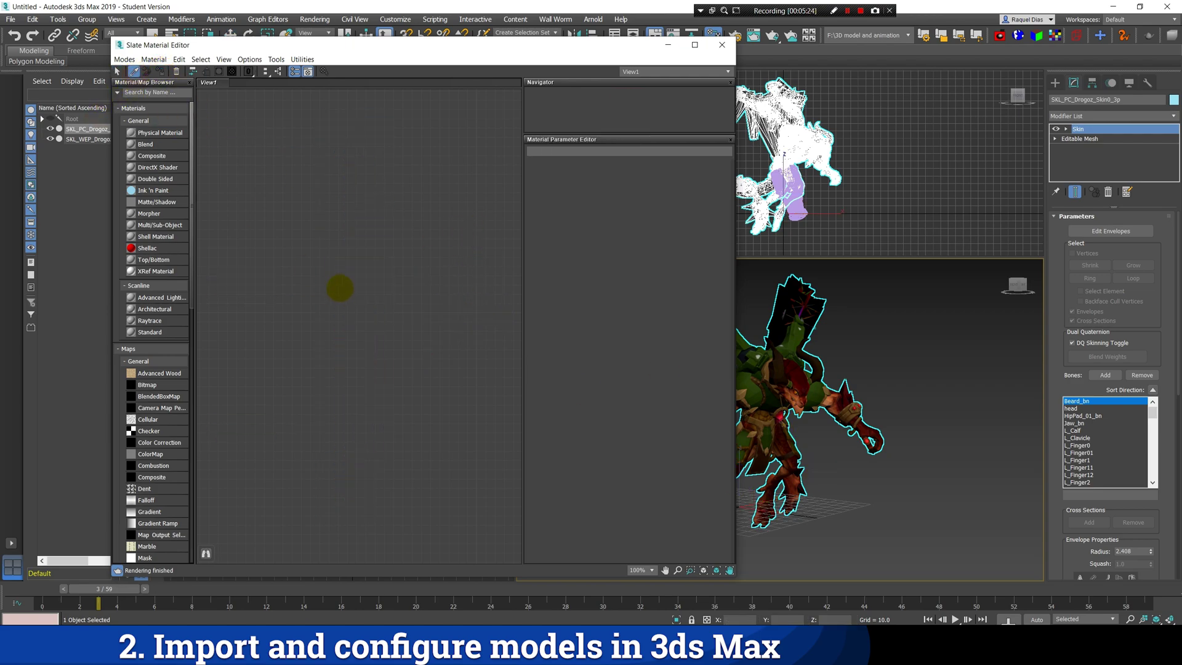
{"action": "key", "text": "ctrl+z"}
{"action": "middle_click_drag", "start_coordinate": [342, 417], "coordinate": [439, 415]}
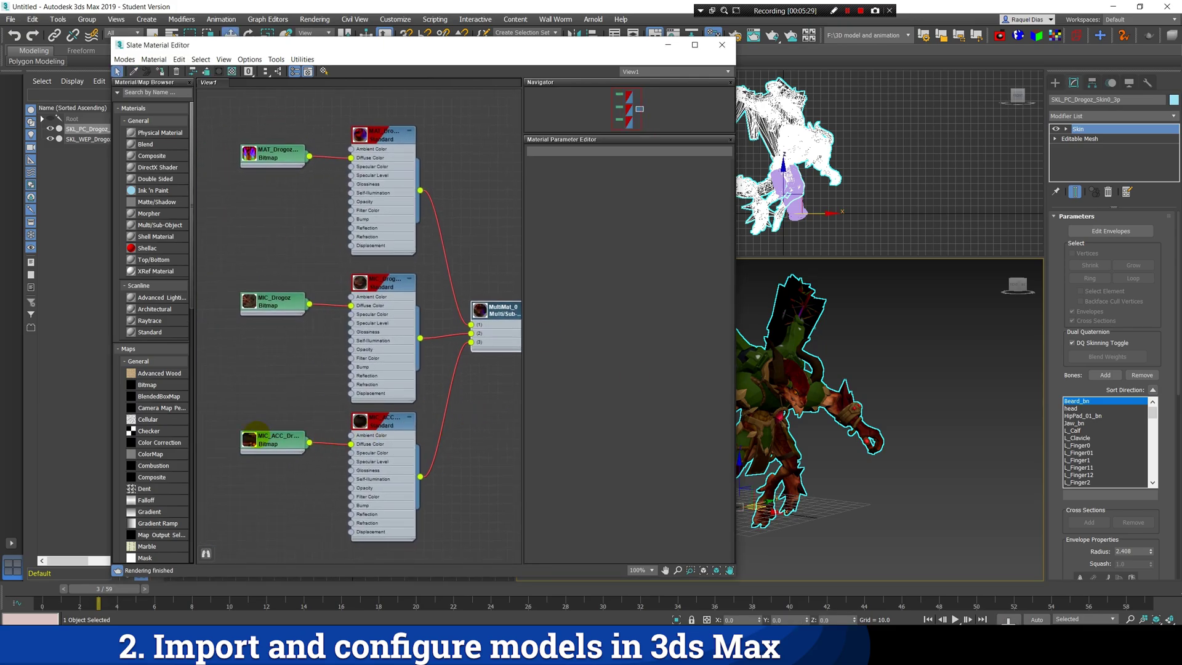
{"action": "double_click", "coordinate": [274, 440]}
{"action": "left_click", "coordinate": [722, 45]}
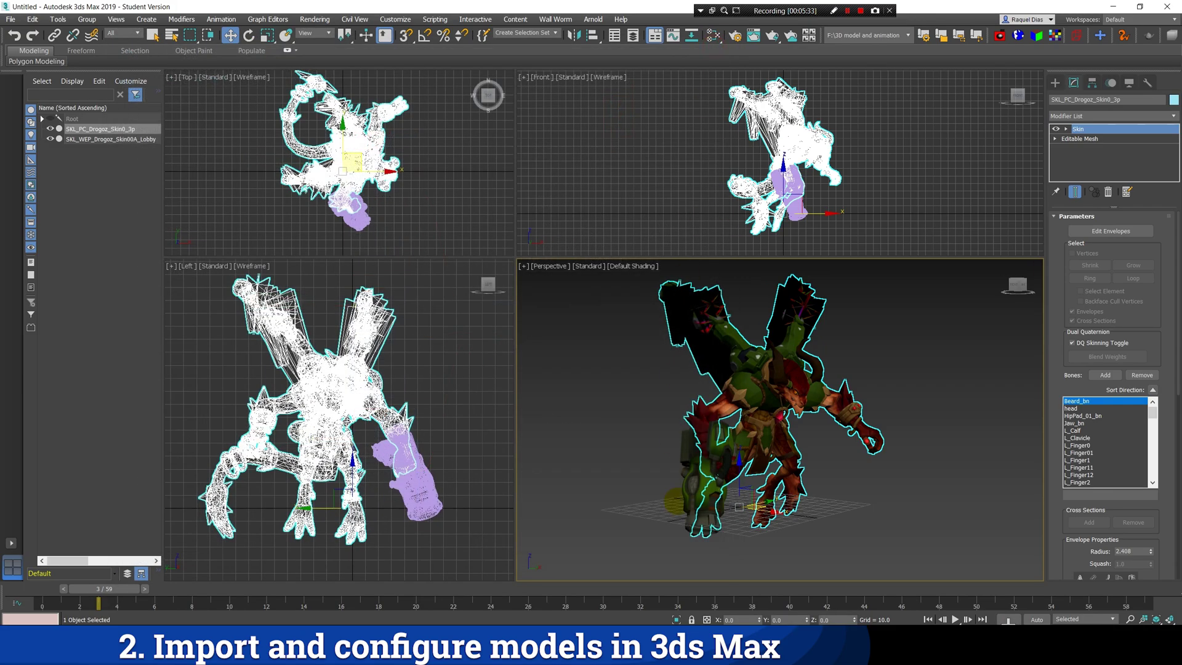
{"action": "left_click", "coordinate": [541, 427]}
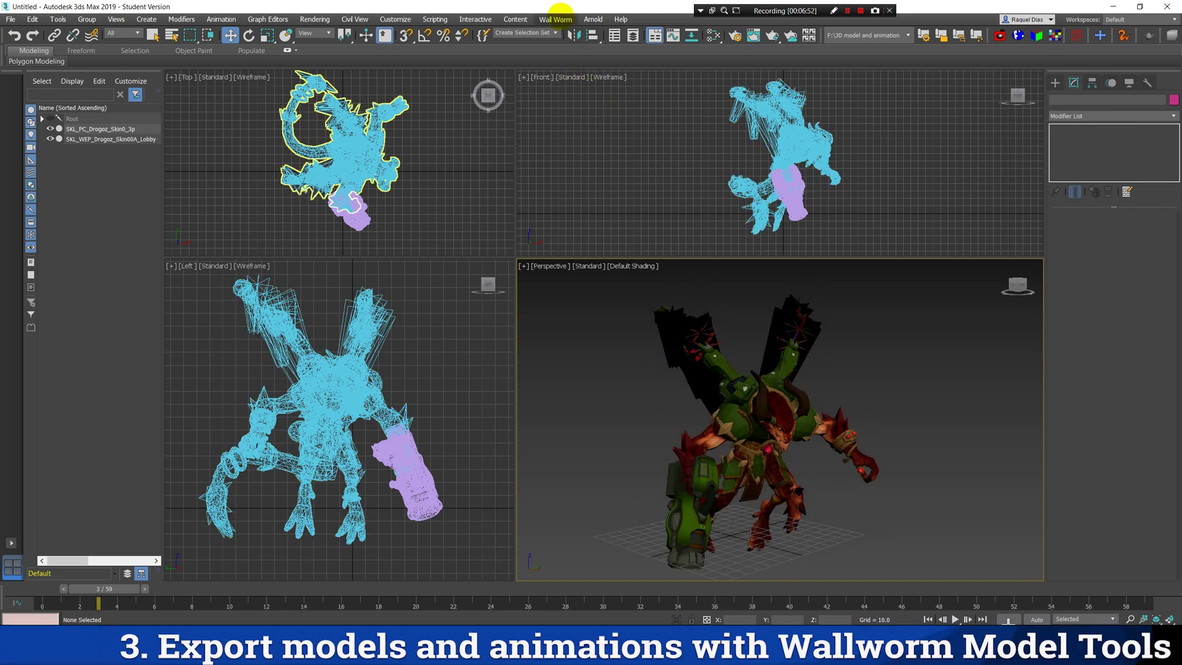
- Launch the Wall Worm Model Tools panel
{"action": "left_click", "coordinate": [556, 19]}
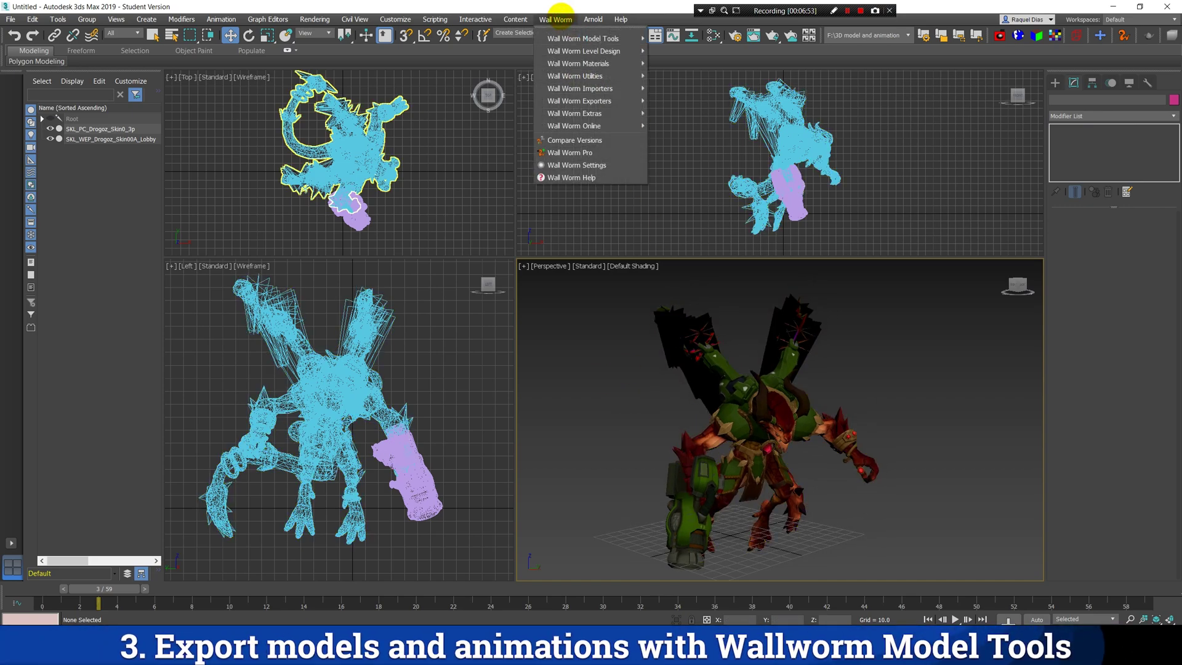
{"action": "mouse_move", "coordinate": [585, 38]}
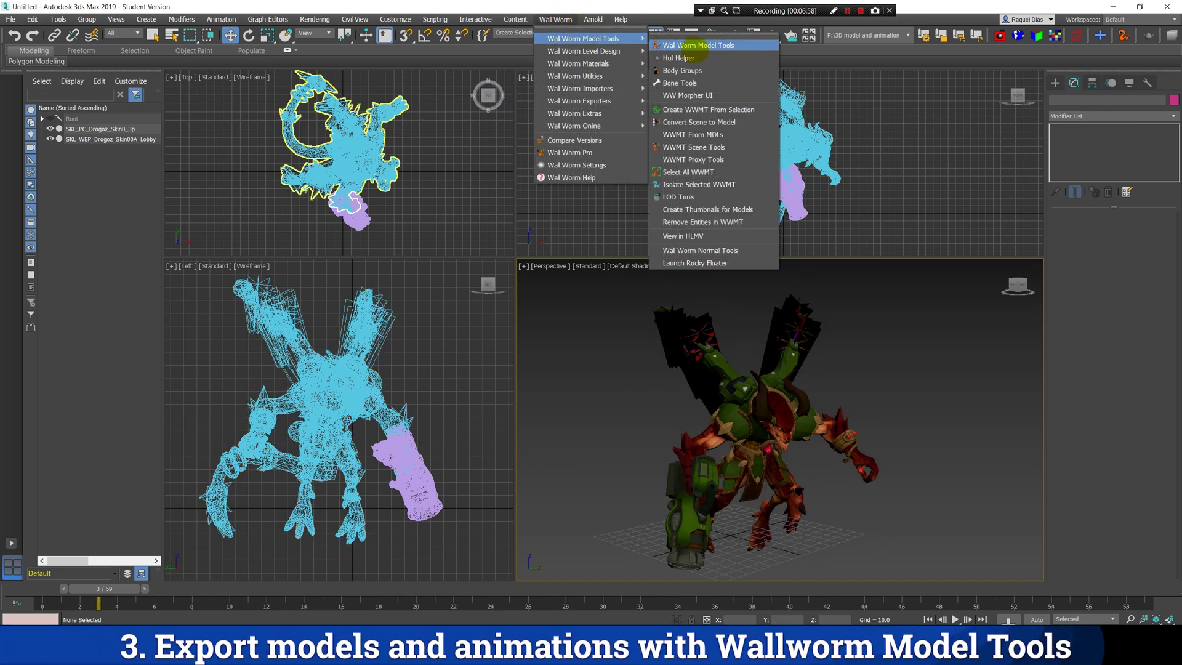
{"action": "left_click", "coordinate": [693, 45]}
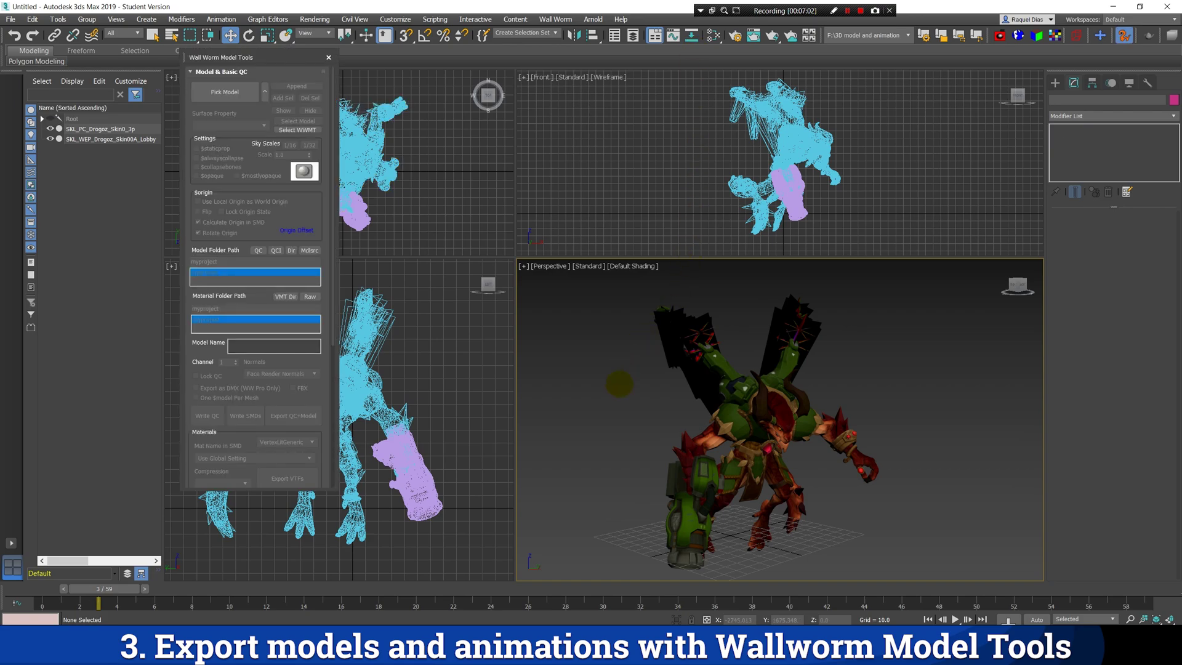
- Pick the Drogoz body as the export model, add the weapon mesh, and open Export VTFs
{"action": "left_click", "coordinate": [225, 93]}
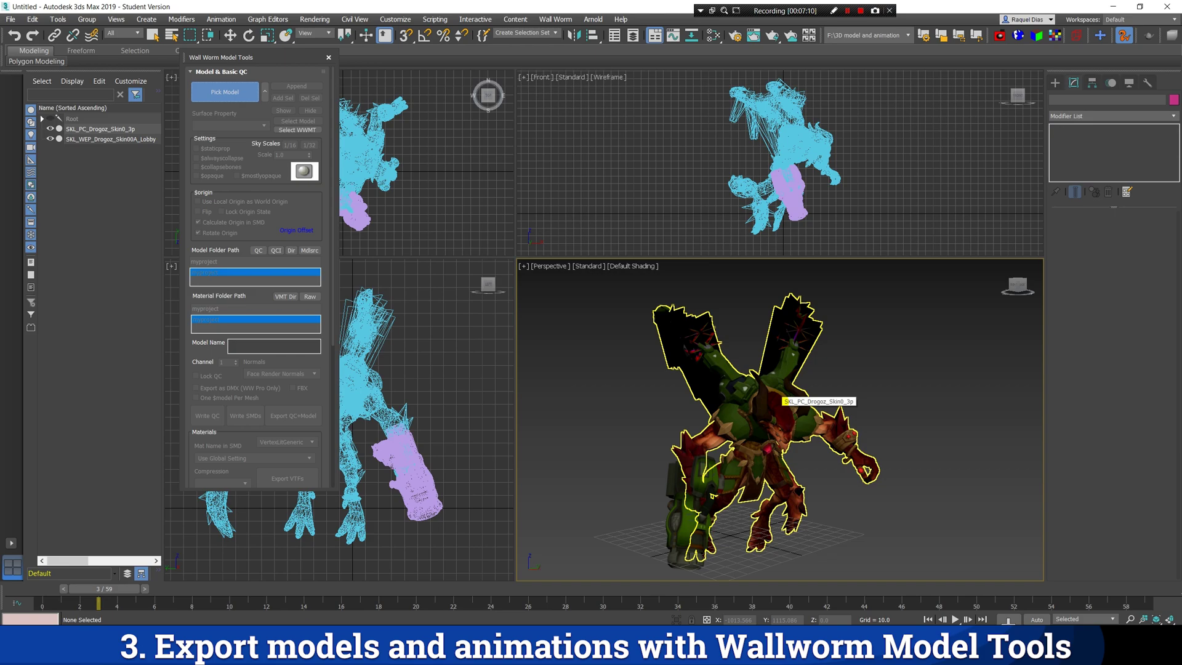
{"action": "left_click", "coordinate": [778, 400]}
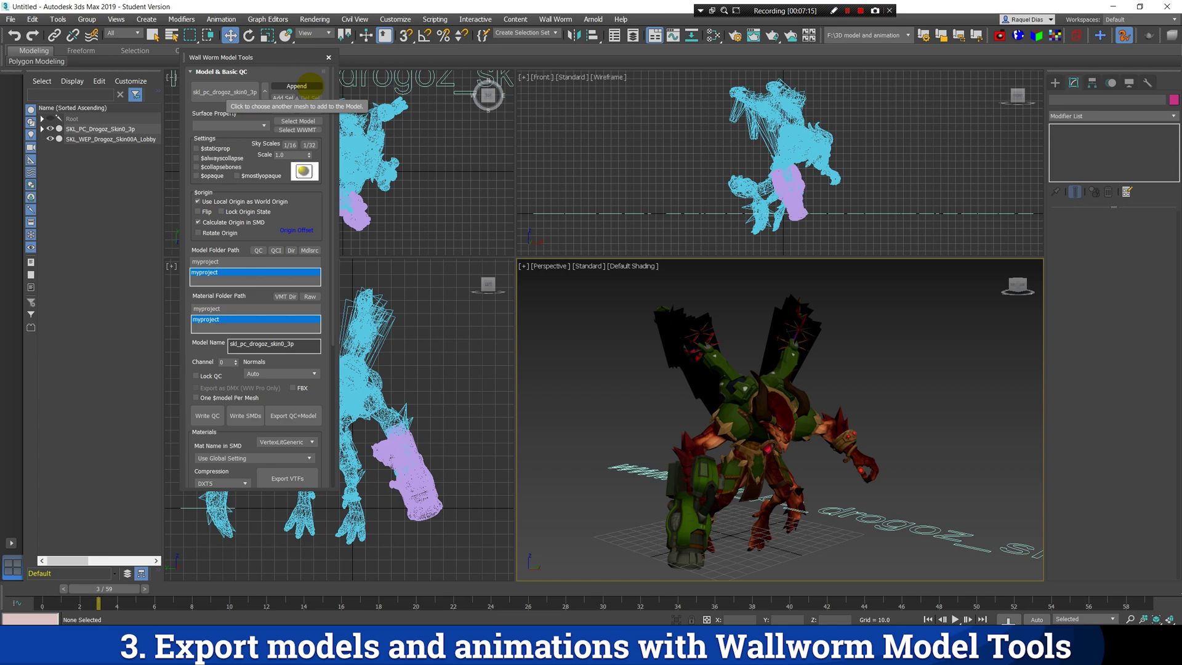
{"action": "left_click", "coordinate": [308, 86]}
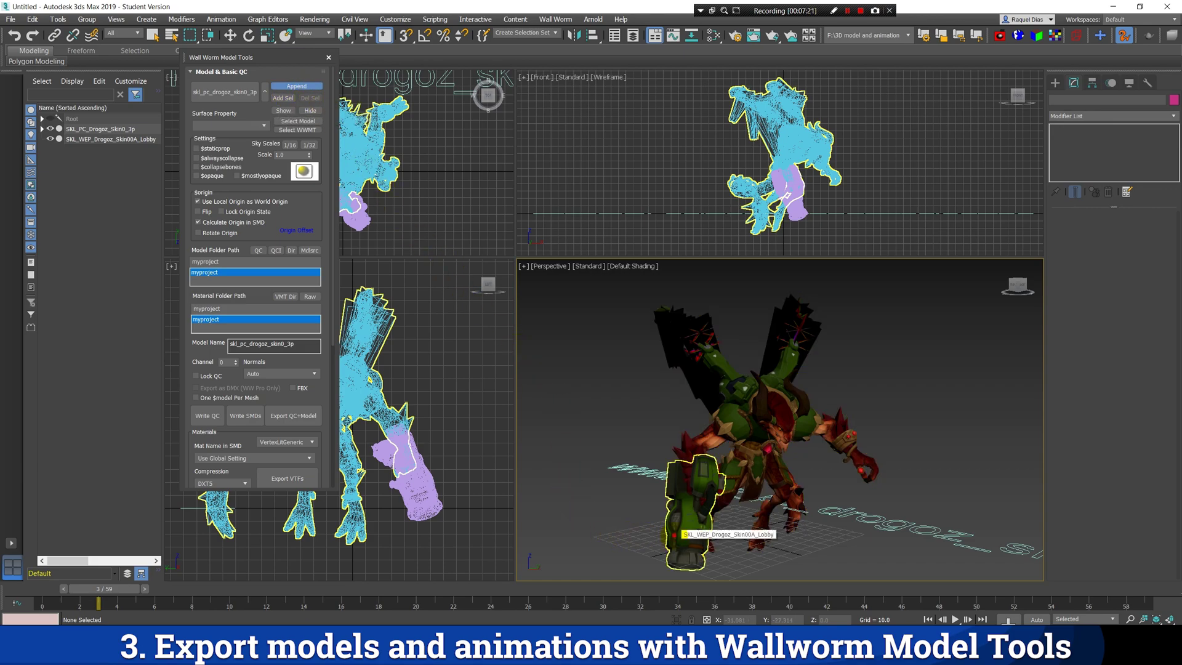
{"action": "left_click", "coordinate": [687, 493]}
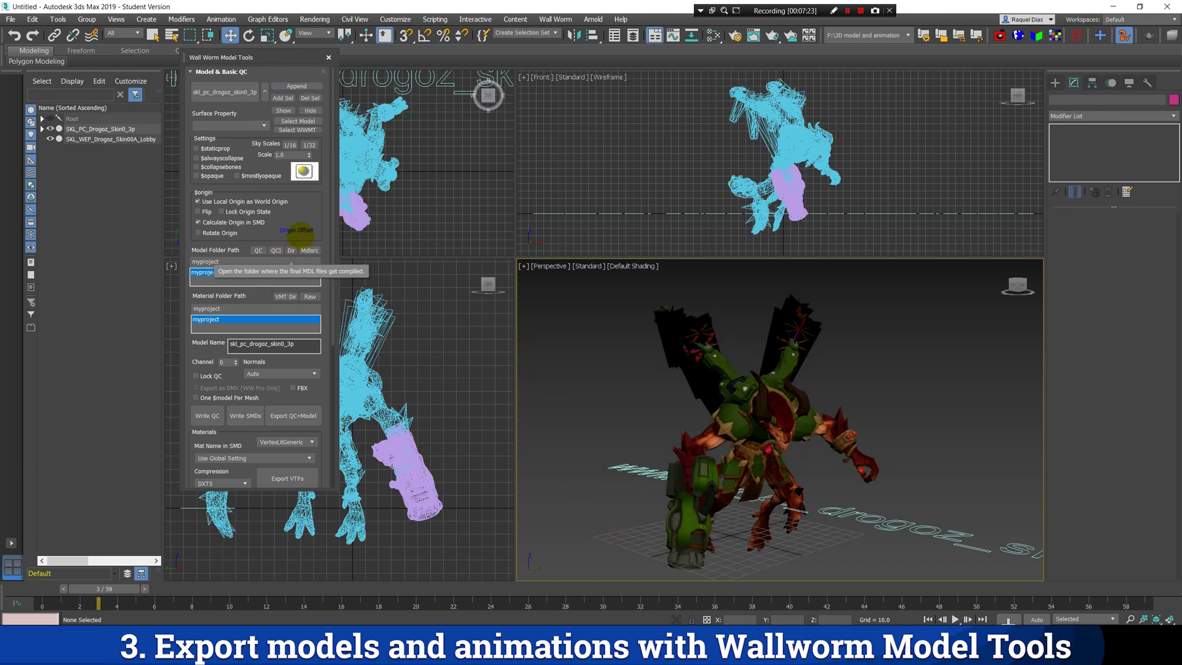
{"action": "left_click_drag", "start_coordinate": [322, 209], "coordinate": [294, 79]}
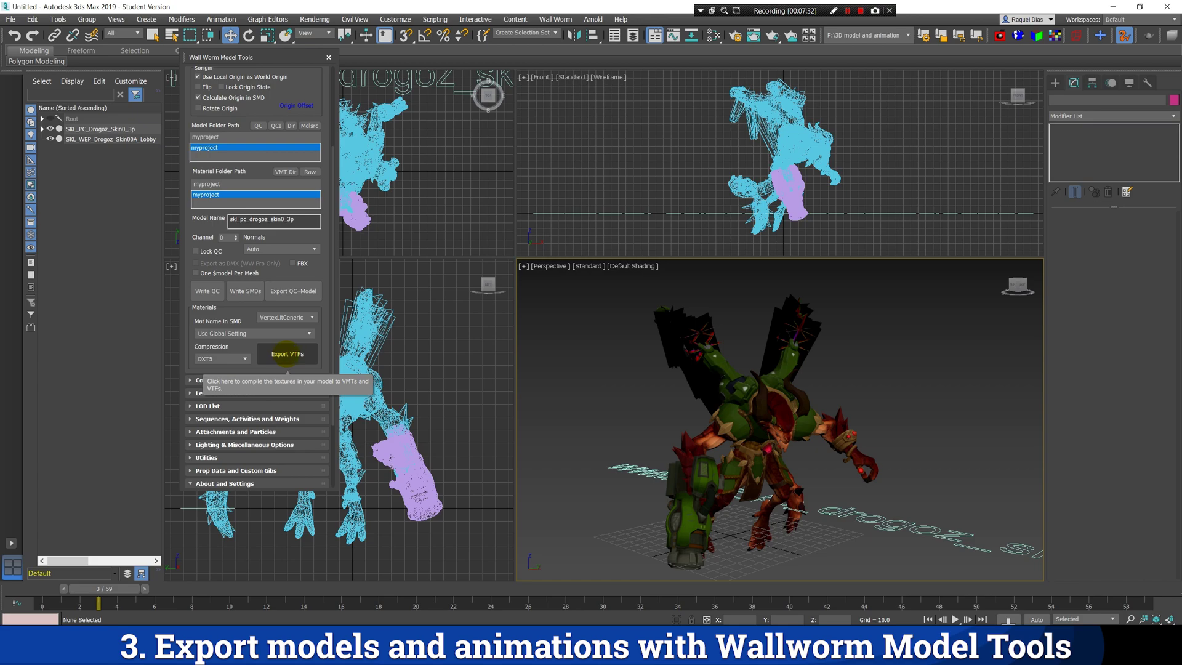
{"action": "left_click", "coordinate": [288, 353]}
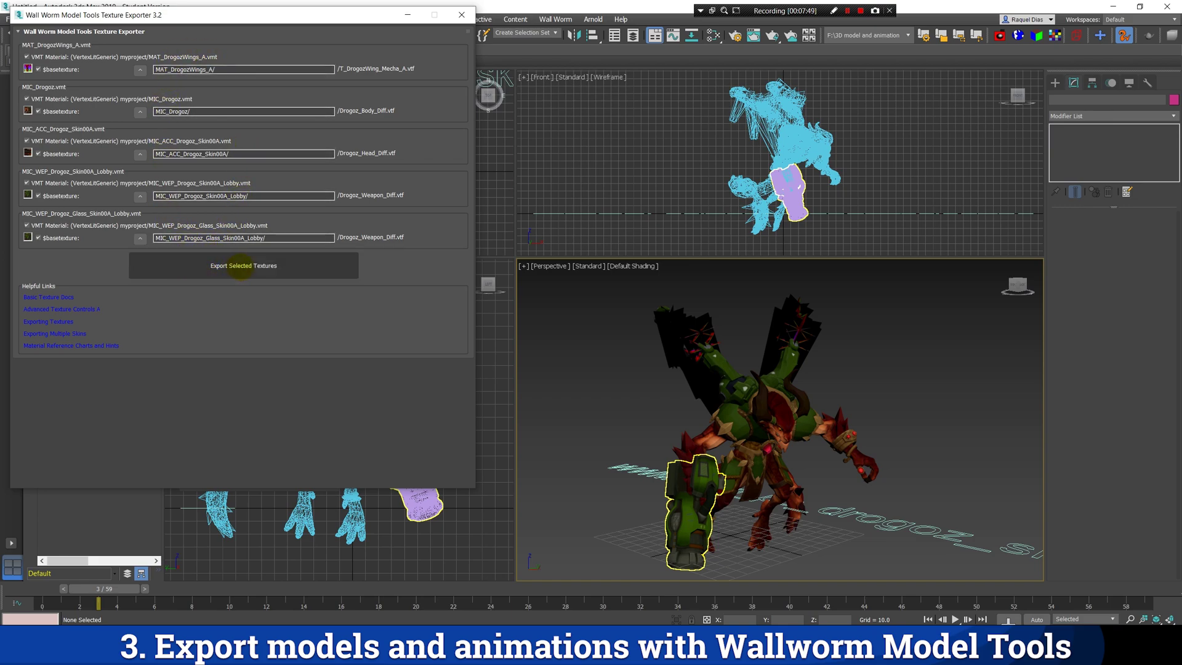
- Export the five Drogoz materials as VTFs, close each conversion console, and confirm Materials Exported
{"action": "left_click", "coordinate": [240, 266]}
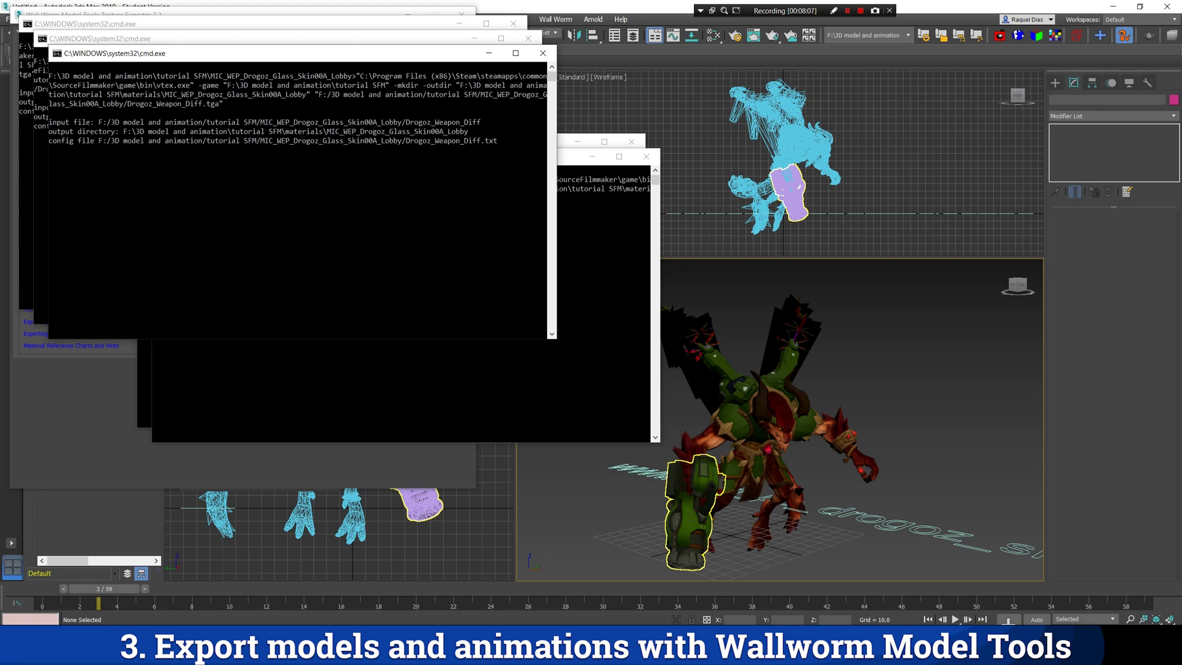
{"action": "left_click", "coordinate": [362, 186]}
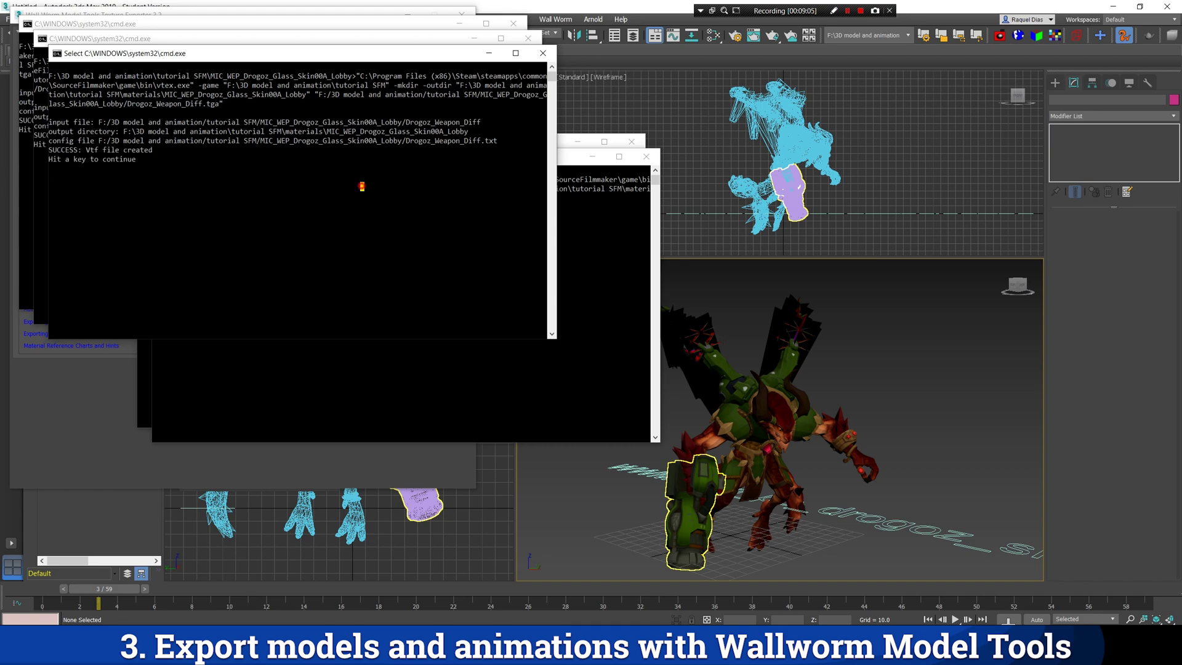
{"action": "key", "text": "Return"}
{"action": "key", "text": "Return"}
{"action": "left_click", "coordinate": [362, 186]}
{"action": "key", "text": "Return"}
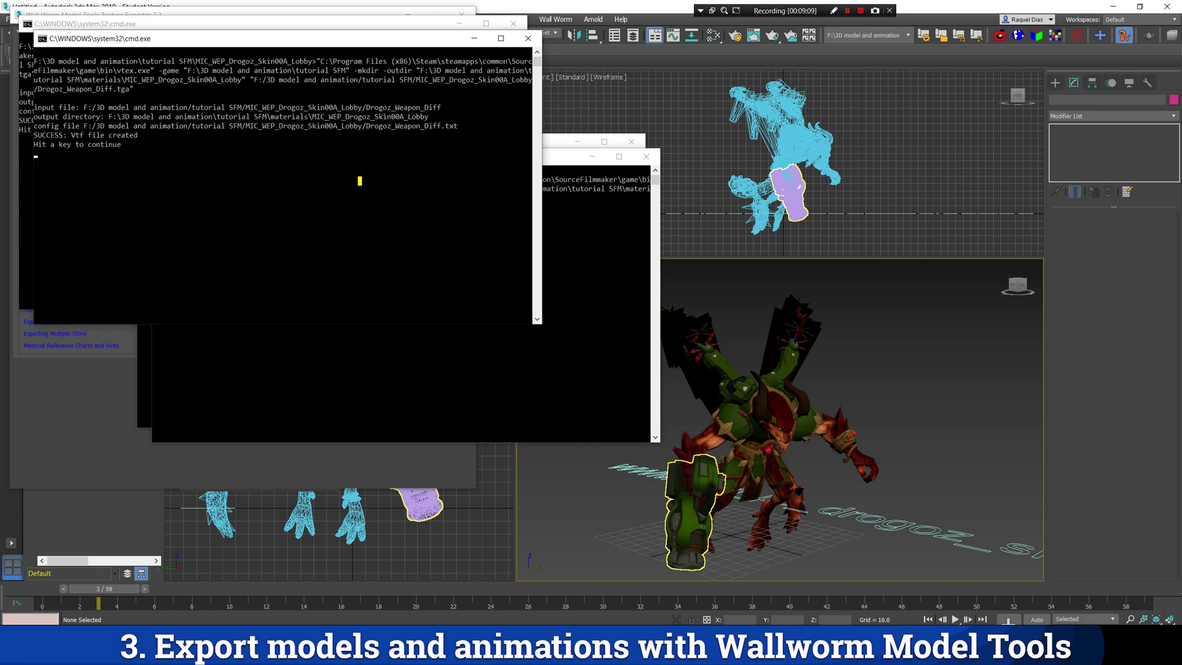
{"action": "key", "text": "Return"}
{"action": "left_click", "coordinate": [362, 185]}
{"action": "key", "text": "Return"}
{"action": "key", "text": "Return"}
{"action": "left_click", "coordinate": [421, 243]}
{"action": "key", "text": "Return"}
{"action": "key", "text": "Return"}
{"action": "left_click", "coordinate": [421, 243]}
{"action": "key", "text": "Return"}
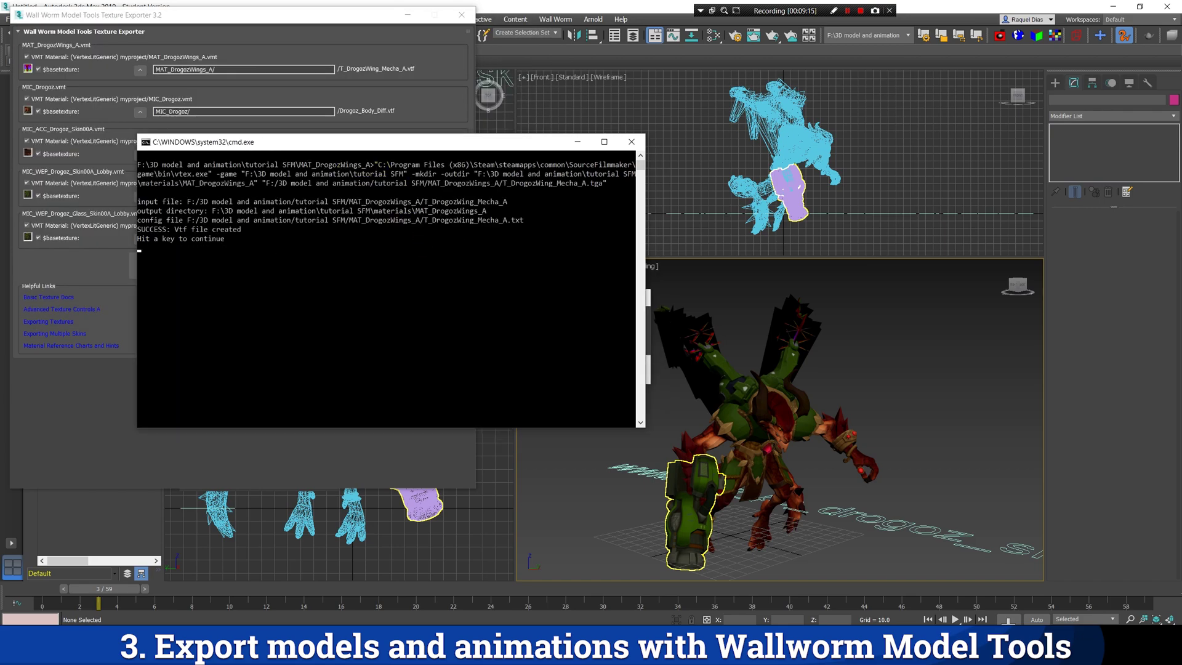
{"action": "key", "text": "Return"}
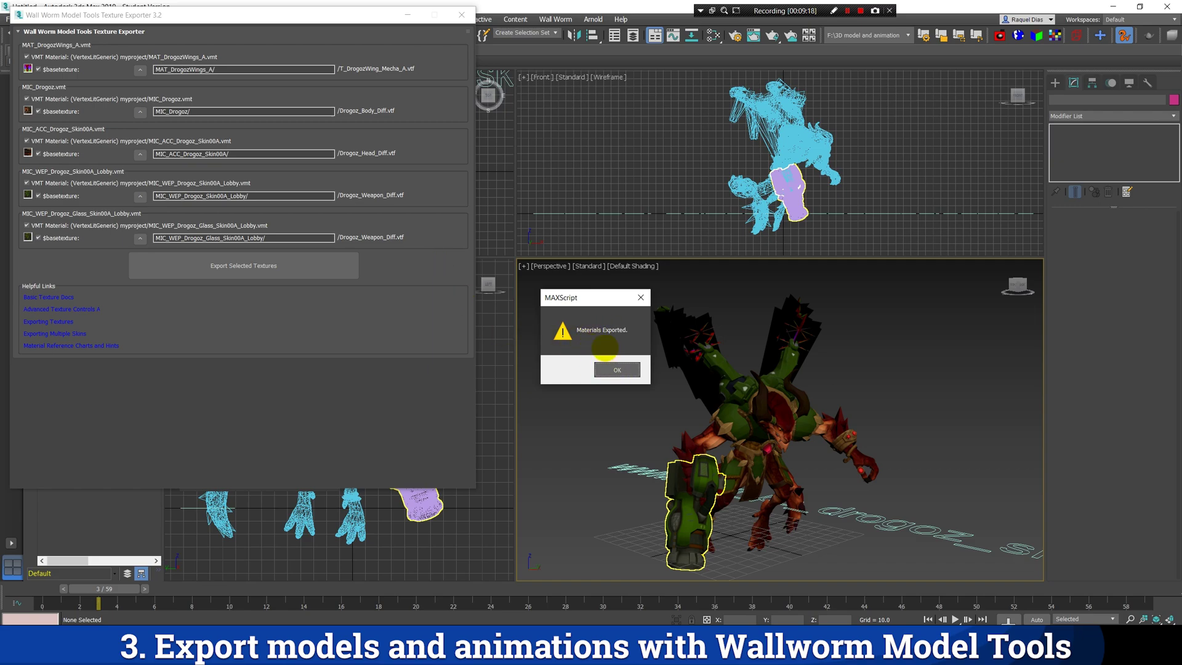
{"action": "left_click", "coordinate": [606, 373]}
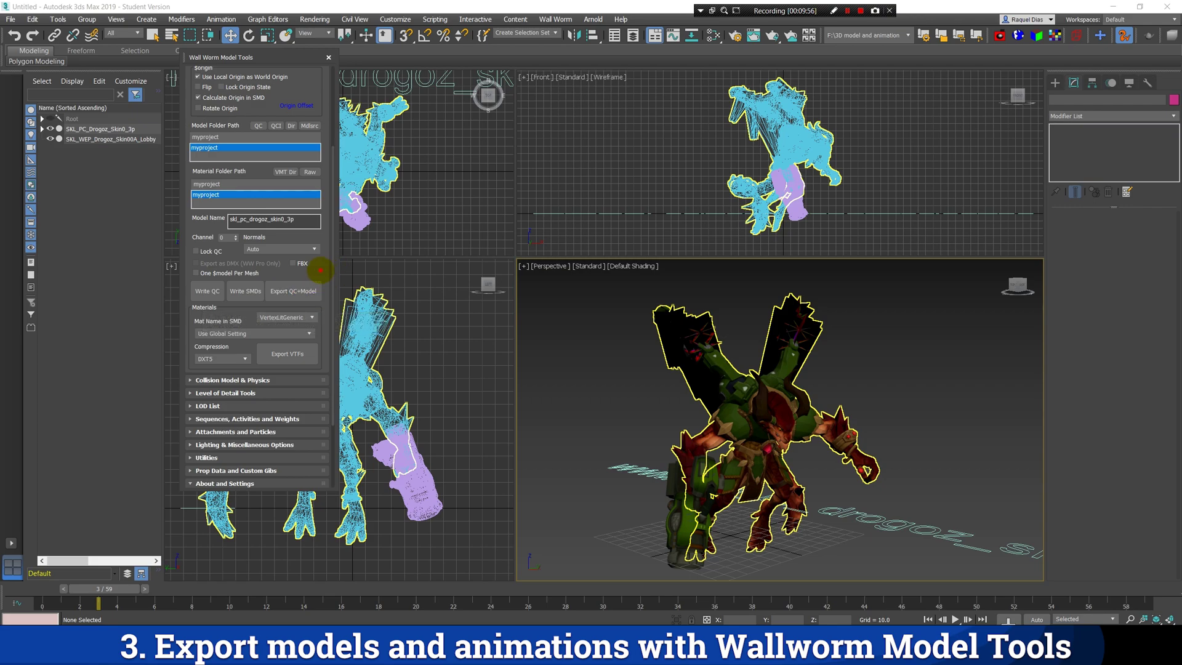
- Expand Sequences, Activities and Weights in Model Tools and uncheck Use Idle Sequence
{"action": "scroll", "coordinate": [327, 256], "scroll_direction": "down", "scroll_amount": 1}
{"action": "scroll", "coordinate": [328, 256], "scroll_direction": "down", "scroll_amount": 2}
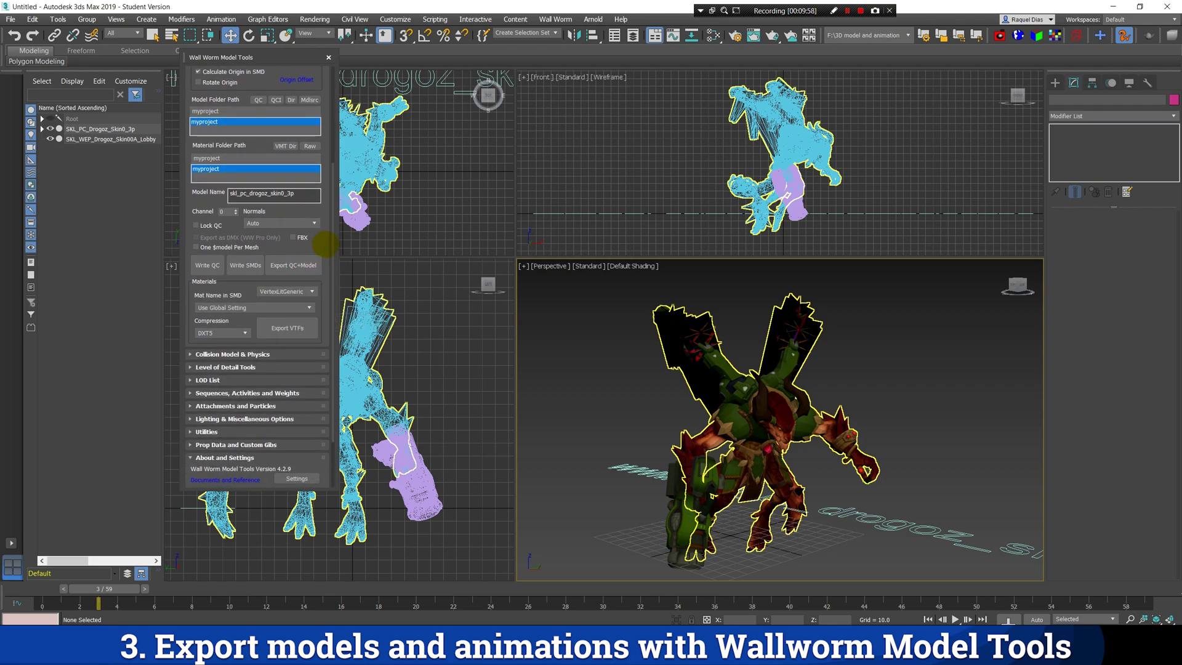
{"action": "scroll", "coordinate": [327, 233], "scroll_direction": "down", "scroll_amount": 1}
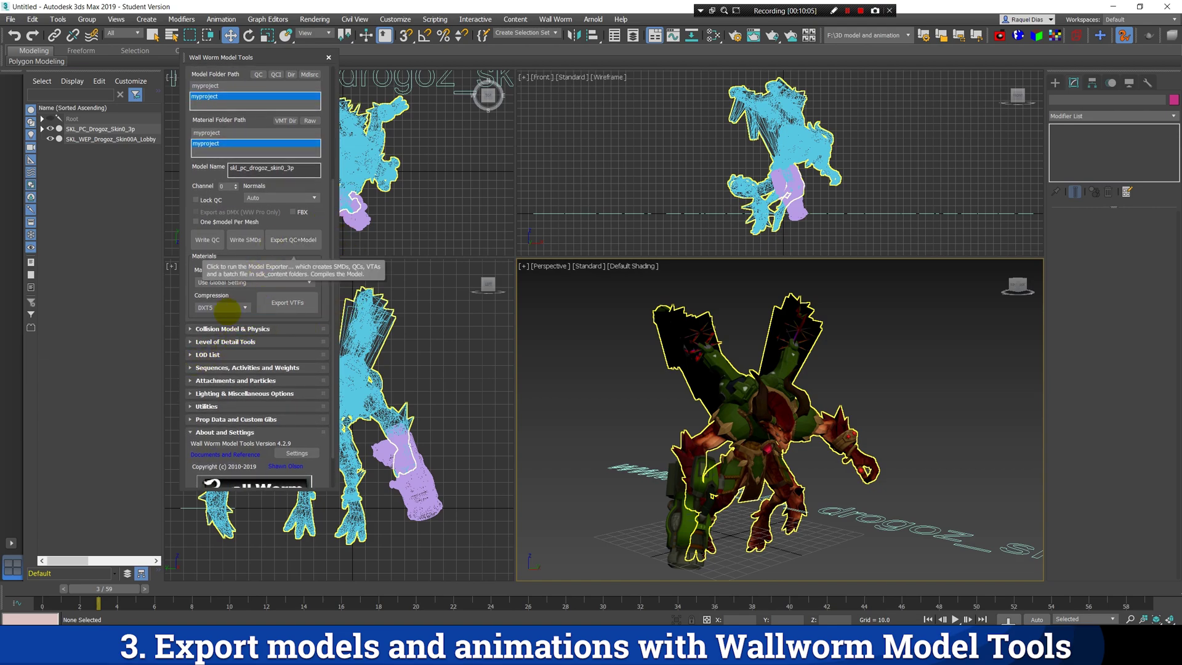
{"action": "left_click", "coordinate": [191, 368]}
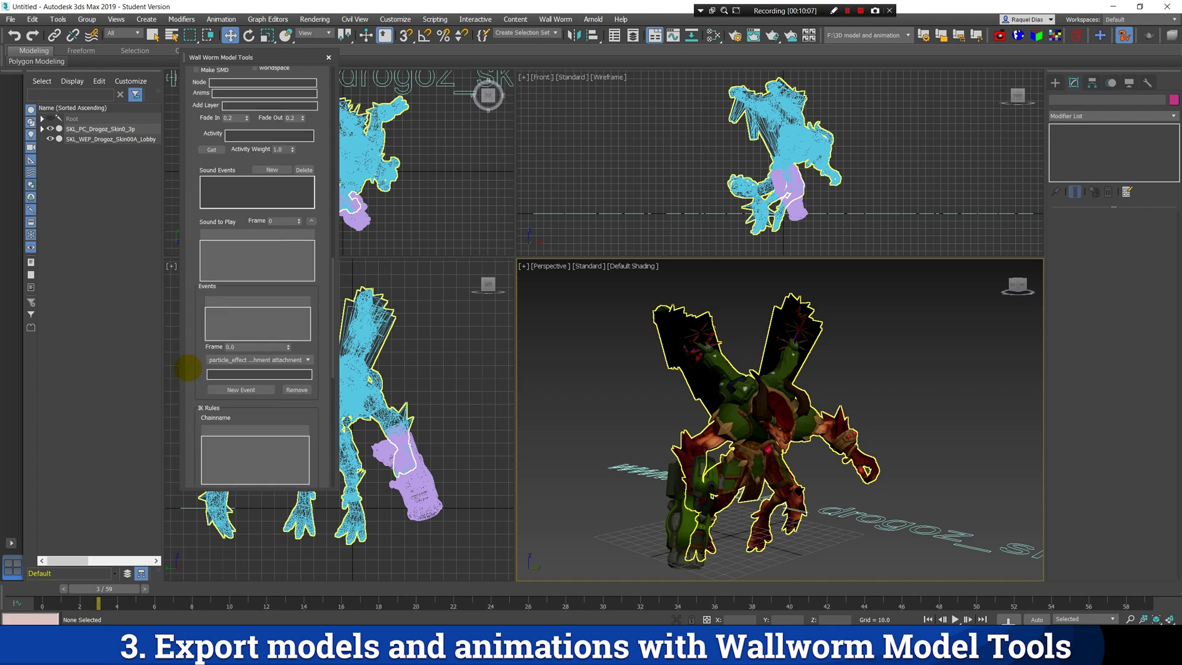
{"action": "left_click_drag", "start_coordinate": [219, 157], "coordinate": [339, 435]}
{"action": "scroll", "coordinate": [309, 169], "scroll_direction": "up", "scroll_amount": 2}
{"action": "scroll", "coordinate": [308, 185], "scroll_direction": "up", "scroll_amount": 2}
{"action": "scroll", "coordinate": [306, 196], "scroll_direction": "up", "scroll_amount": 1}
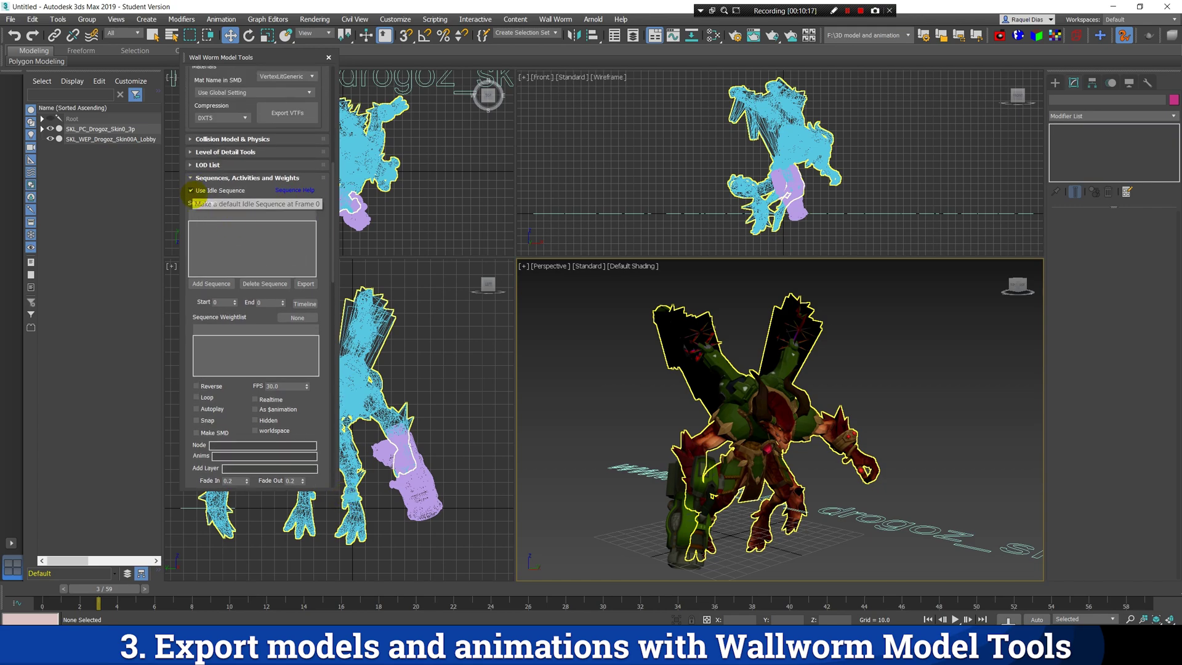
{"action": "left_click", "coordinate": [193, 190]}
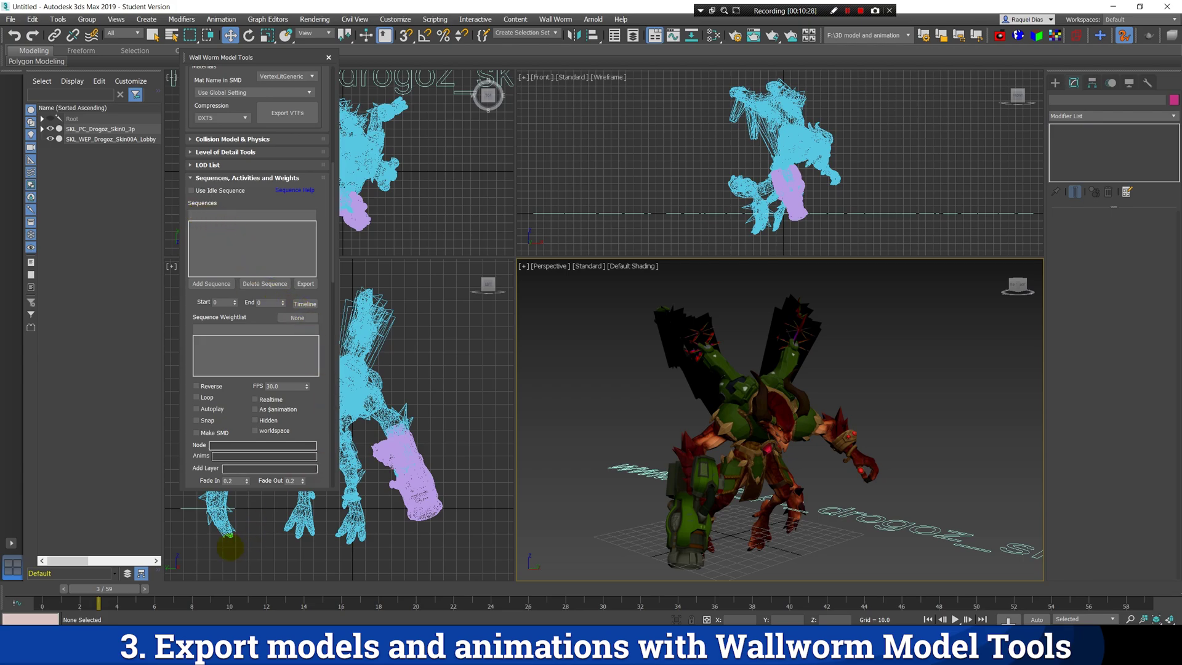
- Preview the animation, set the sequence range to frames 0–59, and name it intro
{"action": "left_click_drag", "start_coordinate": [102, 589], "coordinate": [42, 590]}
{"action": "key", "text": "w"}
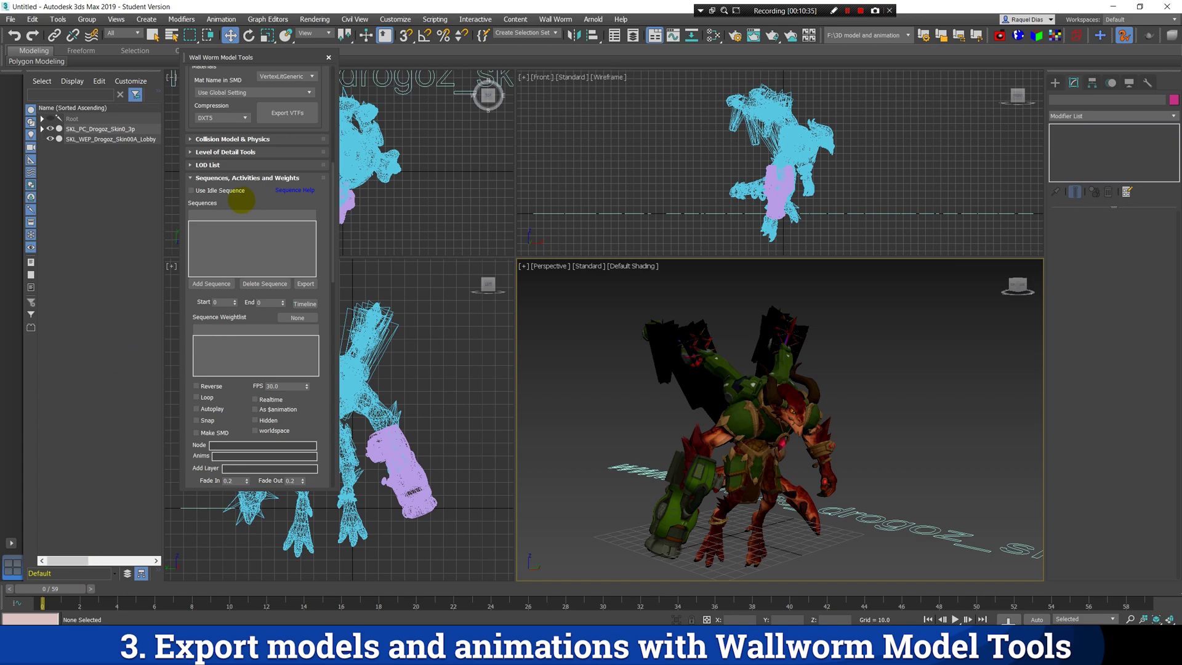
{"action": "left_click", "coordinate": [263, 303]}
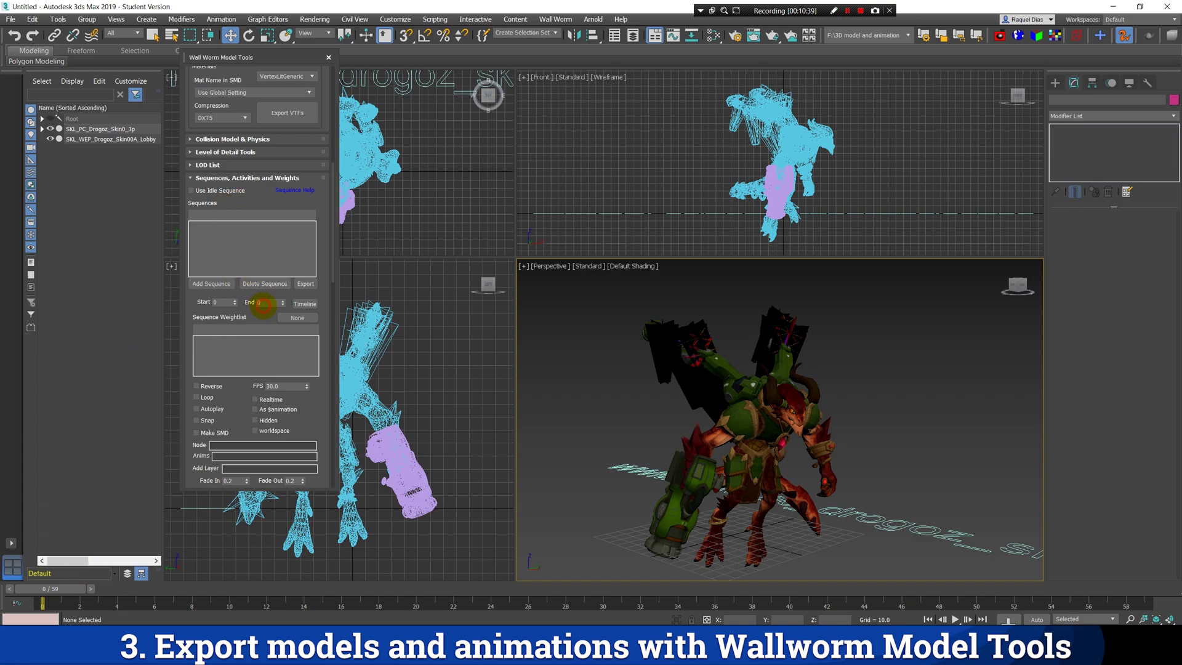
{"action": "left_click", "coordinate": [258, 302]}
{"action": "left_click", "coordinate": [223, 302]}
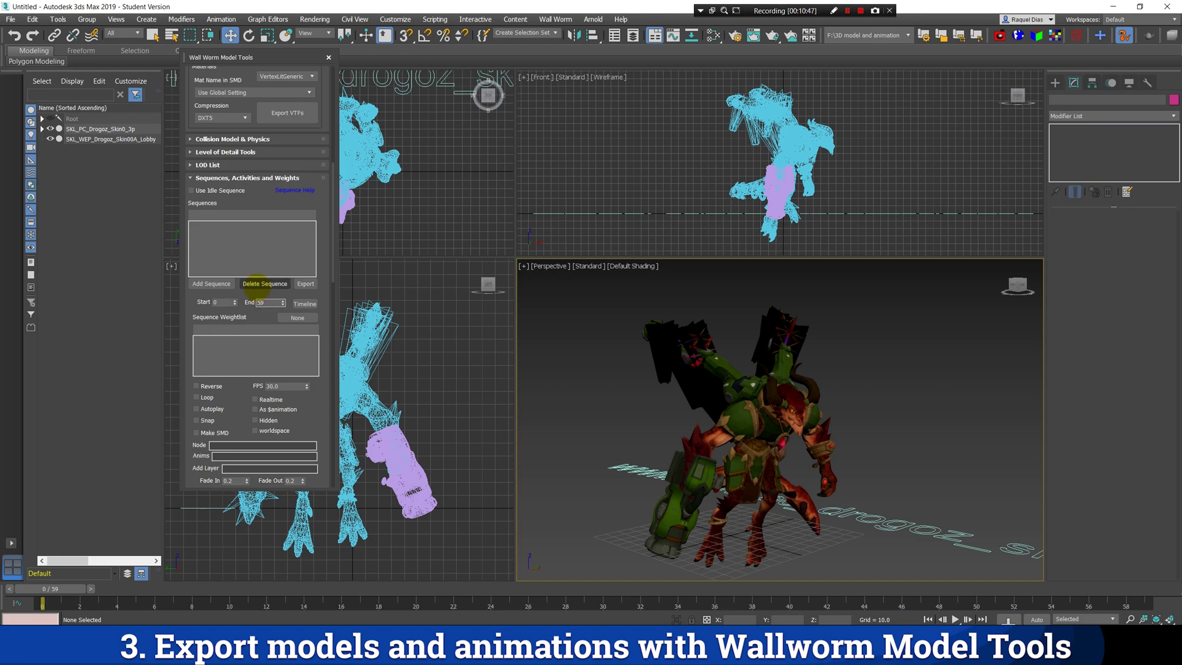
{"action": "left_click", "coordinate": [210, 212]}
{"action": "type", "text": "intro"}
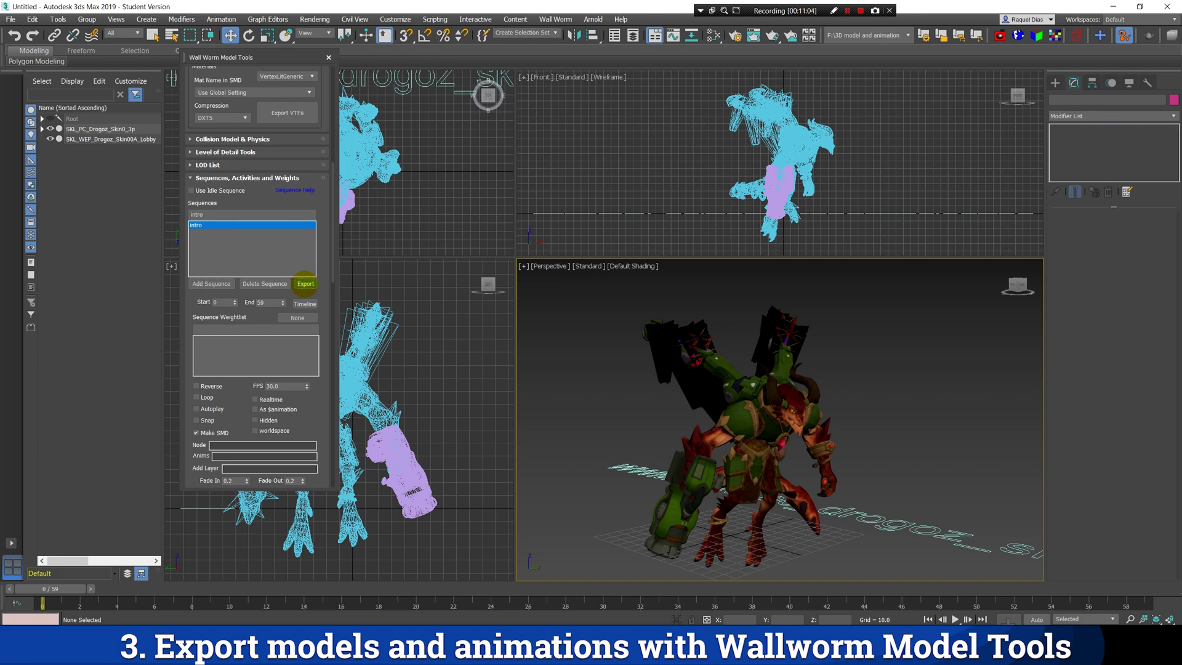
- Compile skl_pc_drogoz_skin0_3p with Export QC+Model and close the finished compile console
{"action": "left_click_drag", "start_coordinate": [317, 327], "coordinate": [319, 470]}
{"action": "left_click_drag", "start_coordinate": [317, 354], "coordinate": [317, 450]}
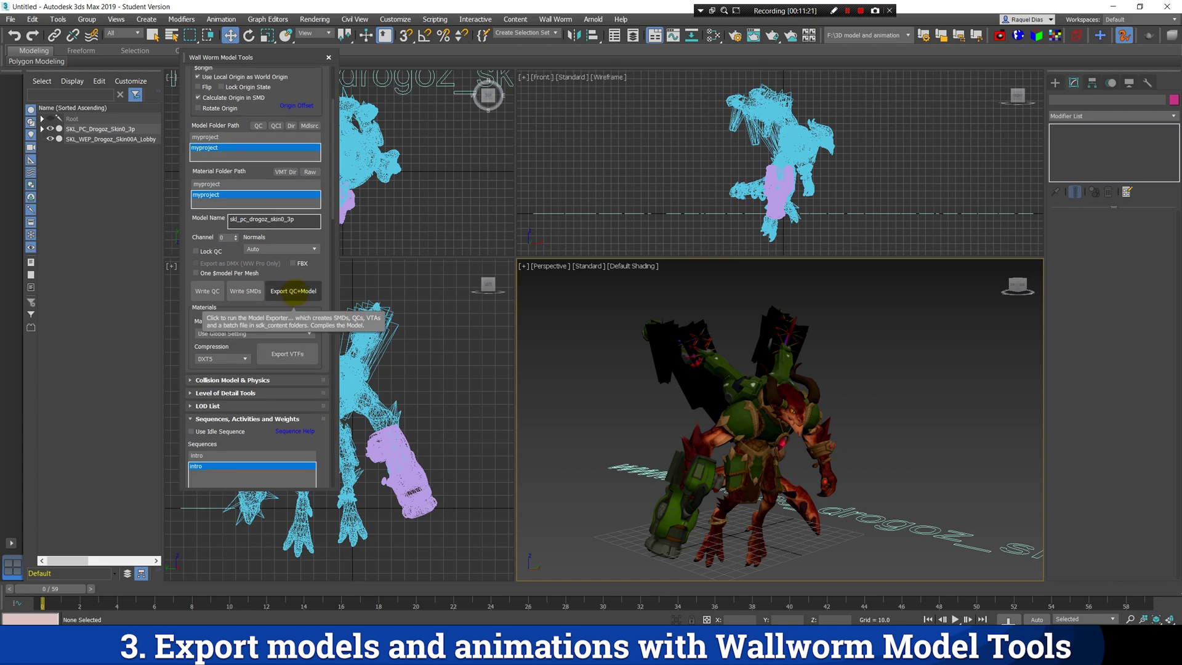
{"action": "left_click", "coordinate": [295, 292]}
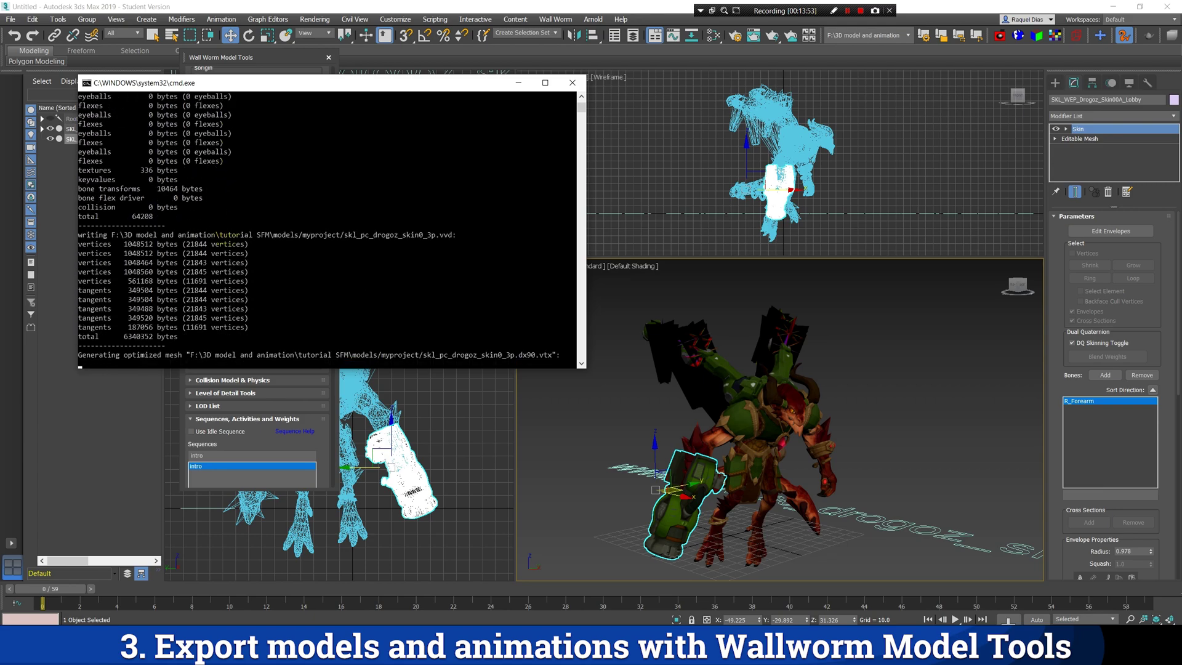
{"action": "left_click", "coordinate": [225, 235]}
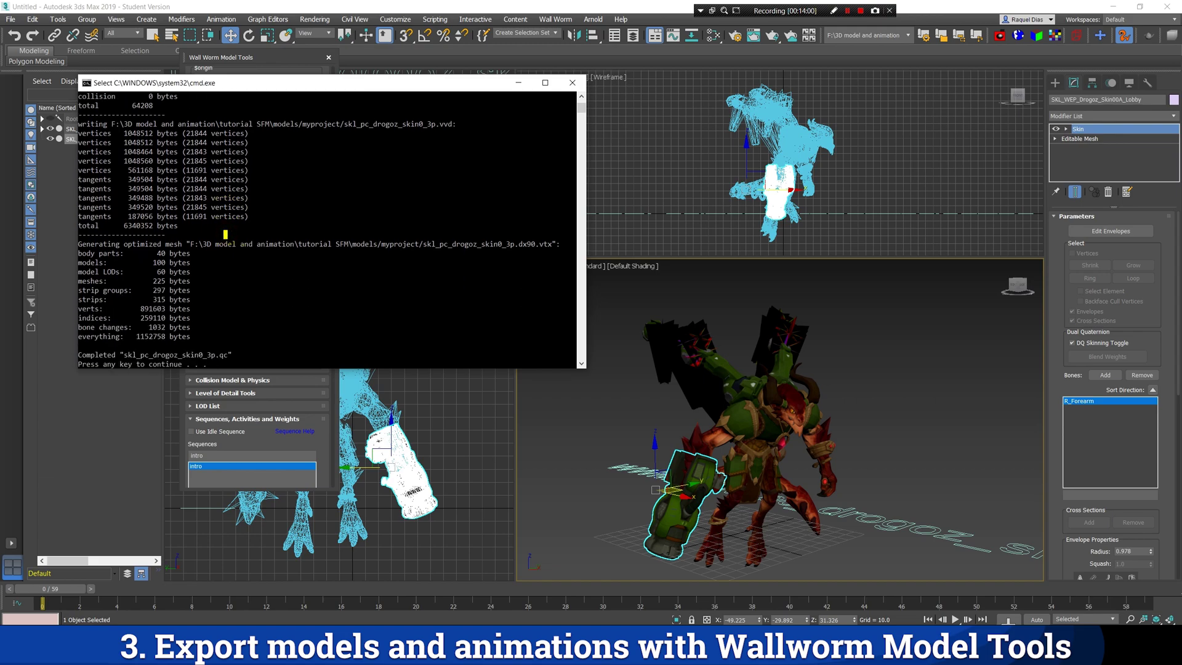
{"action": "key", "text": "Return"}
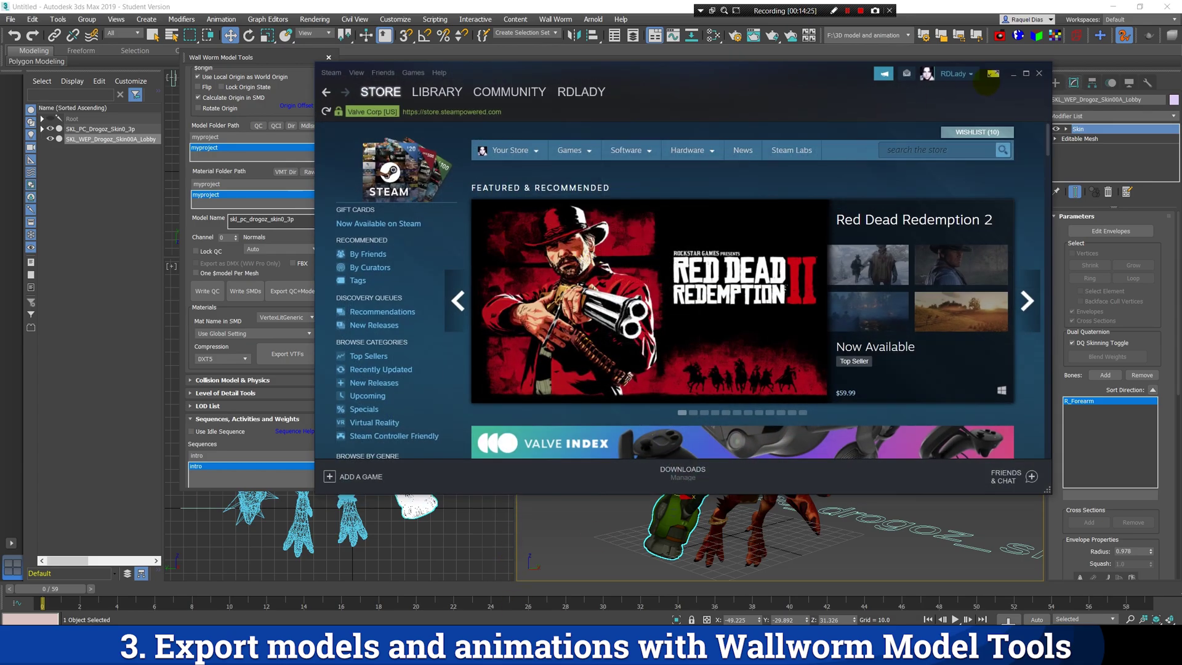
- Minimize the Steam store window to return to 3ds Max
{"action": "left_click", "coordinate": [1014, 74]}
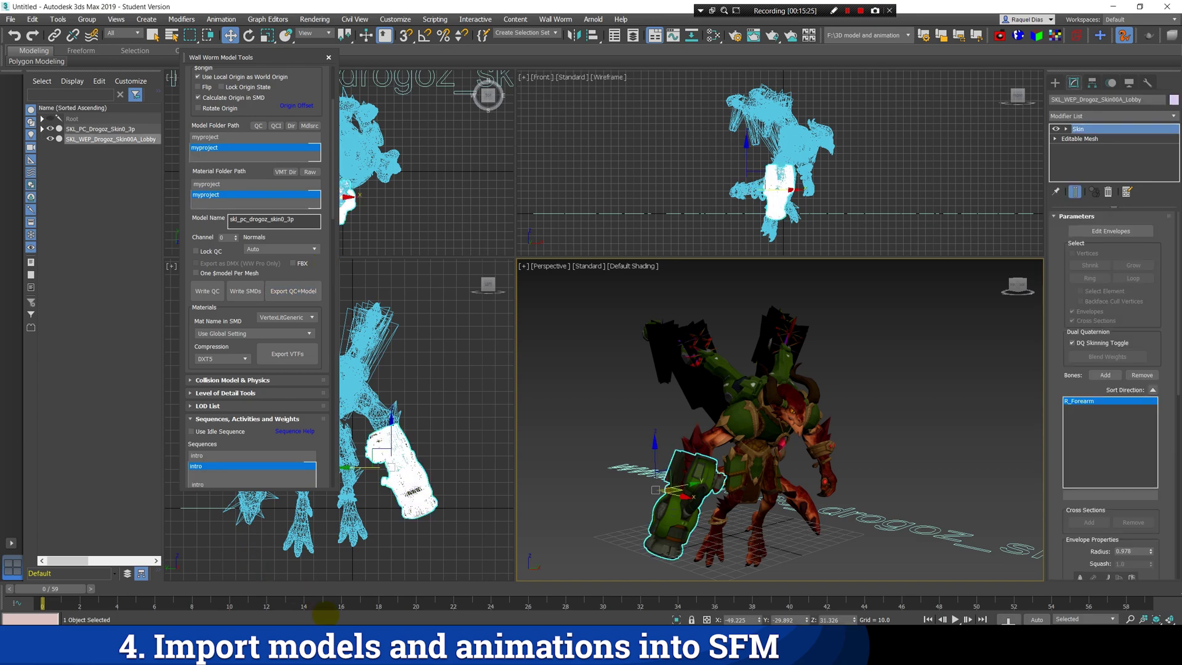
- Copy the eight exported folders from the tutorial SFM folder
{"action": "key", "text": "alt+Tab"}
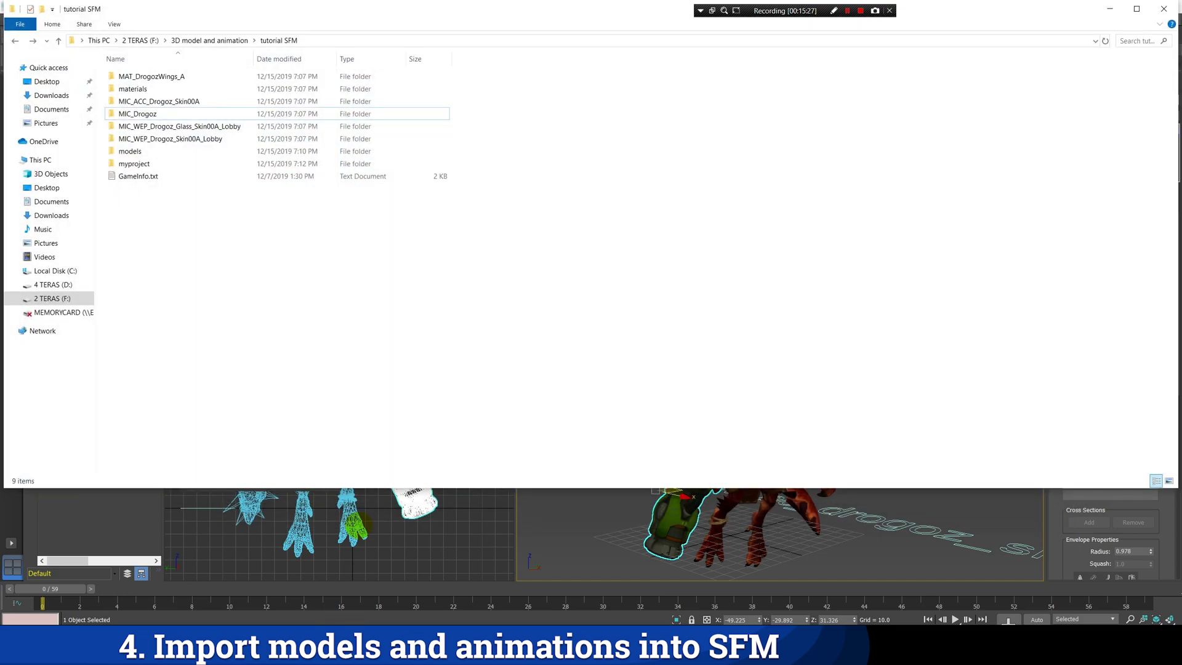
{"action": "left_click", "coordinate": [152, 164]}
{"action": "left_click", "coordinate": [146, 81], "text": "shift"}
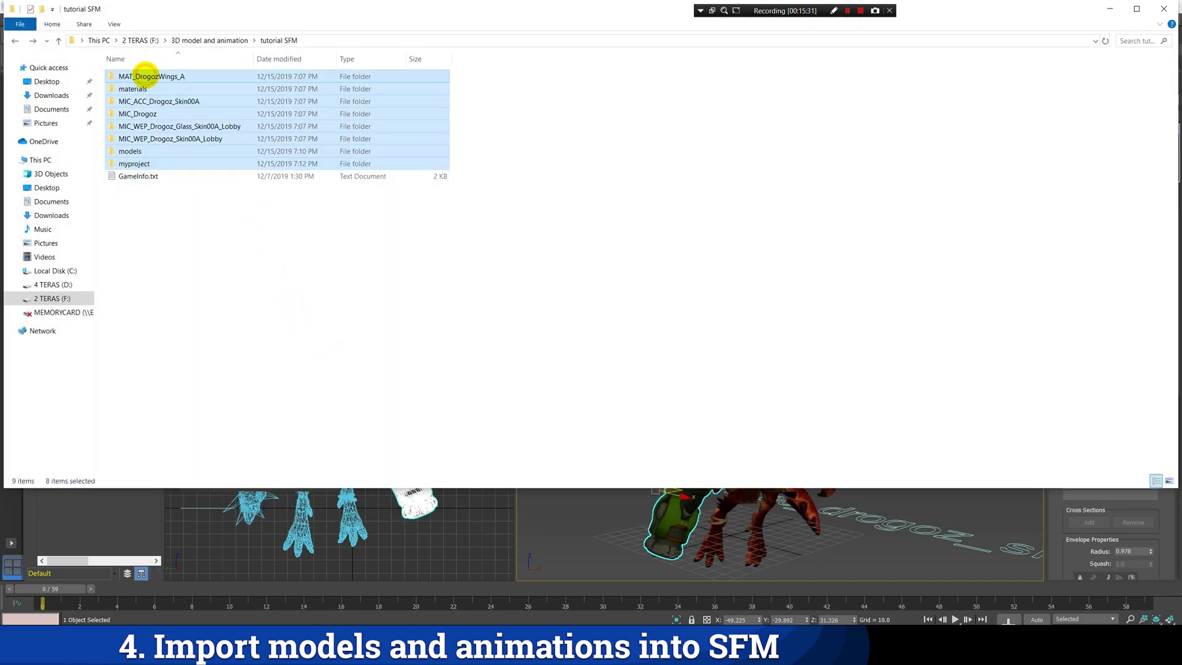
{"action": "right_click", "coordinate": [150, 107]}
{"action": "left_click", "coordinate": [123, 306]}
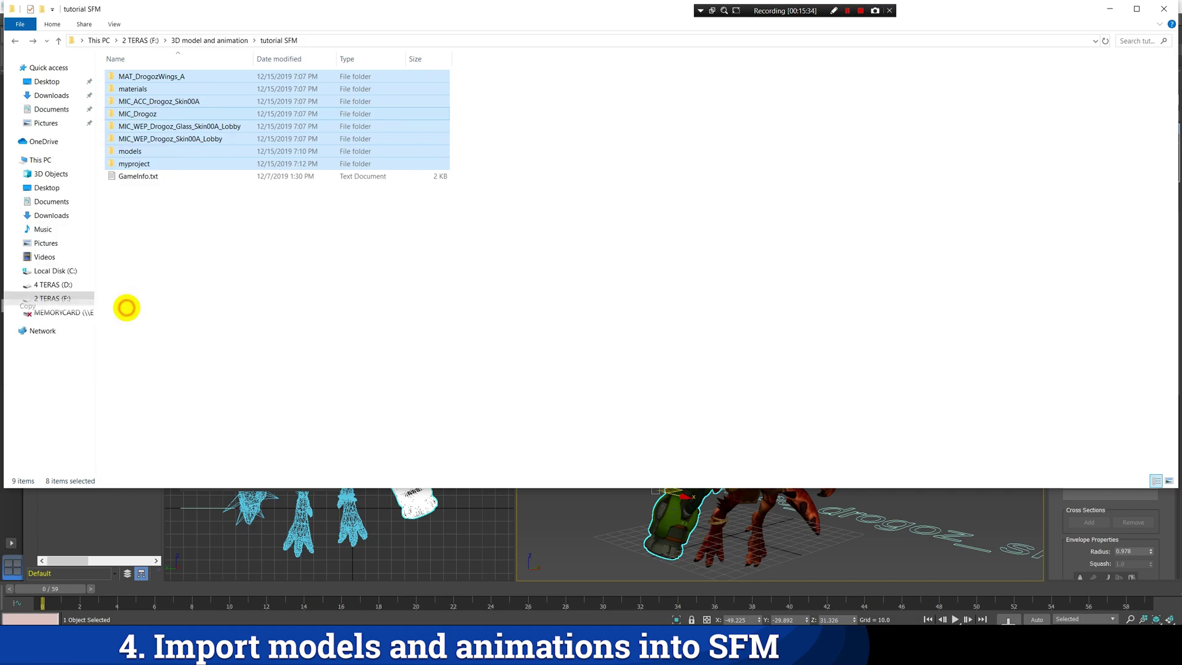
- Browse to Program Files (x86)\Steam\steamapps\common\SourceFilmmaker\game\usermod
{"action": "left_click", "coordinate": [62, 270]}
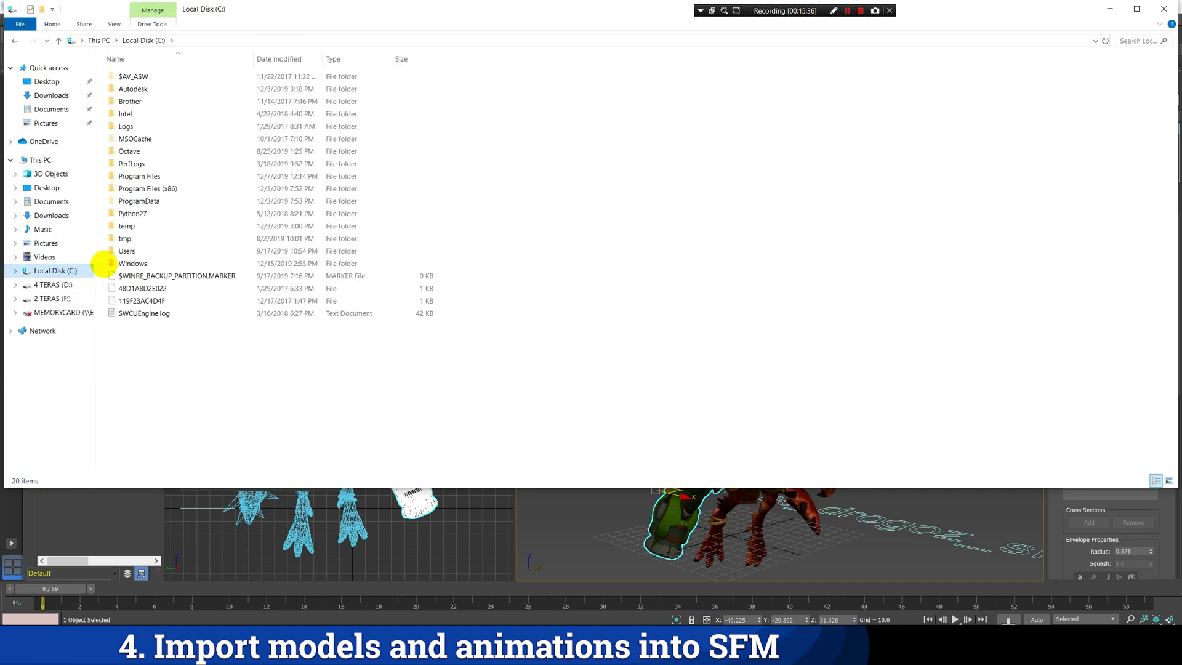
{"action": "double_click", "coordinate": [175, 189]}
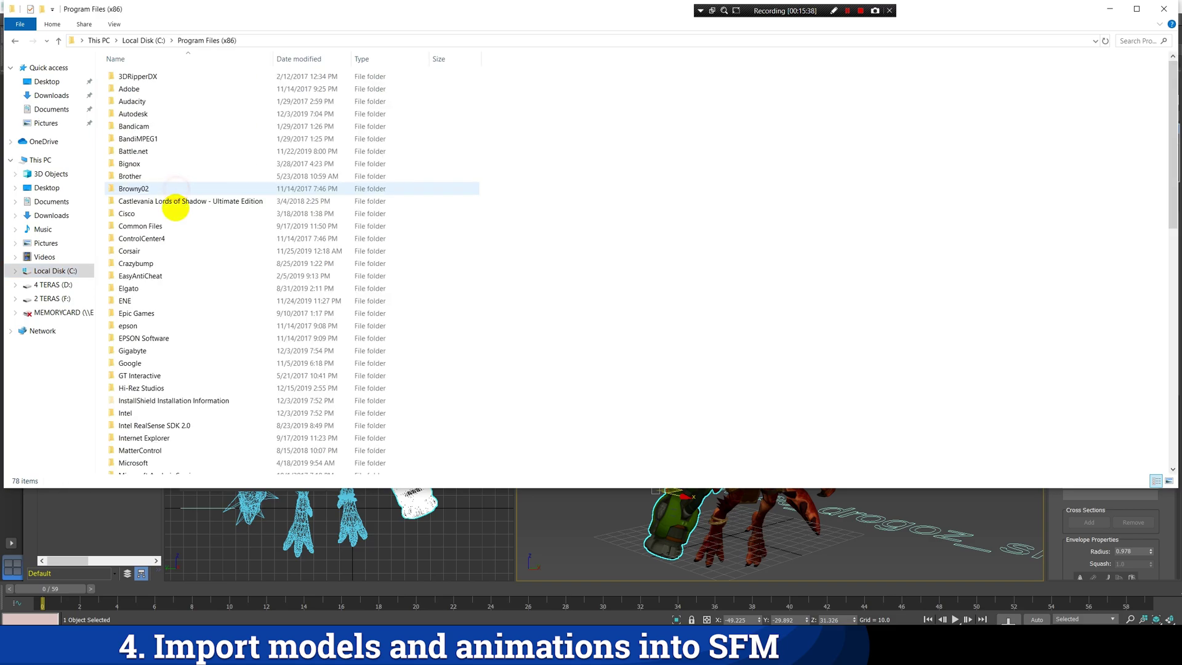
{"action": "scroll", "coordinate": [168, 350], "scroll_direction": "down", "scroll_amount": 12}
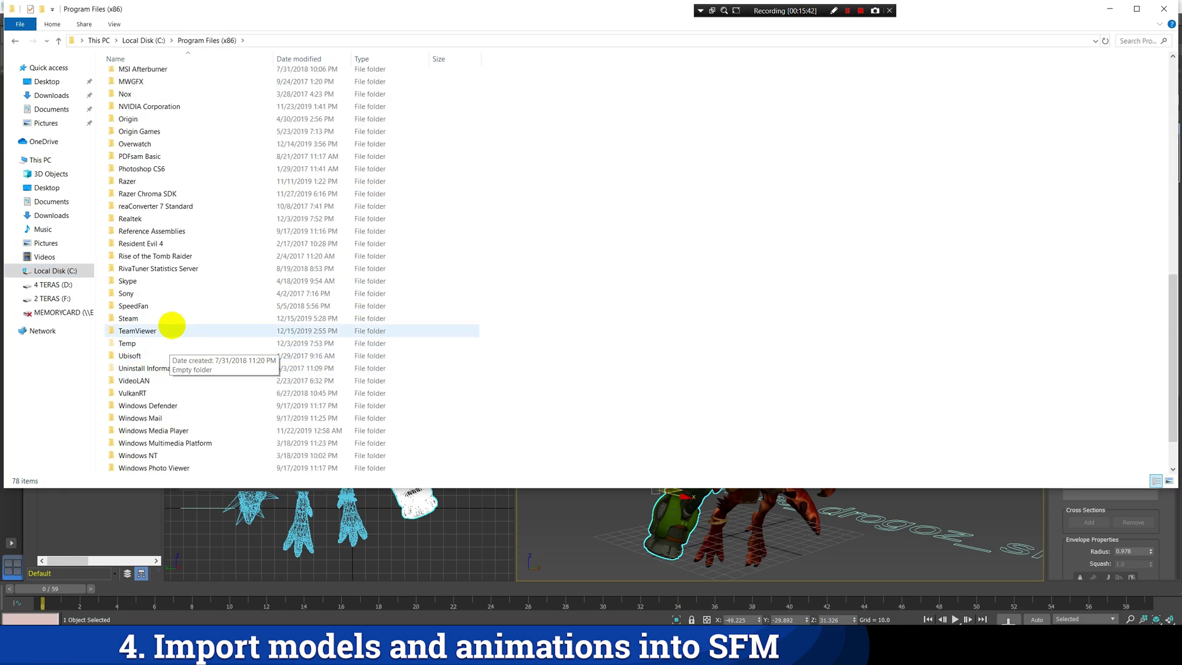
{"action": "double_click", "coordinate": [170, 319]}
{"action": "double_click", "coordinate": [170, 325]}
{"action": "double_click", "coordinate": [168, 77]}
{"action": "double_click", "coordinate": [146, 151]}
{"action": "left_click", "coordinate": [126, 76]}
{"action": "double_click", "coordinate": [126, 77]}
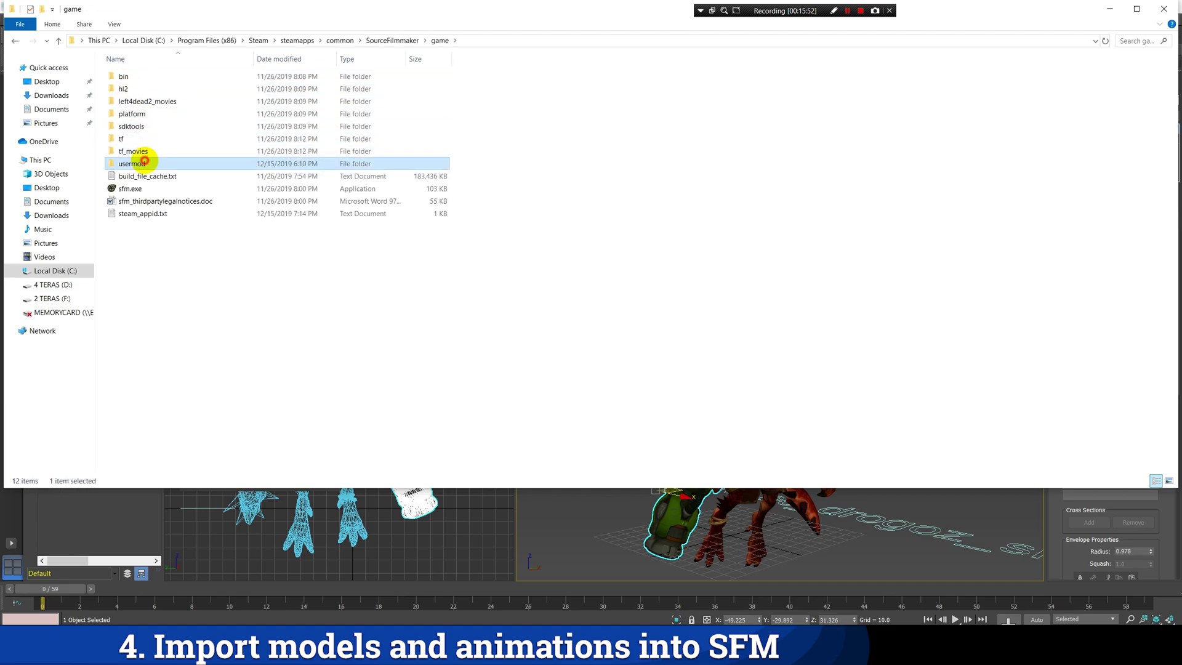
{"action": "double_click", "coordinate": [132, 157]}
- Paste the folders into usermod, replacing existing files, then start a new empty SFM session
{"action": "right_click", "coordinate": [635, 293]}
{"action": "left_click", "coordinate": [599, 375]}
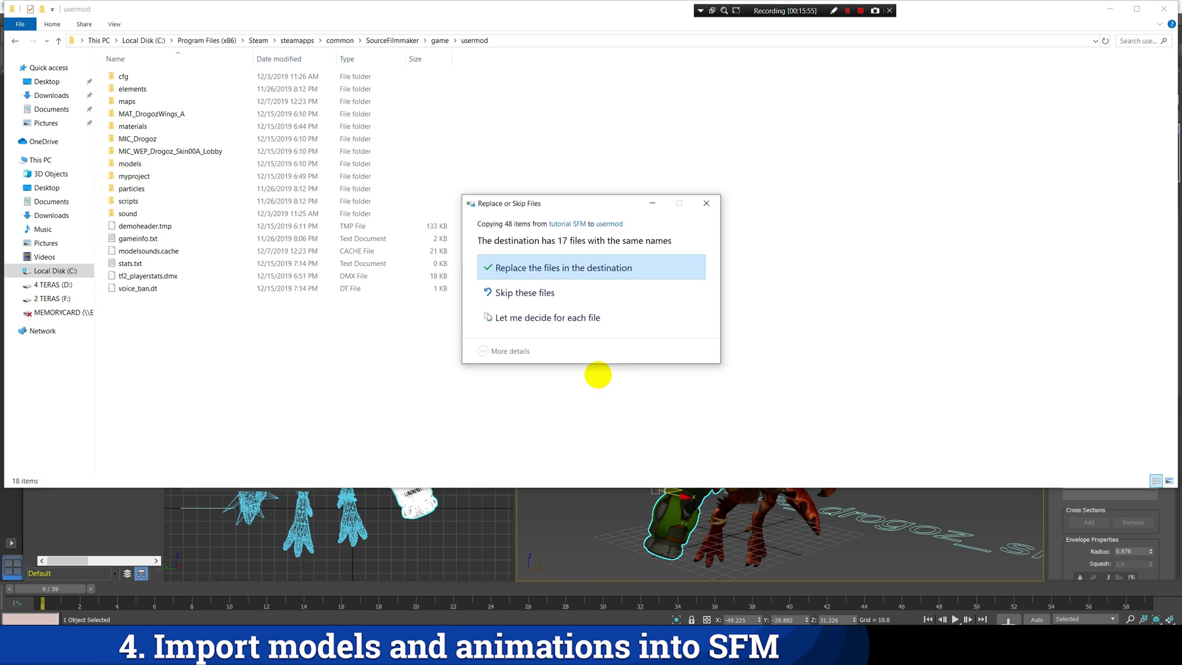
{"action": "left_click", "coordinate": [533, 267]}
{"action": "left_click", "coordinate": [530, 267]}
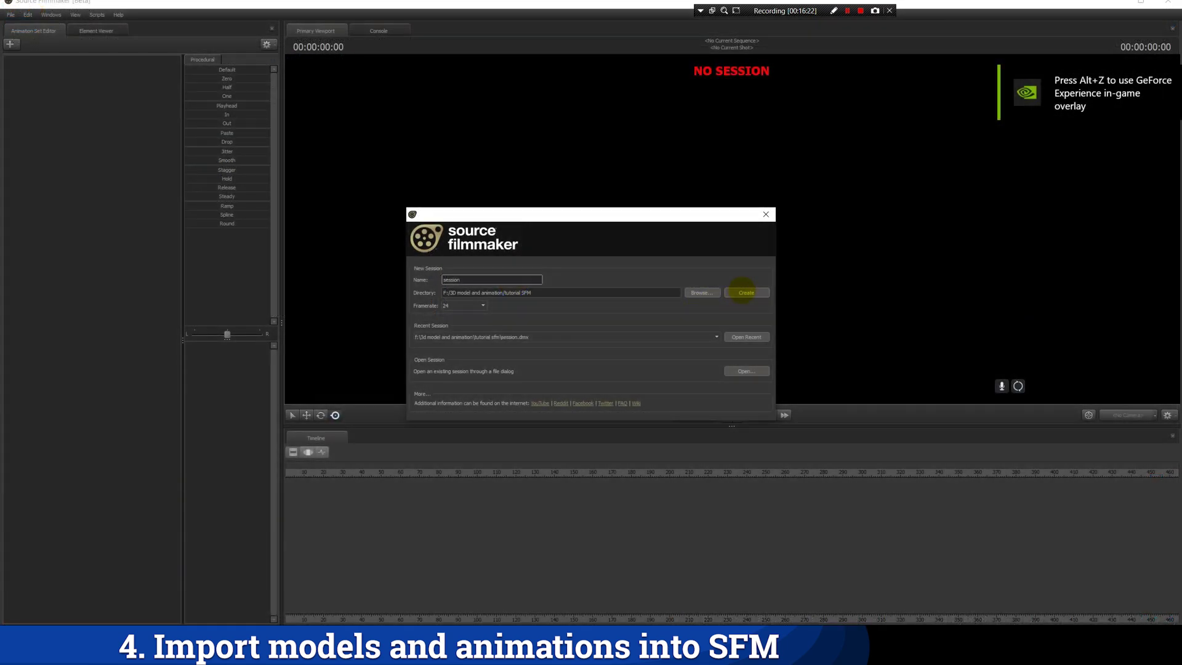
{"action": "left_click", "coordinate": [745, 293]}
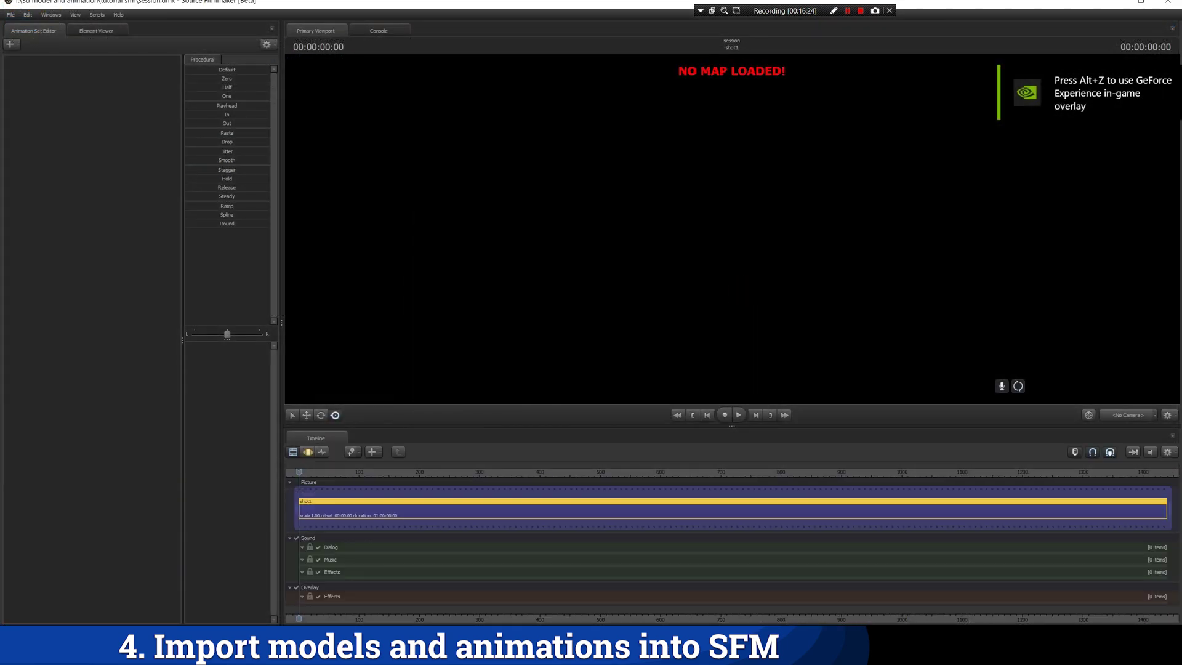
- Load the afd_warehouse map, frame the warehouse floor, and choose Create Animation Set for New Model
{"action": "left_click", "coordinate": [10, 14]}
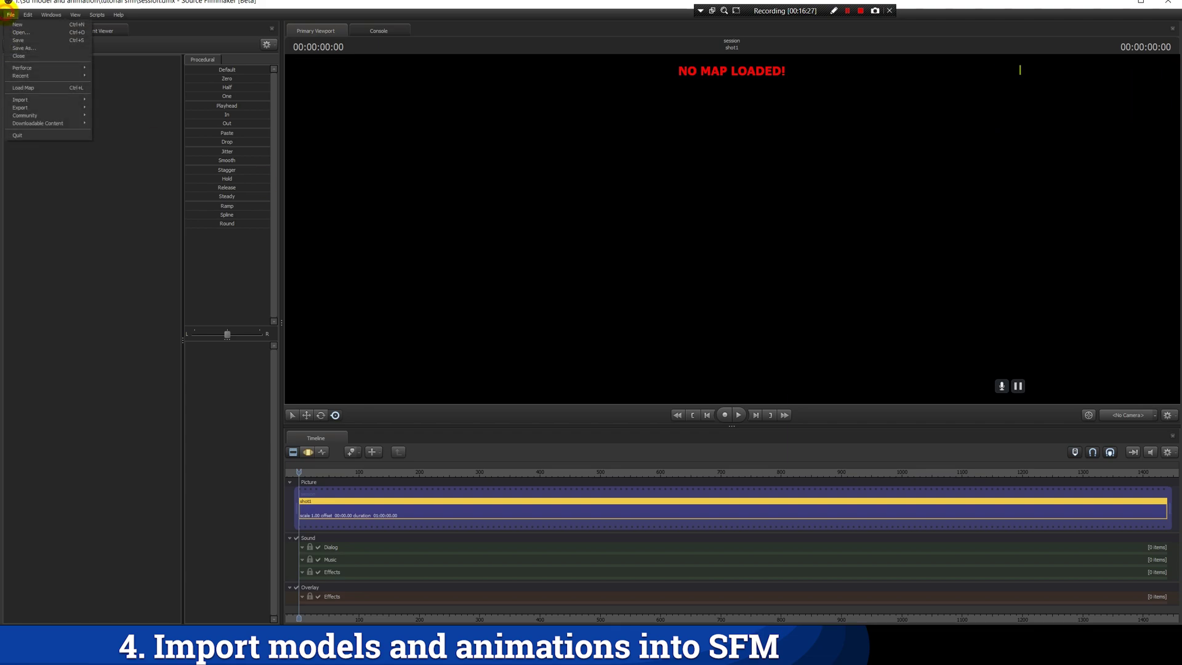
{"action": "left_click", "coordinate": [72, 87]}
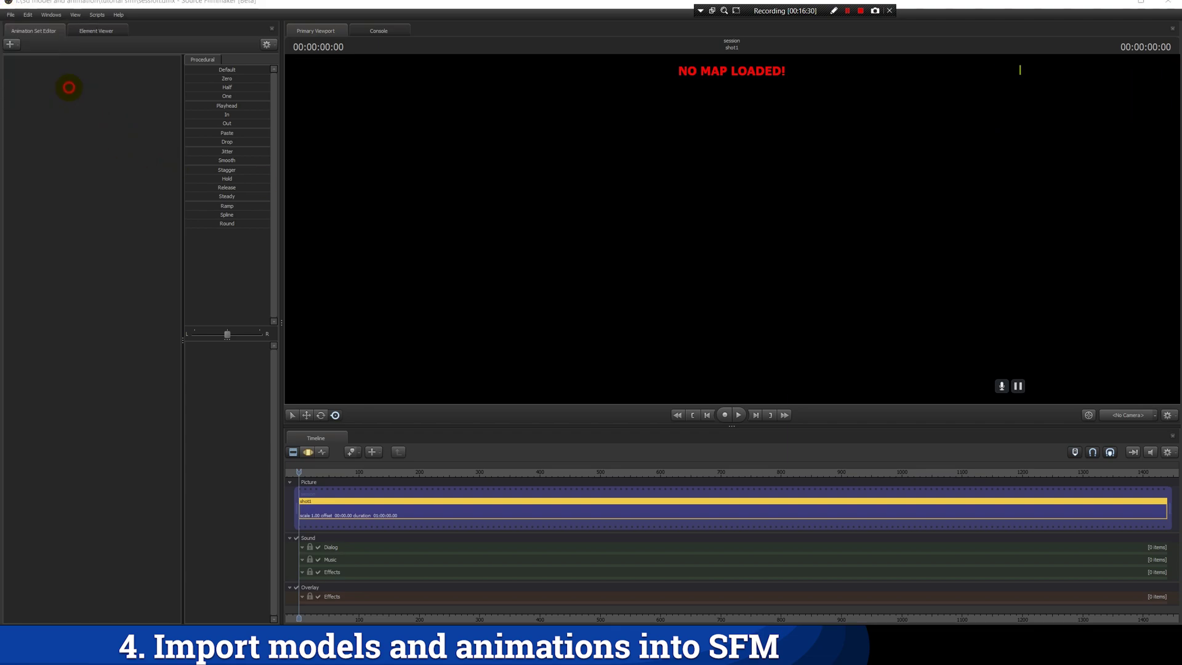
{"action": "left_click", "coordinate": [660, 449]}
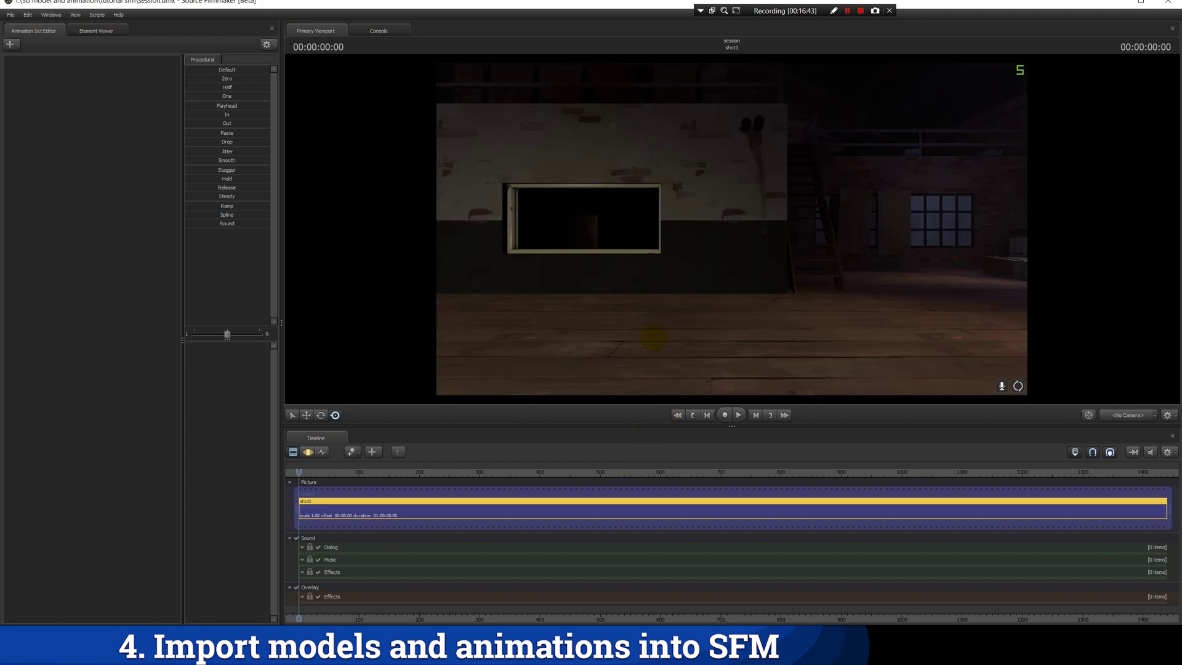
{"action": "left_click_drag", "start_coordinate": [654, 337], "coordinate": [612, 330]}
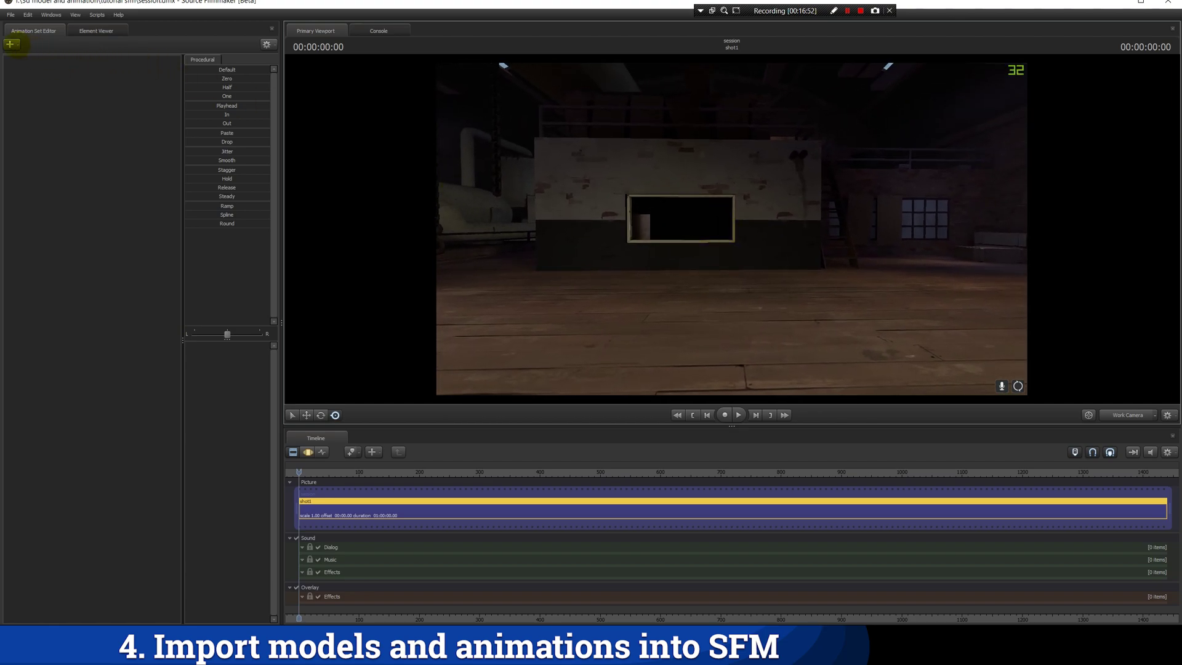
{"action": "left_click", "coordinate": [11, 43]}
{"action": "left_click", "coordinate": [30, 73]}
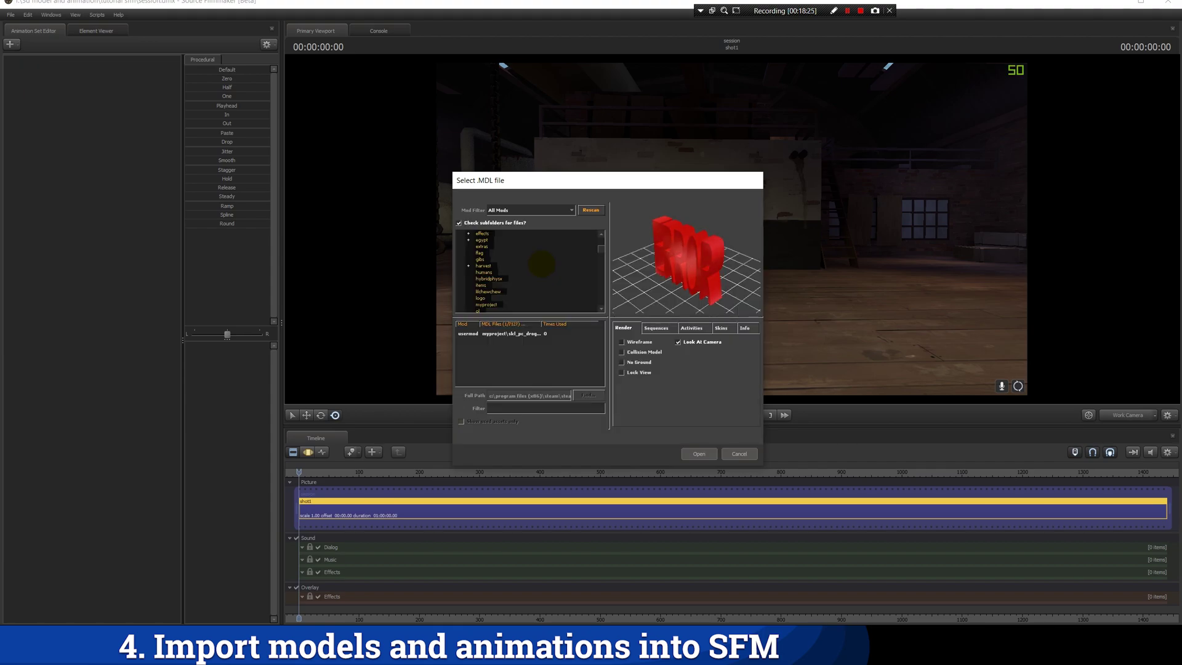
- Load the myproject Drogoz model as an animation set, move the camera closer, and select it
{"action": "left_click", "coordinate": [501, 333]}
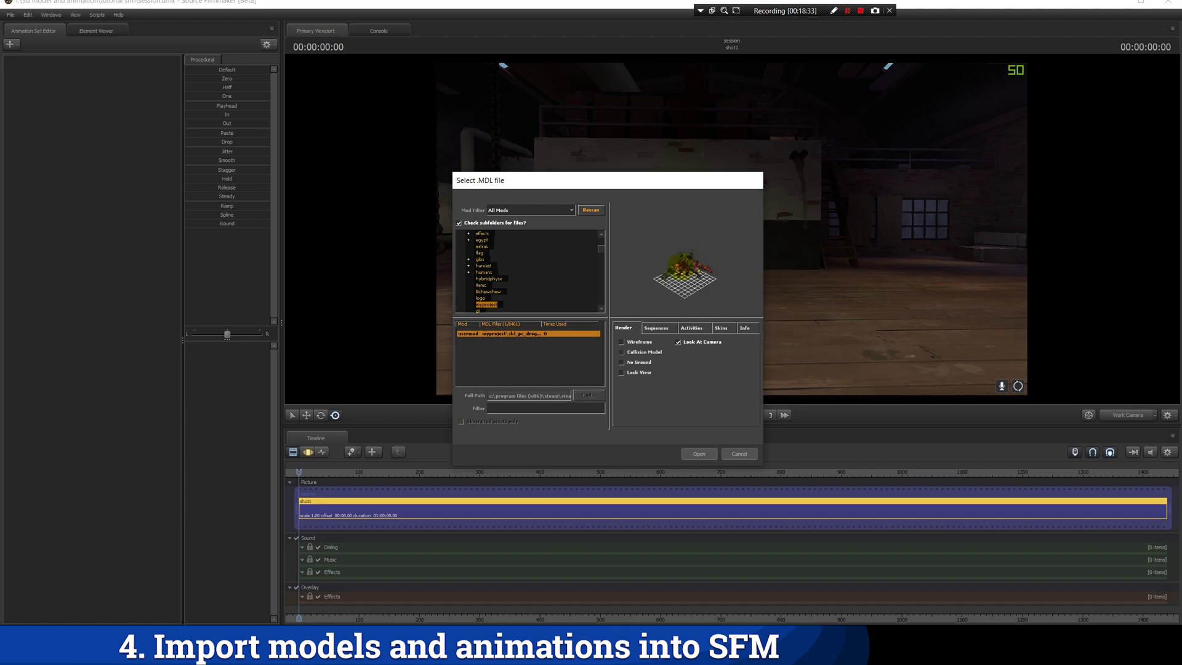
{"action": "double_click", "coordinate": [545, 333]}
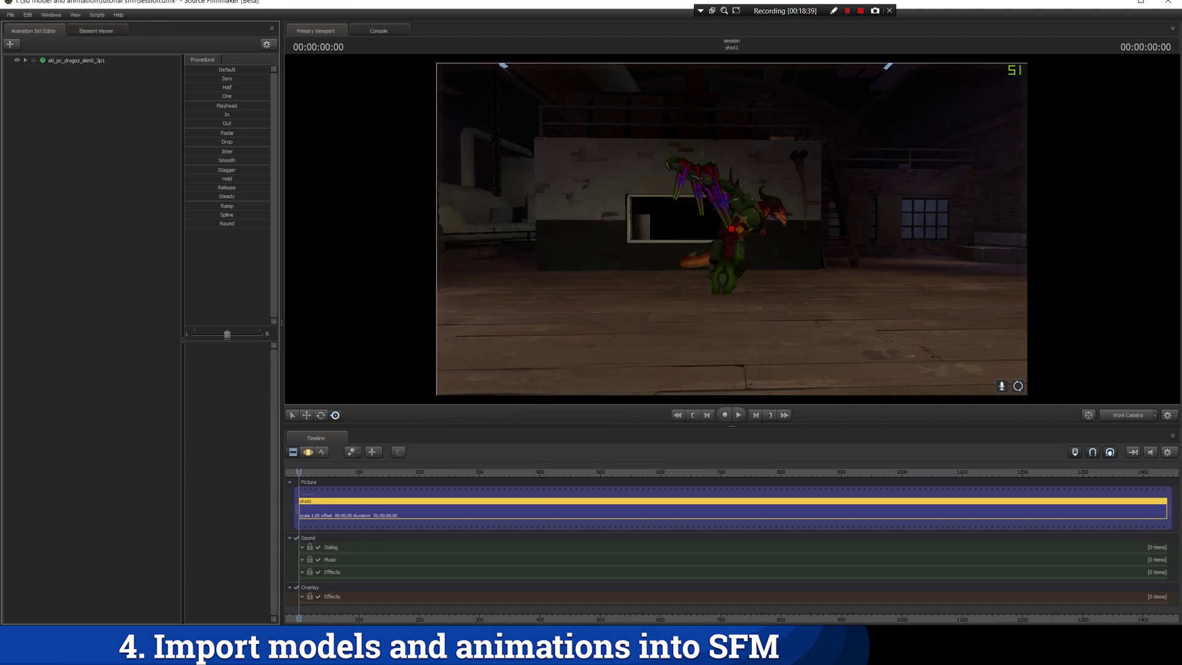
{"action": "key", "text": "w"}
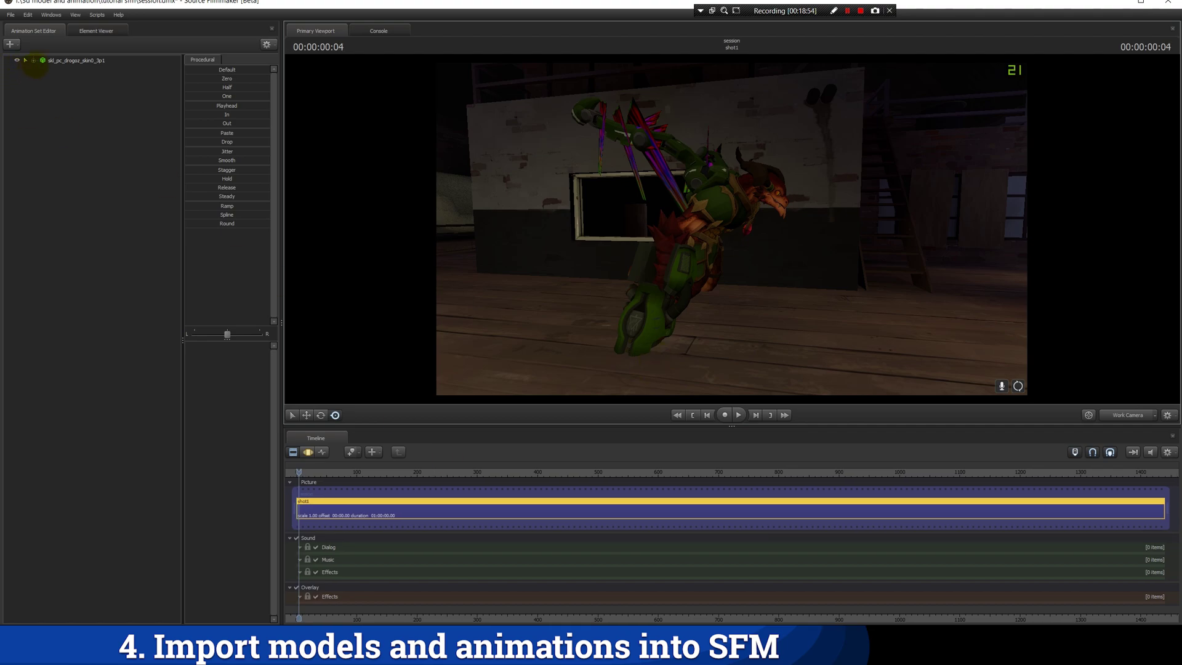
{"action": "left_click", "coordinate": [63, 61]}
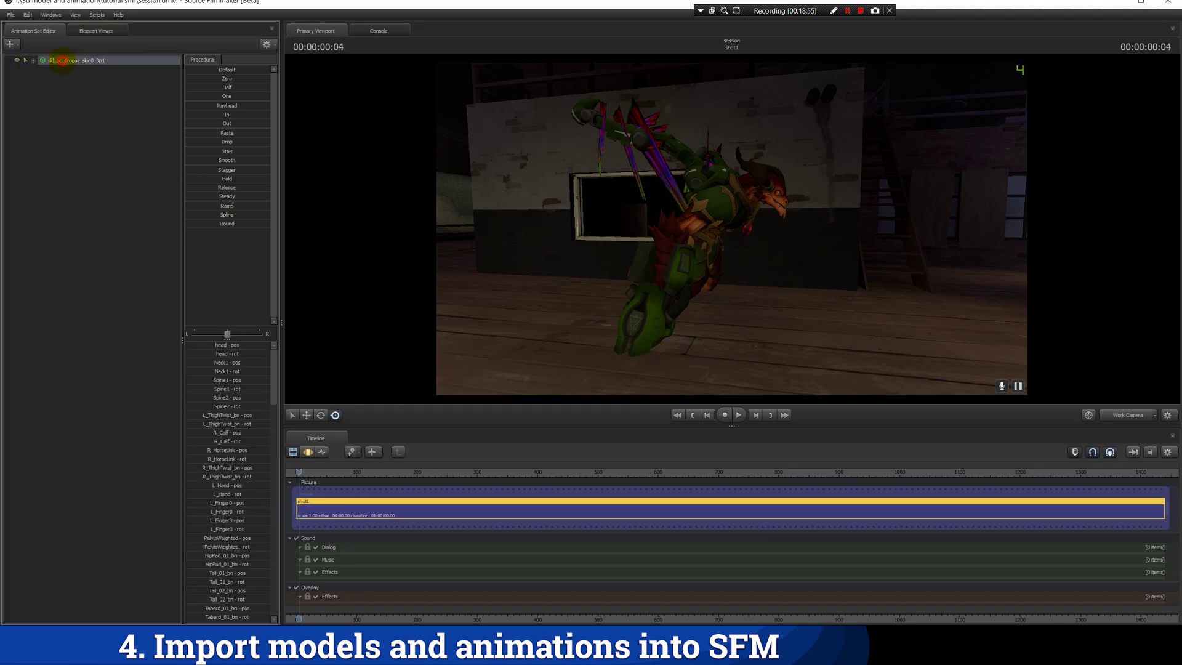
- Import a sequence onto the Drogoz animation set from its context menu
{"action": "left_click", "coordinate": [34, 60]}
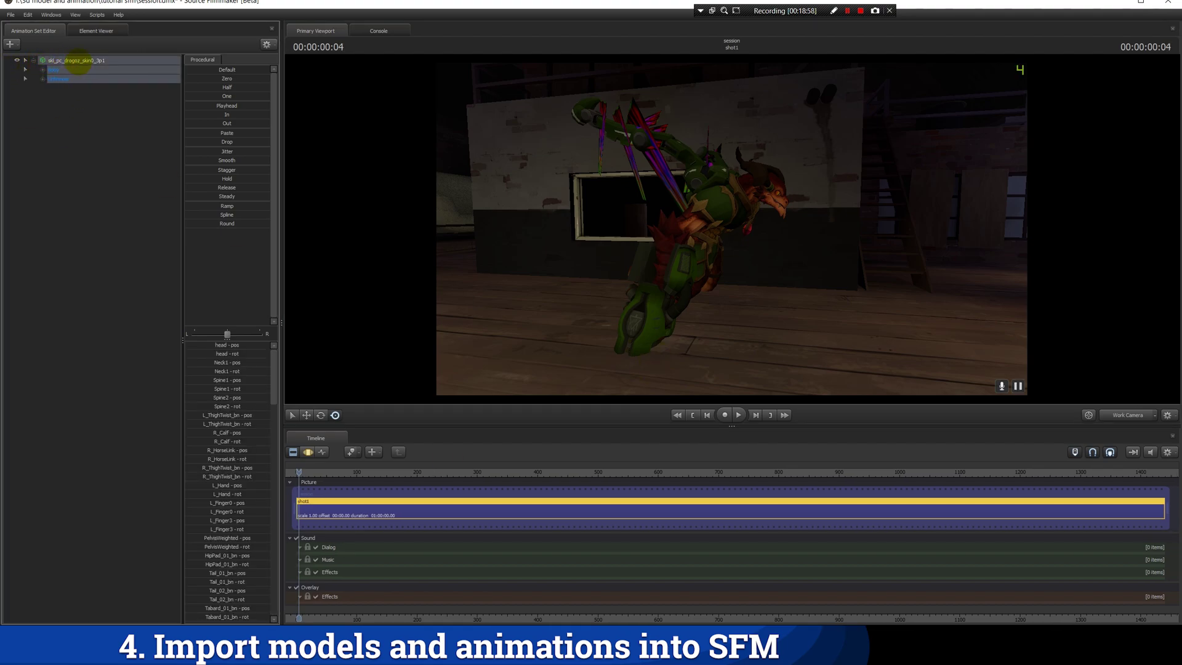
{"action": "right_click", "coordinate": [78, 64]}
{"action": "mouse_move", "coordinate": [99, 133]}
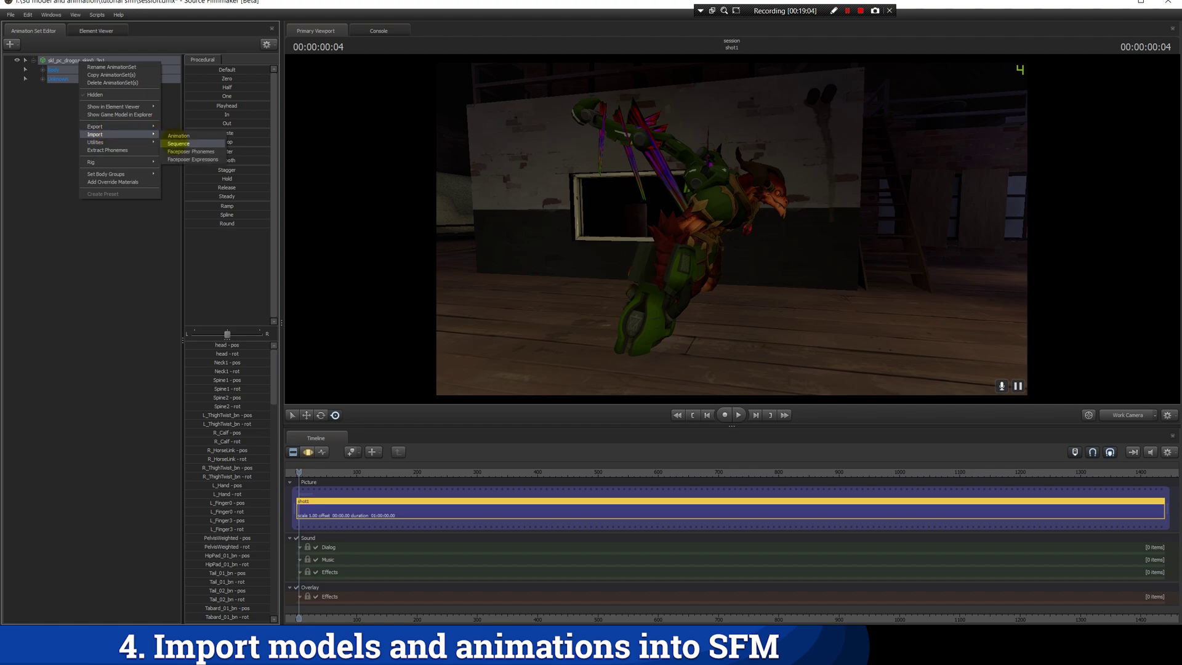
{"action": "left_click", "coordinate": [177, 143]}
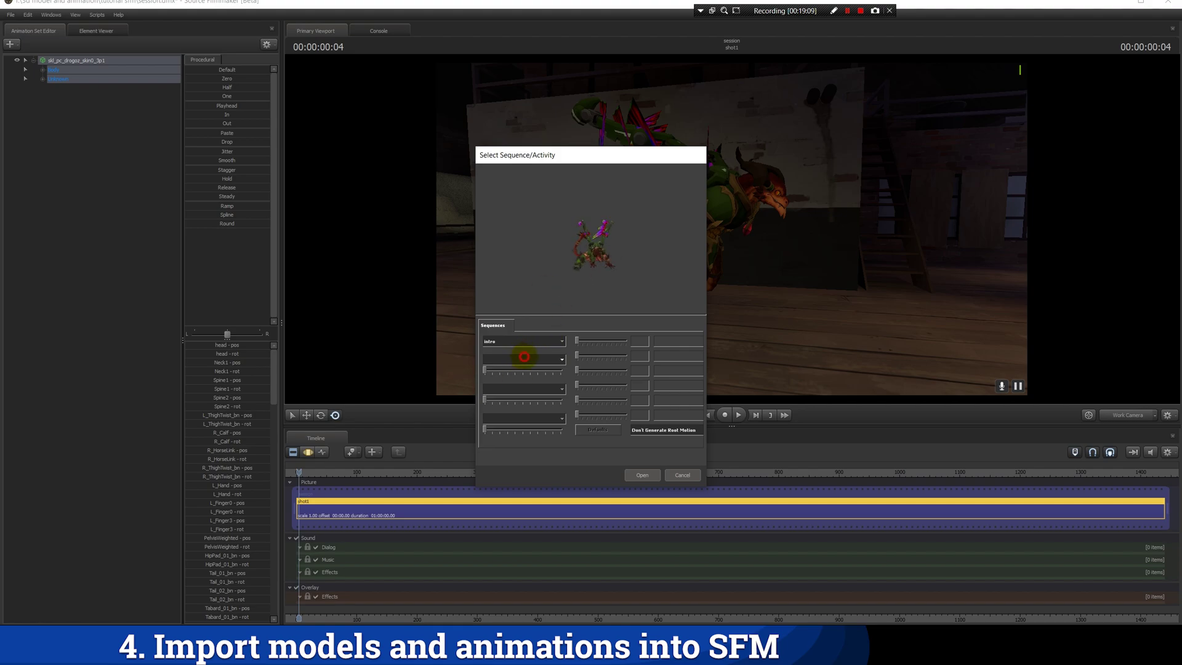
- Set every sequence slot to intro and confirm the import
{"action": "left_click", "coordinate": [557, 370]}
{"action": "left_click", "coordinate": [560, 389]}
{"action": "left_click", "coordinate": [552, 399]}
{"action": "left_click", "coordinate": [560, 419]}
{"action": "left_click", "coordinate": [558, 426]}
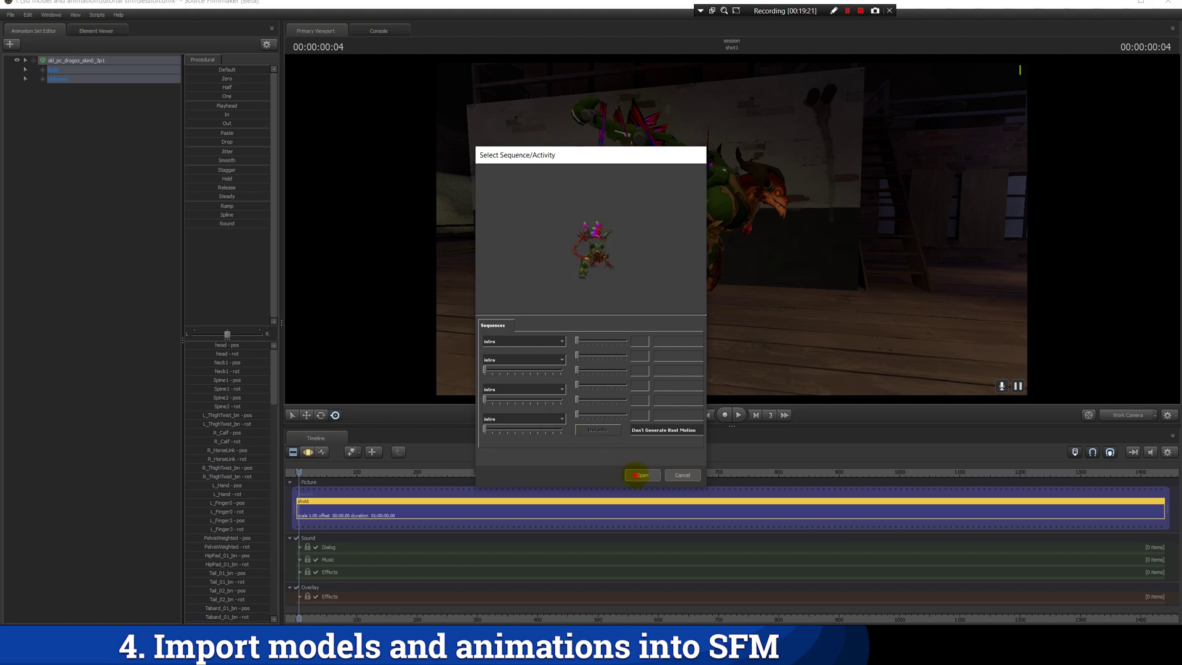
{"action": "left_click", "coordinate": [639, 475]}
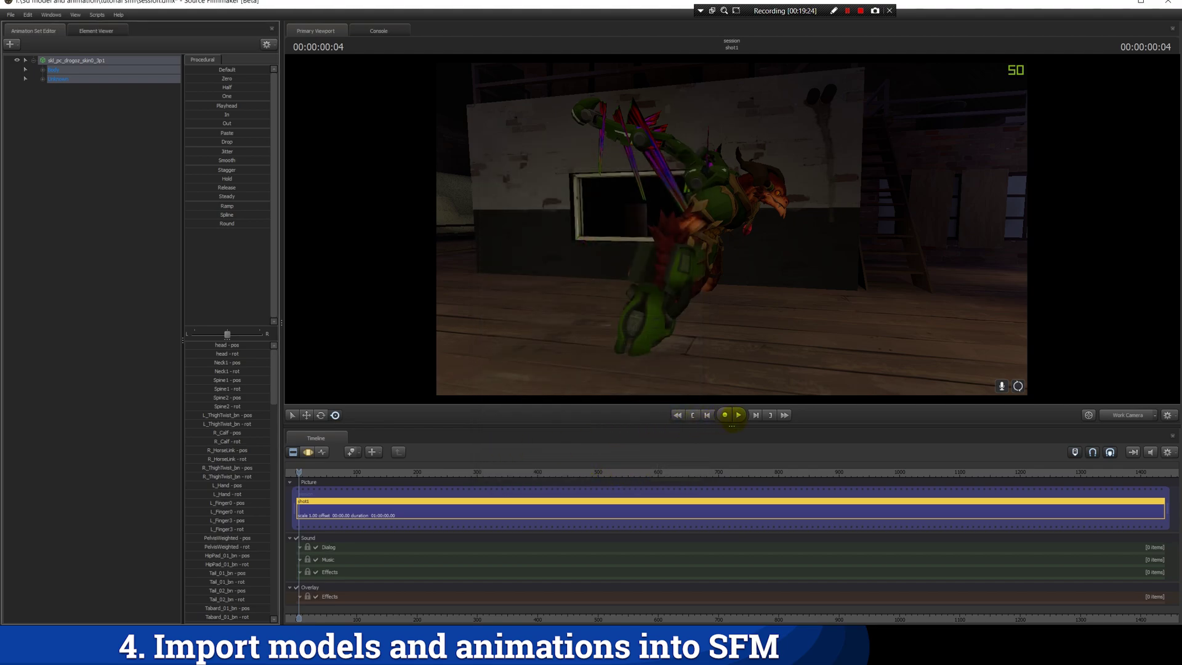
- Play, pause and resume the Drogoz intro animation in the warehouse shot, then stop playback
{"action": "left_click", "coordinate": [737, 415]}
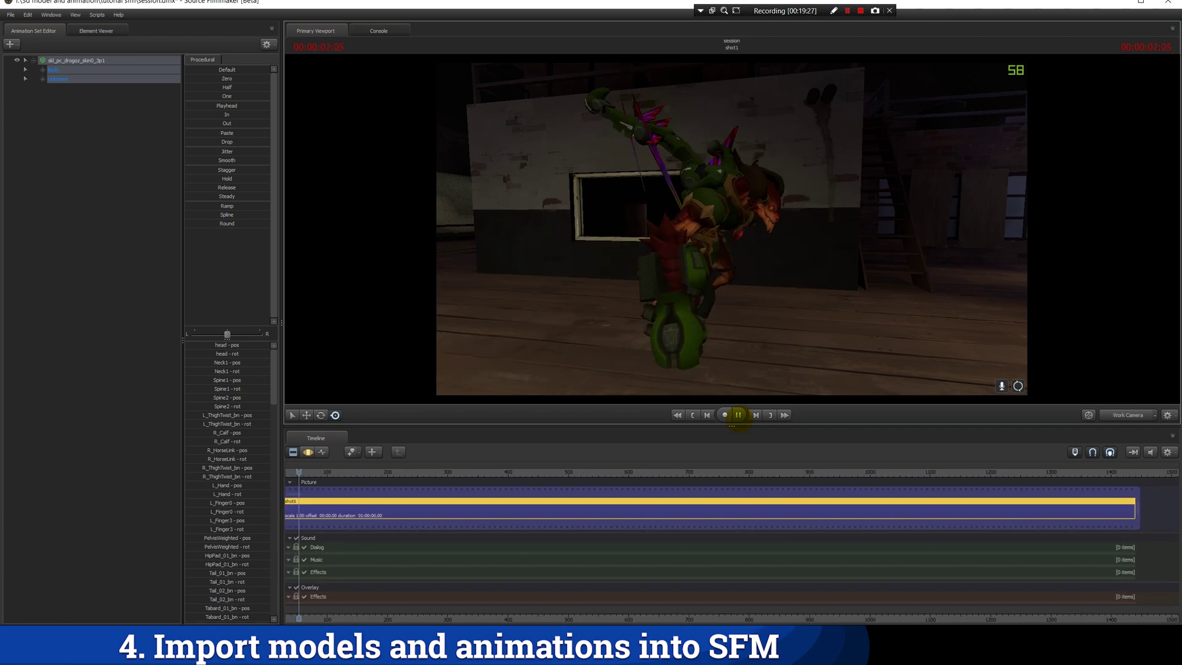
{"action": "left_click", "coordinate": [738, 416]}
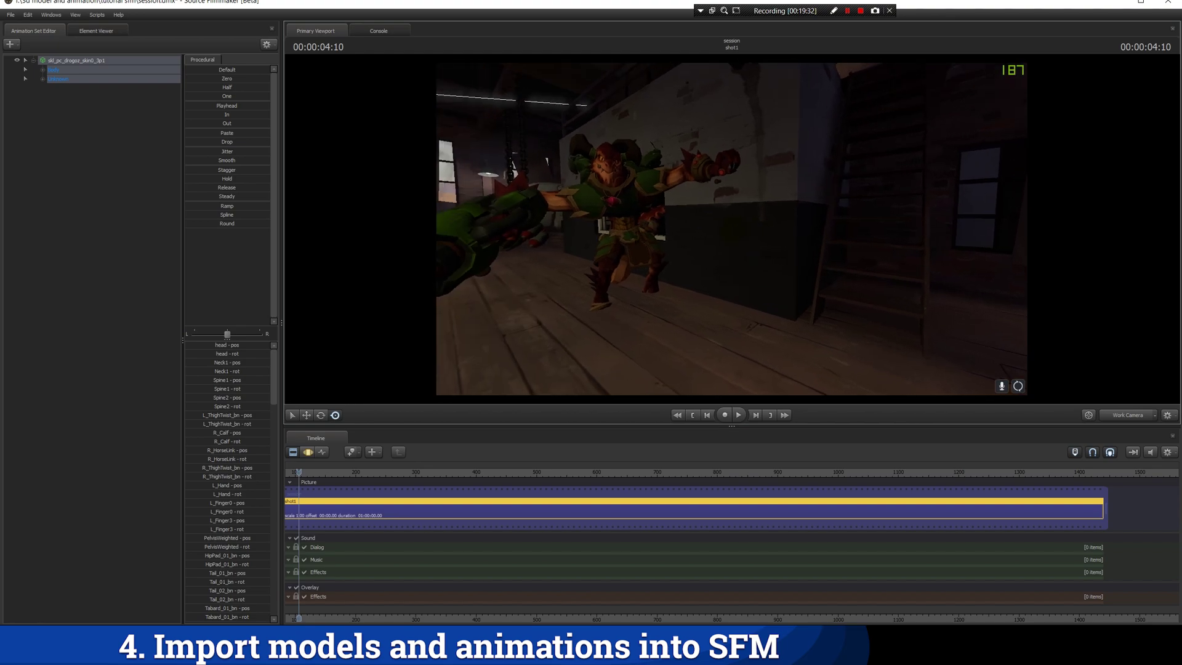
{"action": "left_click", "coordinate": [738, 415]}
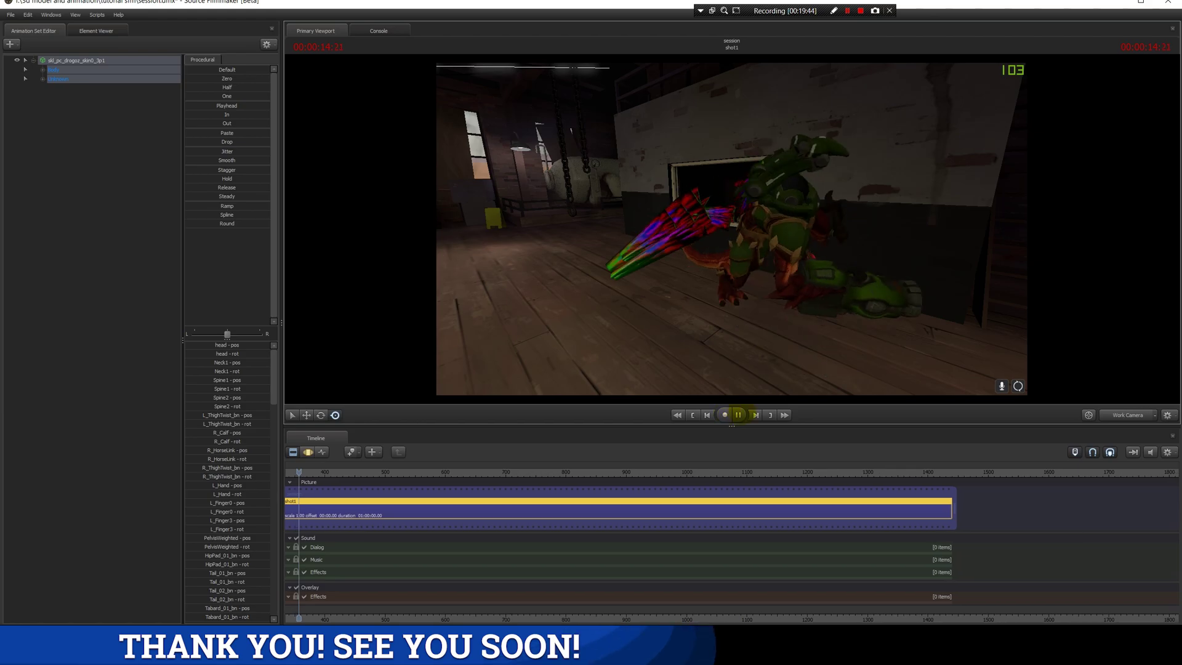
{"action": "key", "text": "space"}
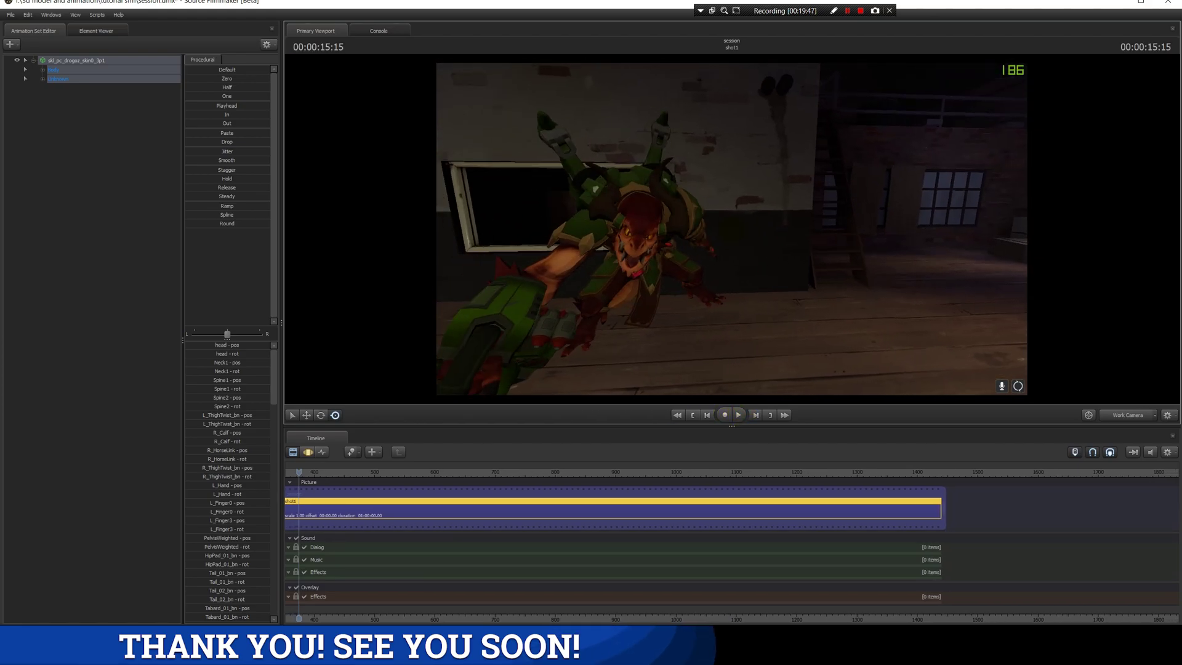